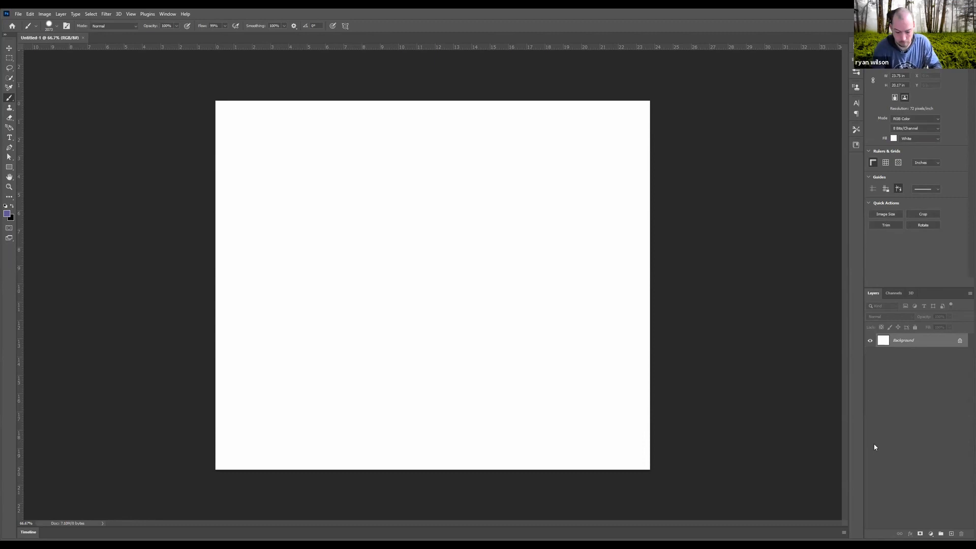
# - Add a new layer above the Background and fill it with a muted red using the Paint Bucket
pyautogui.hotkey('ctrl', 'shift', 'alt', 'n')
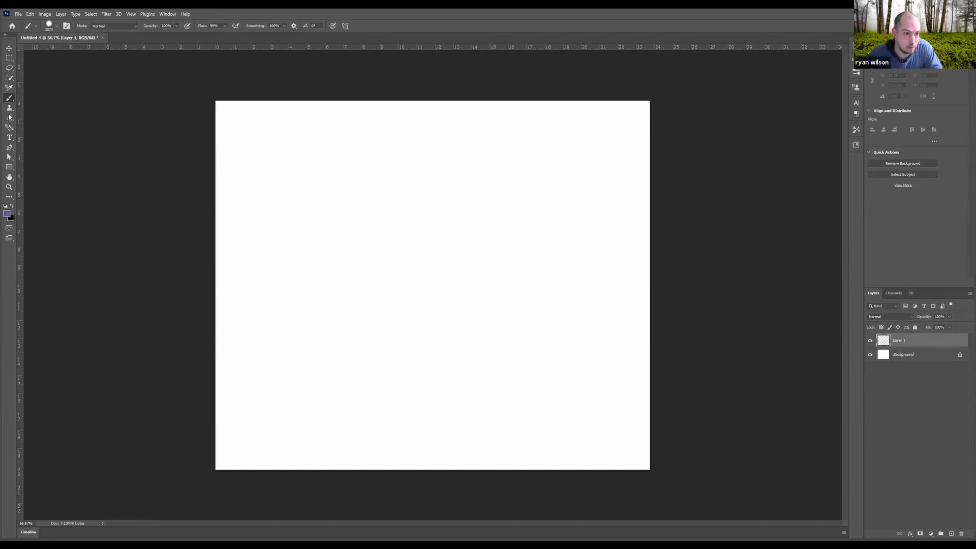
pyautogui.click(9, 196)
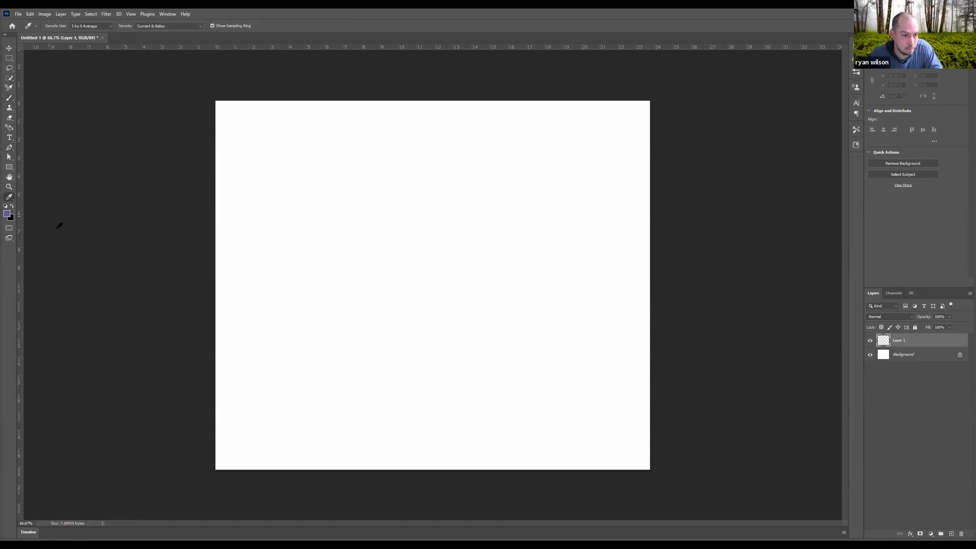
pyautogui.click(10, 202)
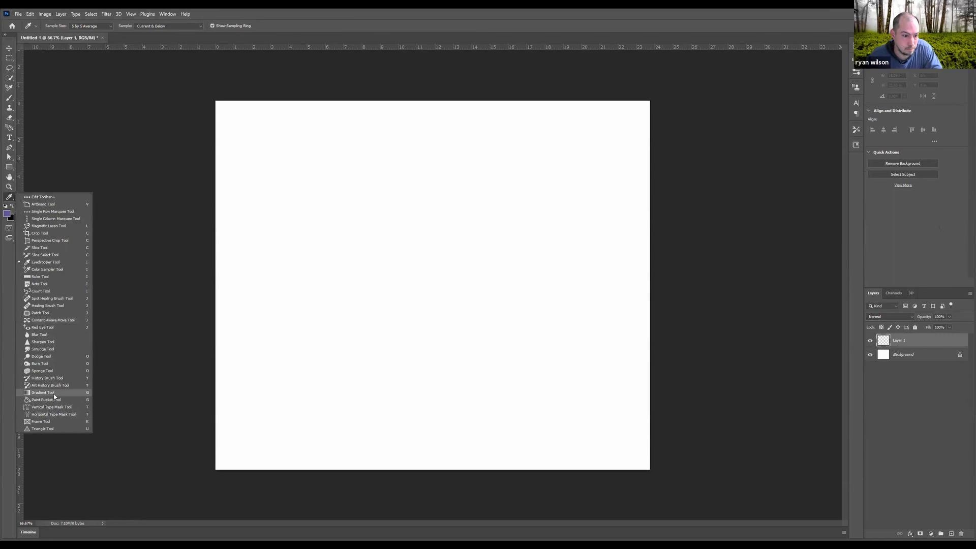
pyautogui.click(7, 213)
pyautogui.moveTo(867, 364); pyautogui.dragTo(866, 350)
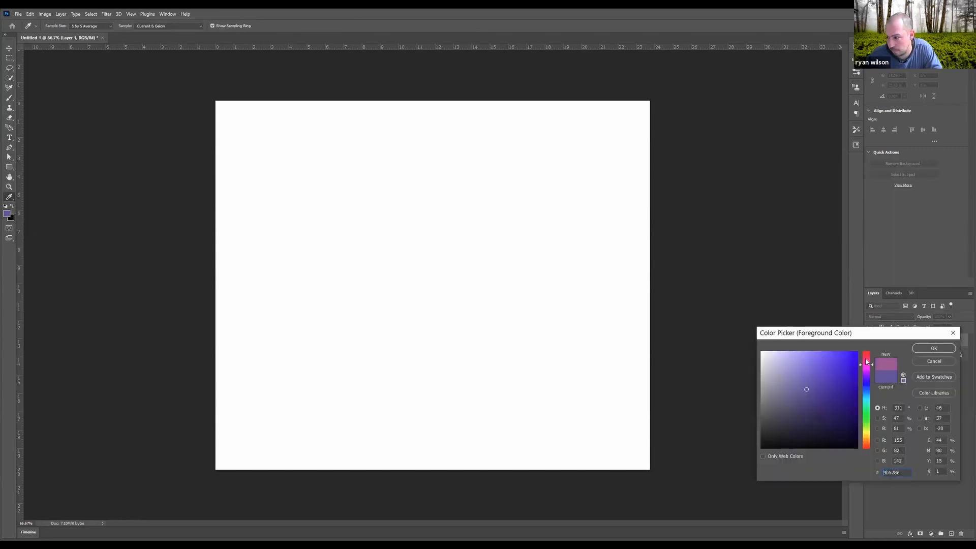
pyautogui.click(931, 350)
pyautogui.click(572, 307)
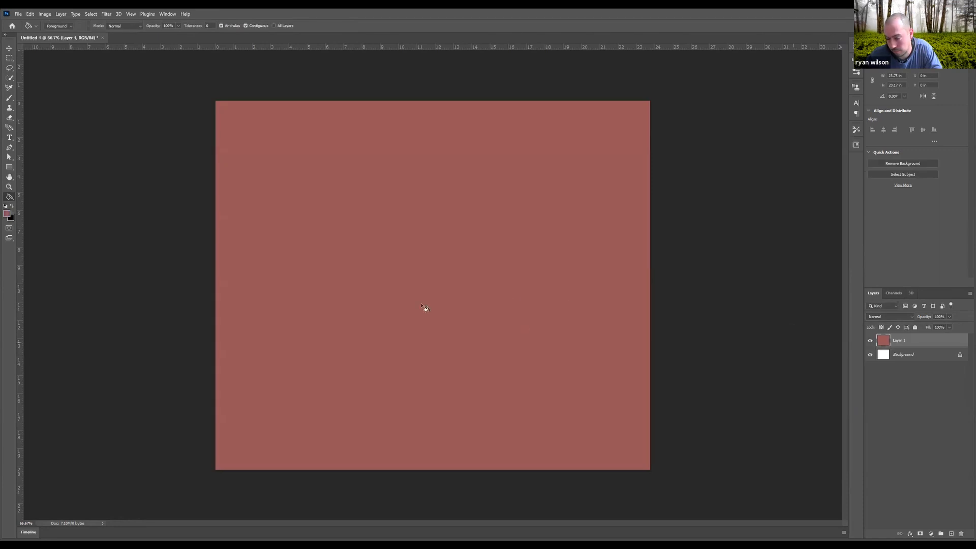
# - Fill the Background layer with a fully saturated bright blue using the Paint Bucket
pyautogui.click(945, 327)
pyautogui.click(883, 358)
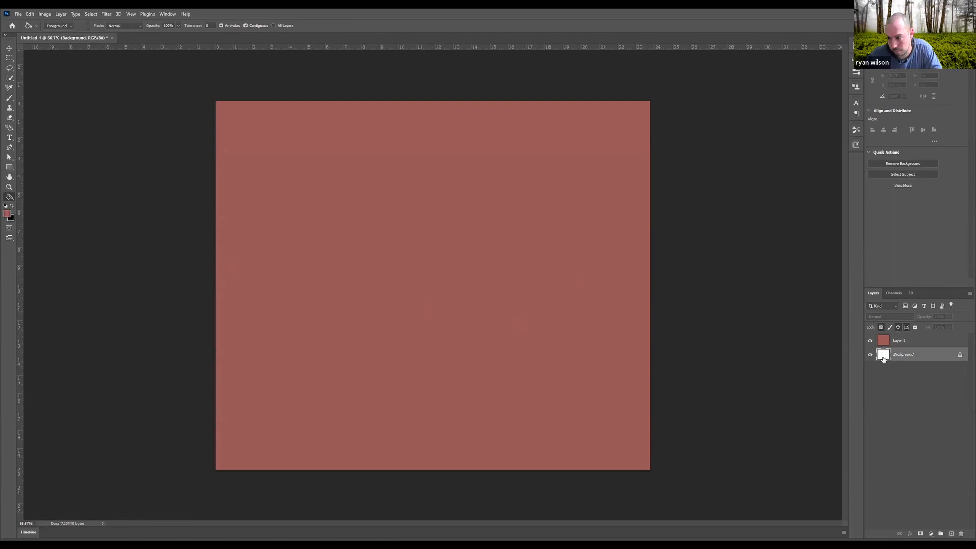
pyautogui.click(7, 214)
pyautogui.click(867, 386)
pyautogui.moveTo(856, 359); pyautogui.dragTo(873, 337)
pyautogui.click(933, 348)
pyautogui.click(482, 334)
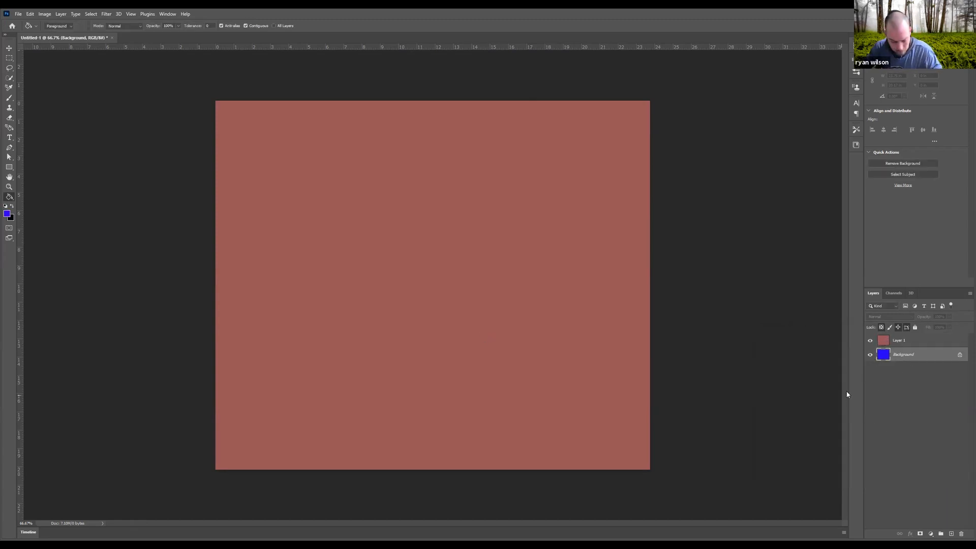
# - Add a white layer mask to the red Layer 1
pyautogui.click(893, 355)
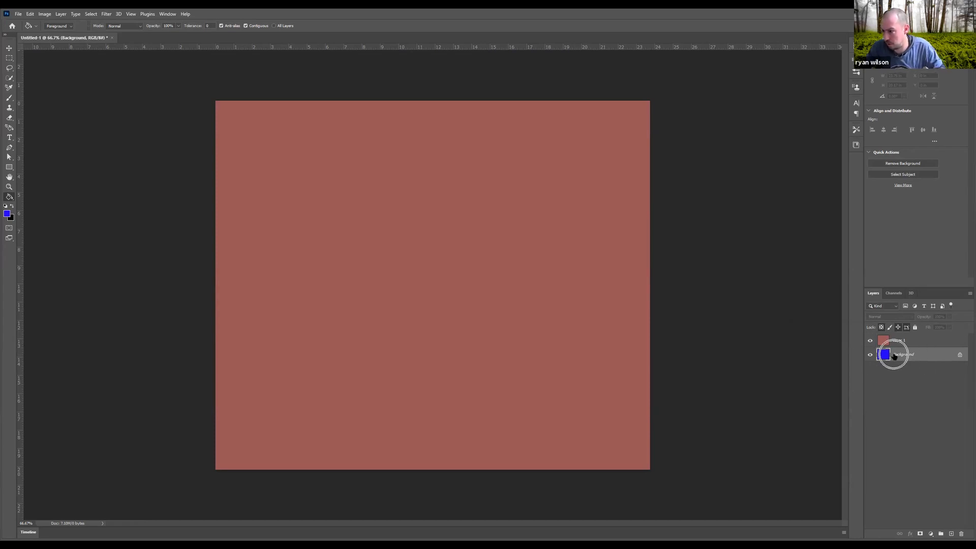
pyautogui.click(894, 355)
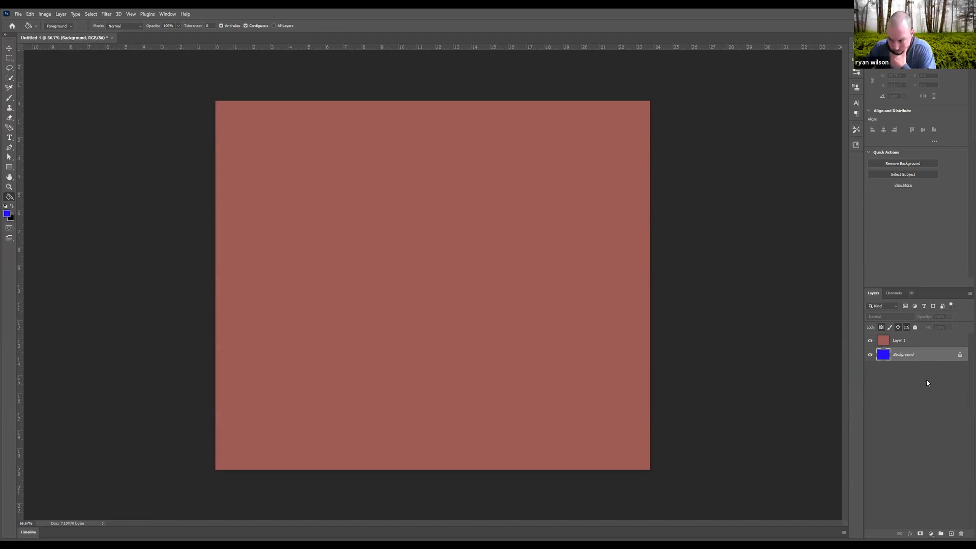
pyautogui.click(896, 337)
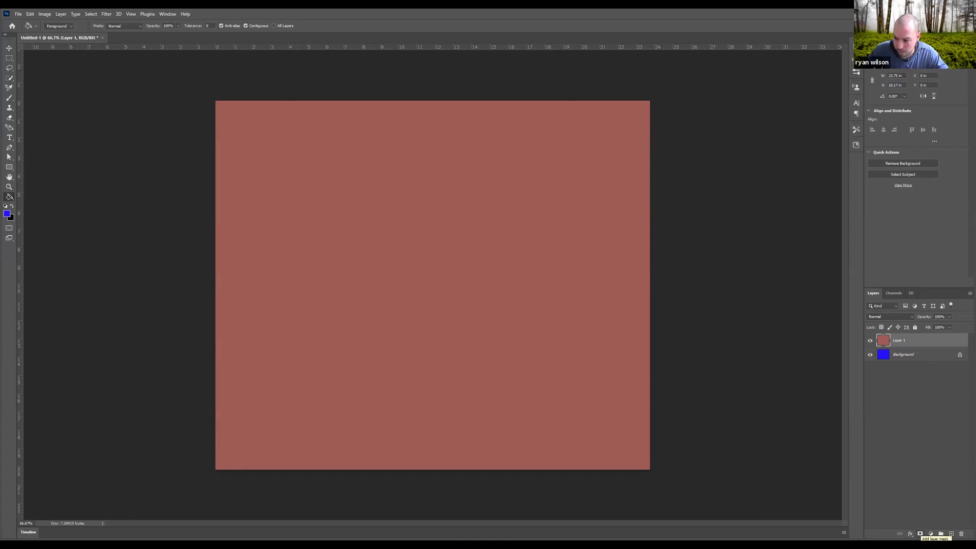
pyautogui.click(920, 533)
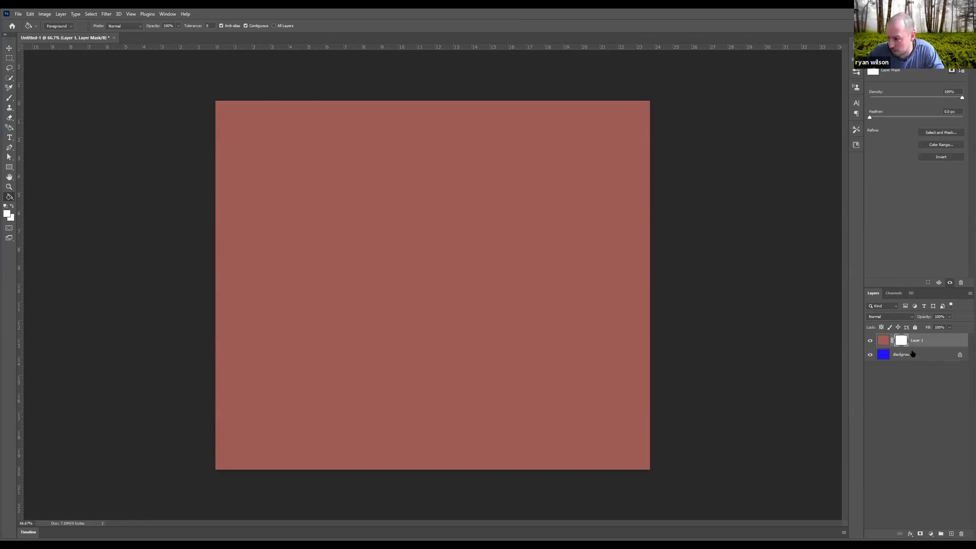
# - Target Layer 1's mask and prepare a much smaller Brush with black as foreground and white as background colour
pyautogui.press('ctrl')
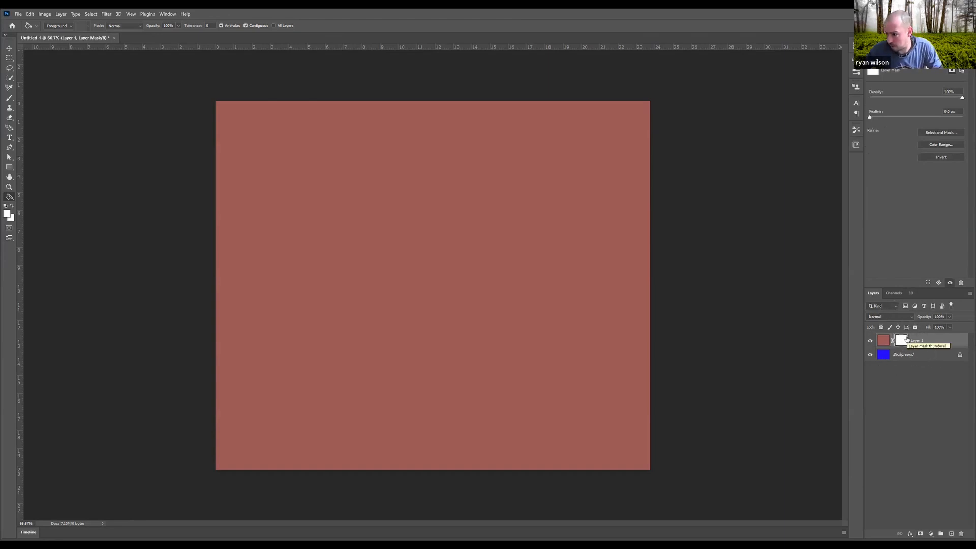
pyautogui.click(884, 341)
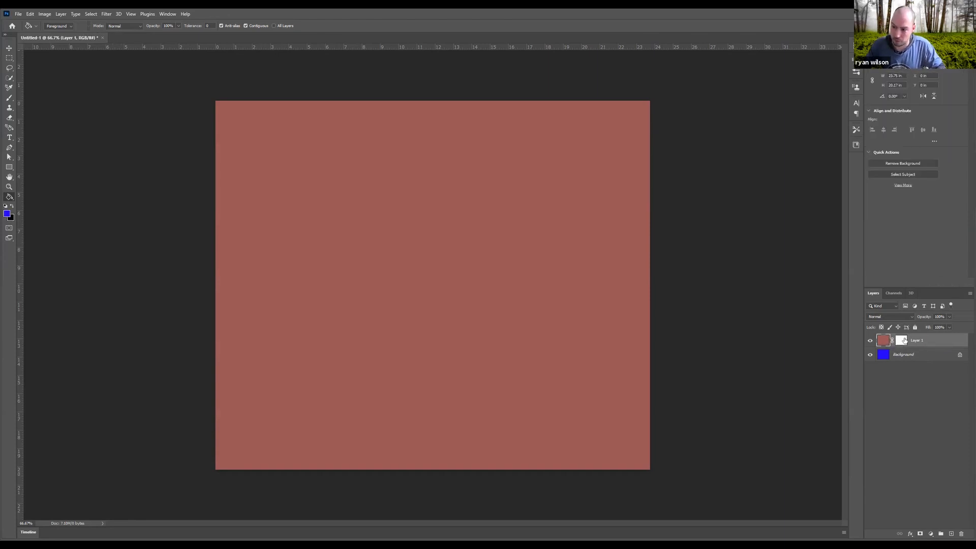
pyautogui.click(902, 341)
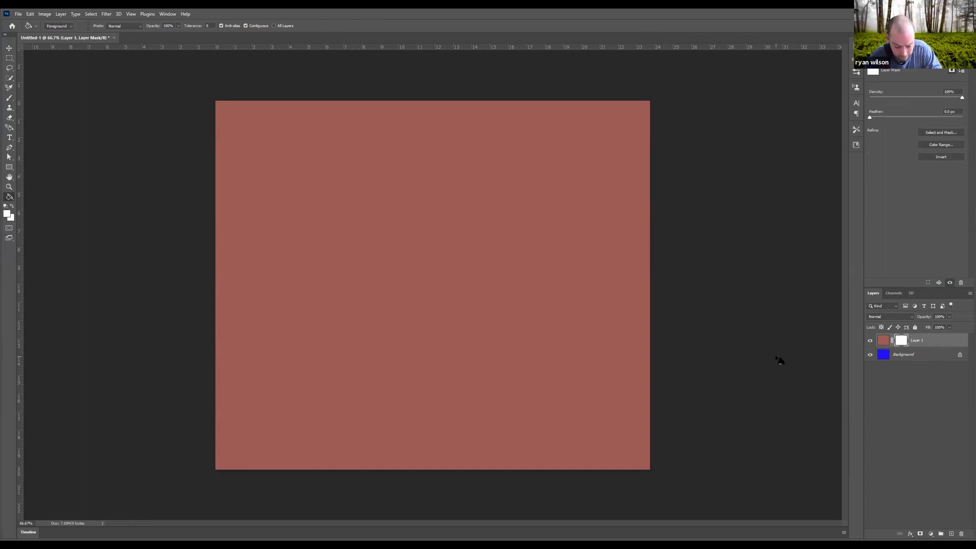
pyautogui.click(5, 205)
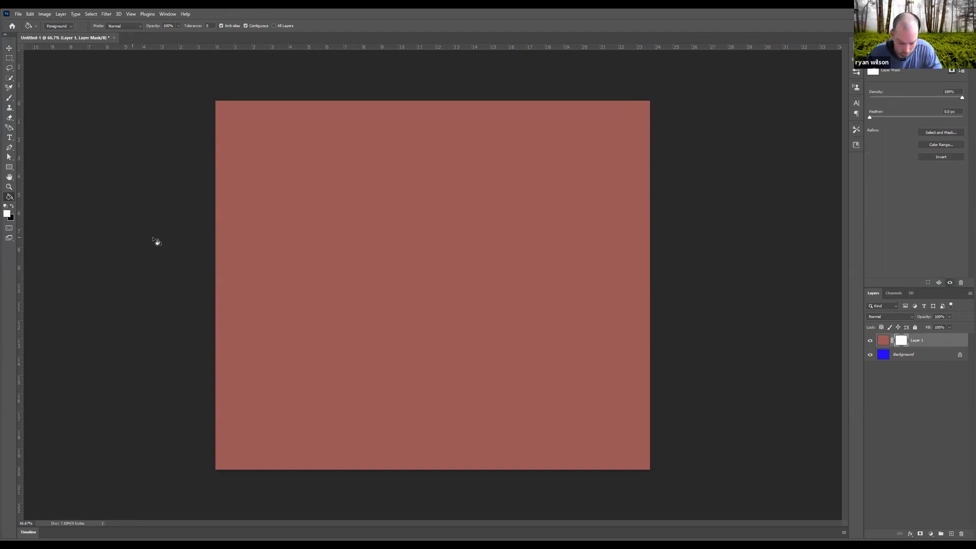
pyautogui.press('b')
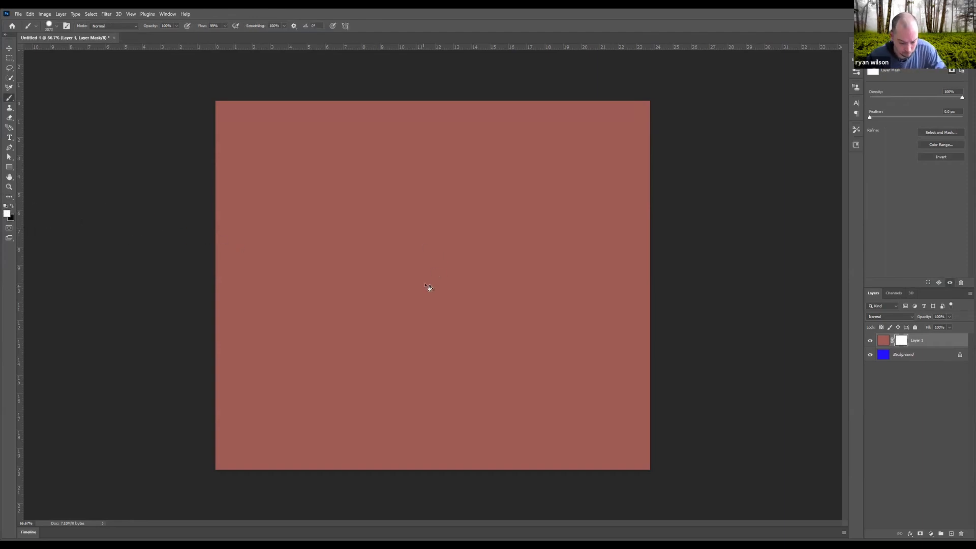
pyautogui.moveTo(434, 252); pyautogui.dragTo(298, 259)
pyautogui.press('s')
pyautogui.press('x')
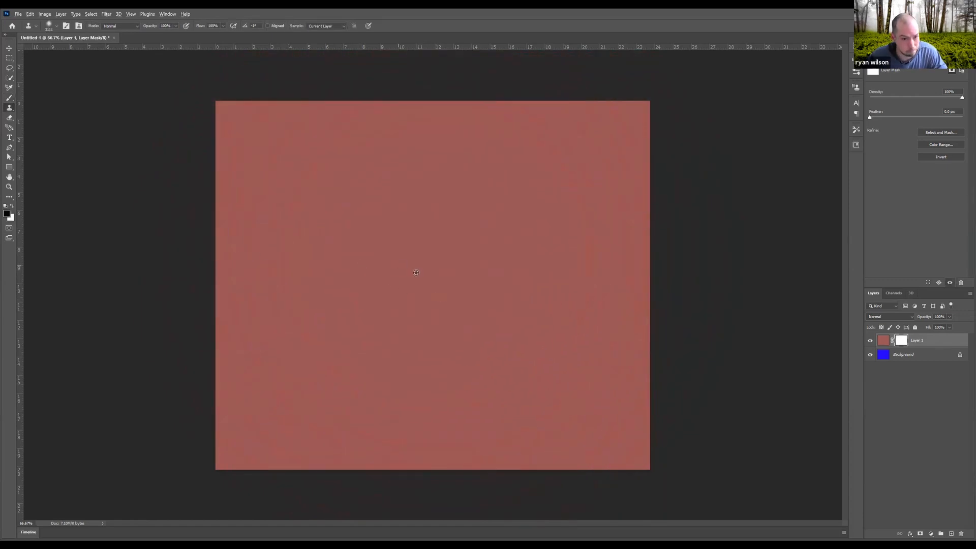
pyautogui.press('b')
pyautogui.moveTo(409, 285)
pyautogui.mouseDown()
pyautogui.moveTo(435, 291)
pyautogui.moveTo(392, 298)
pyautogui.mouseUp()
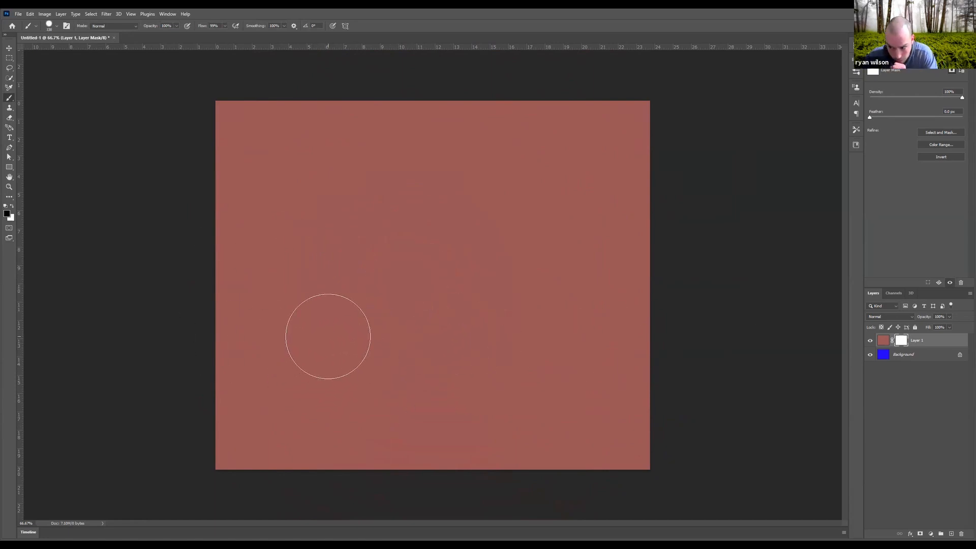
# - Paint five separate black dabs on Layer 1's mask, spread around the canvas, to reveal circles of the blue Background
pyautogui.click(318, 356)
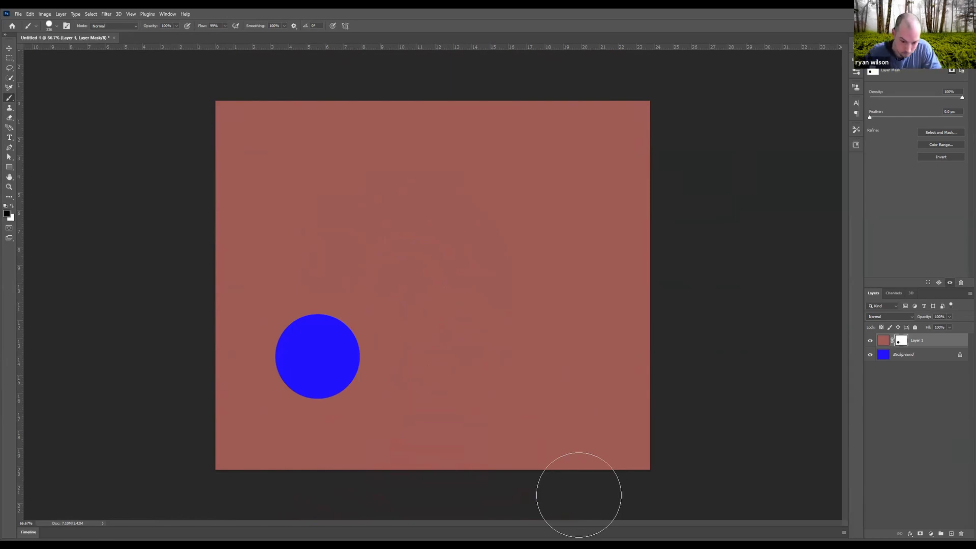
pyautogui.click(269, 188)
pyautogui.click(489, 180)
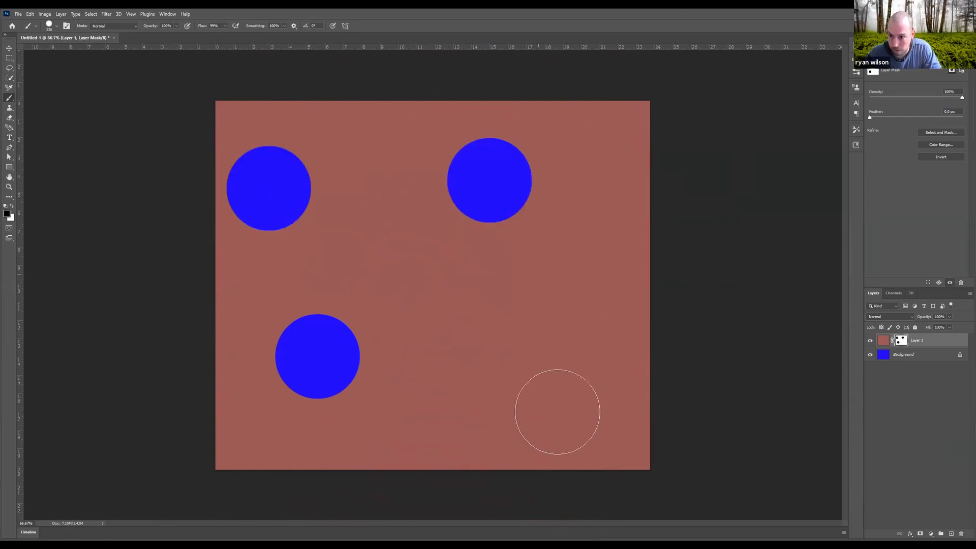
pyautogui.click(539, 401)
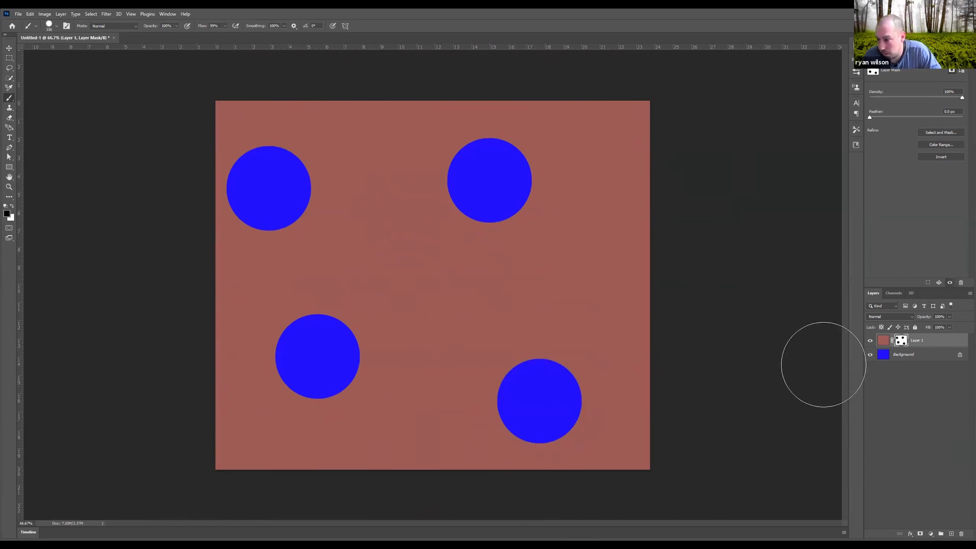
pyautogui.click(591, 287)
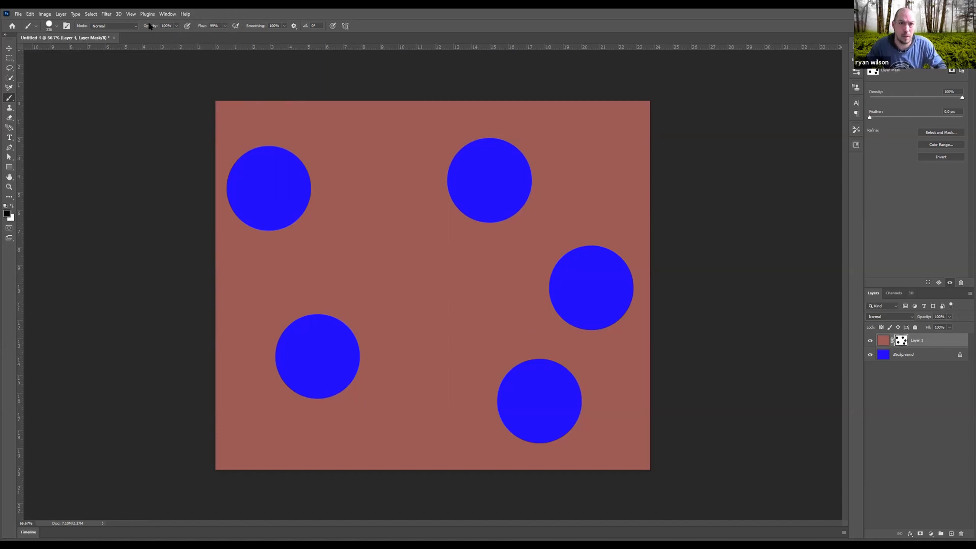
# - With the brush flow at 50%, paint a black dab mid-canvas and white dabs partly over three of the revealed circles
pyautogui.moveTo(205, 28); pyautogui.dragTo(186, 32)
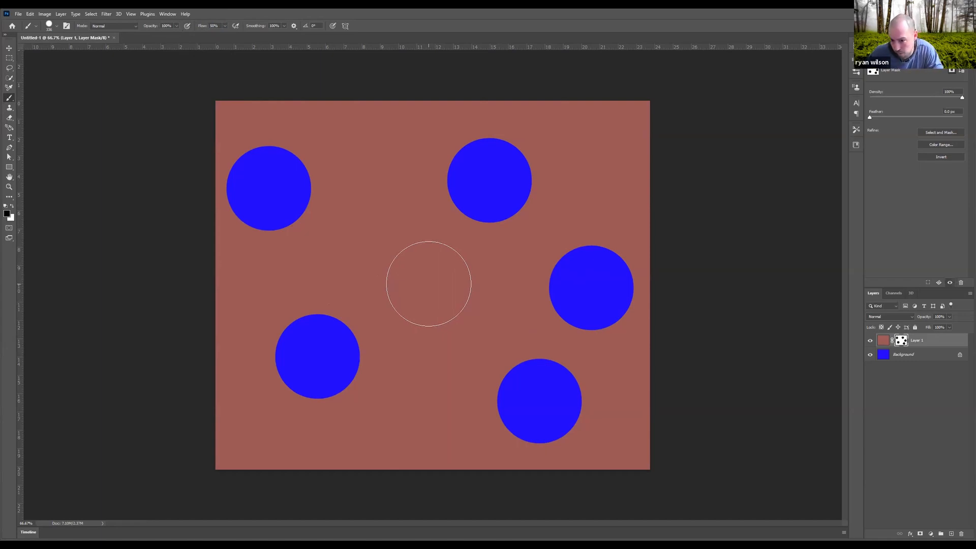
pyautogui.click(429, 284)
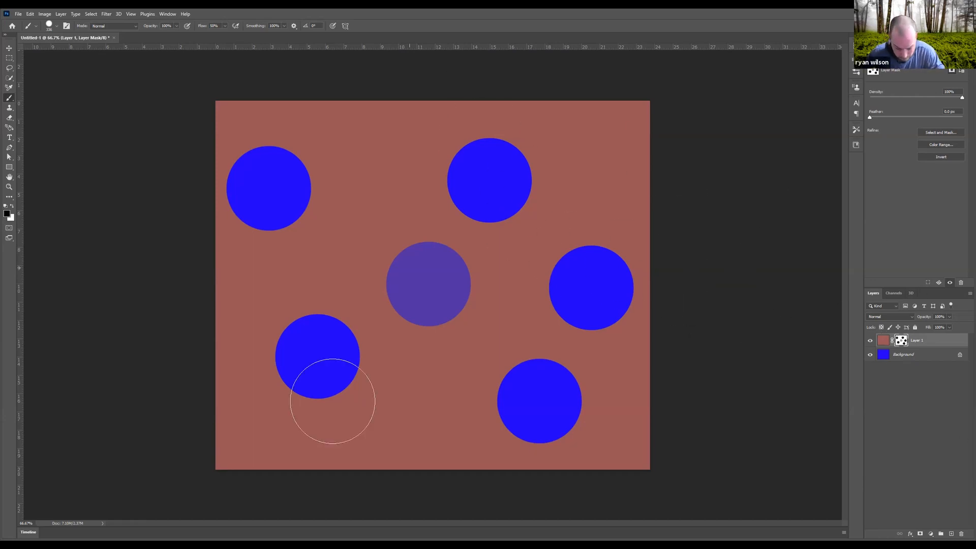
pyautogui.press('x')
pyautogui.click(295, 189)
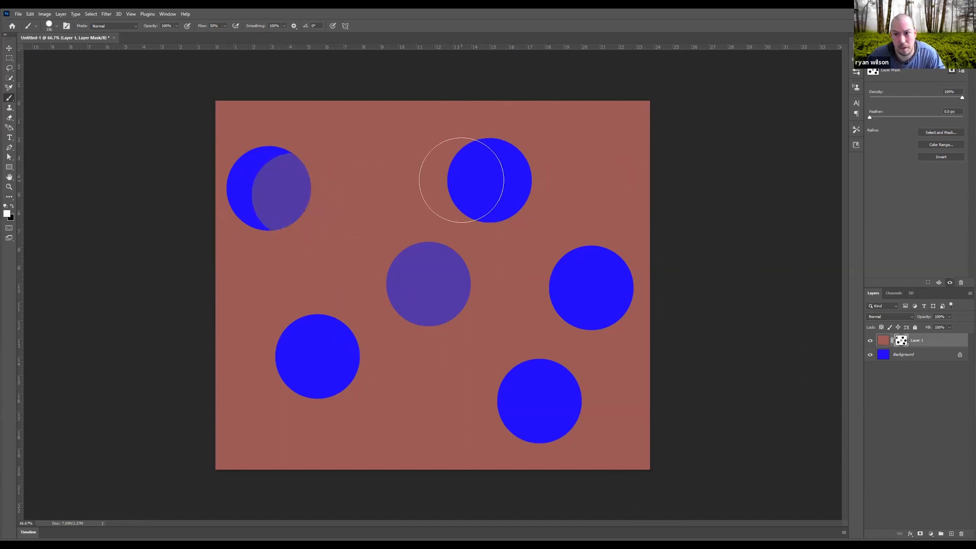
pyautogui.click(462, 179)
pyautogui.click(566, 305)
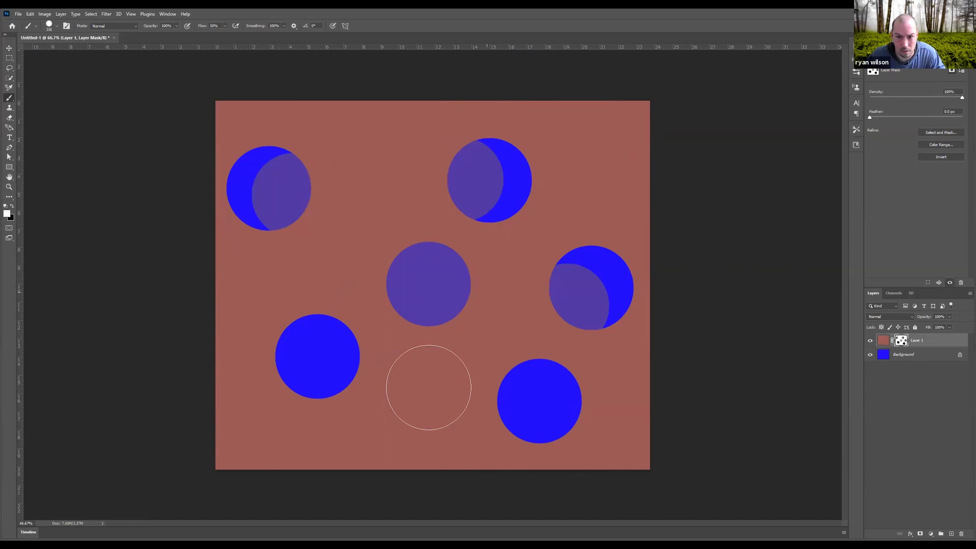
# - Set the brush flow to 79% and paint white over all the circles until Layer 1's mask is fully white
pyautogui.hotkey('shift', '7')
pyautogui.hotkey('shift', '9')
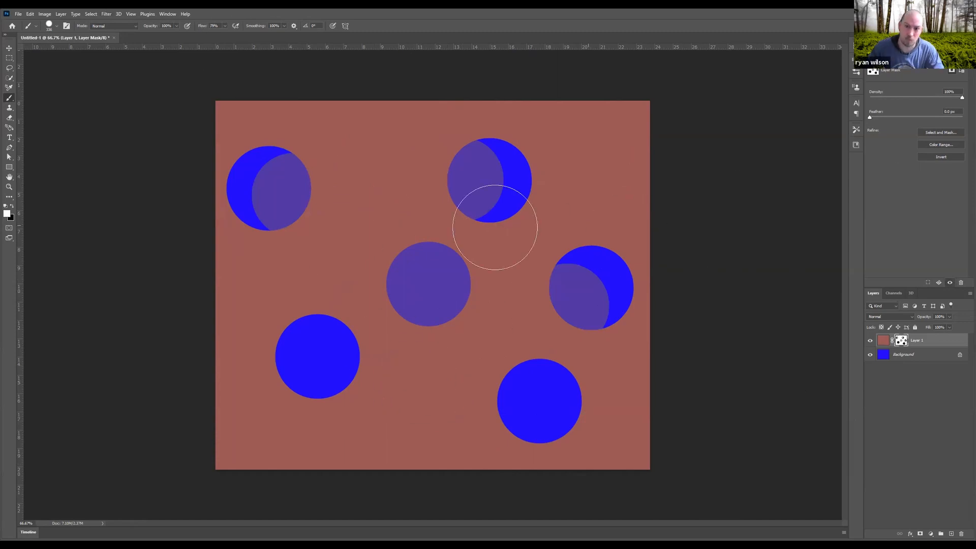
pyautogui.moveTo(378, 287); pyautogui.dragTo(350, 319)
pyautogui.moveTo(292, 401); pyautogui.dragTo(298, 384)
pyautogui.moveTo(403, 240)
pyautogui.mouseDown()
pyautogui.moveTo(504, 277)
pyautogui.moveTo(578, 355)
pyautogui.moveTo(473, 401)
pyautogui.moveTo(516, 432)
pyautogui.moveTo(600, 342)
pyautogui.moveTo(600, 300)
pyautogui.moveTo(476, 302)
pyautogui.moveTo(592, 197)
pyautogui.moveTo(483, 170)
pyautogui.moveTo(433, 210)
pyautogui.moveTo(438, 111)
pyautogui.moveTo(332, 162)
pyautogui.moveTo(268, 218)
pyautogui.moveTo(230, 183)
pyautogui.moveTo(262, 145)
pyautogui.moveTo(359, 302)
pyautogui.moveTo(321, 358)
pyautogui.moveTo(258, 365)
pyautogui.moveTo(342, 355)
pyautogui.moveTo(531, 166)
pyautogui.moveTo(569, 173)
pyautogui.moveTo(589, 131)
pyautogui.moveTo(561, 227)
pyautogui.moveTo(636, 311)
pyautogui.moveTo(632, 265)
pyautogui.moveTo(302, 222)
pyautogui.moveTo(402, 308)
pyautogui.moveTo(431, 315)
pyautogui.moveTo(375, 382)
pyautogui.moveTo(607, 289)
pyautogui.mouseUp()
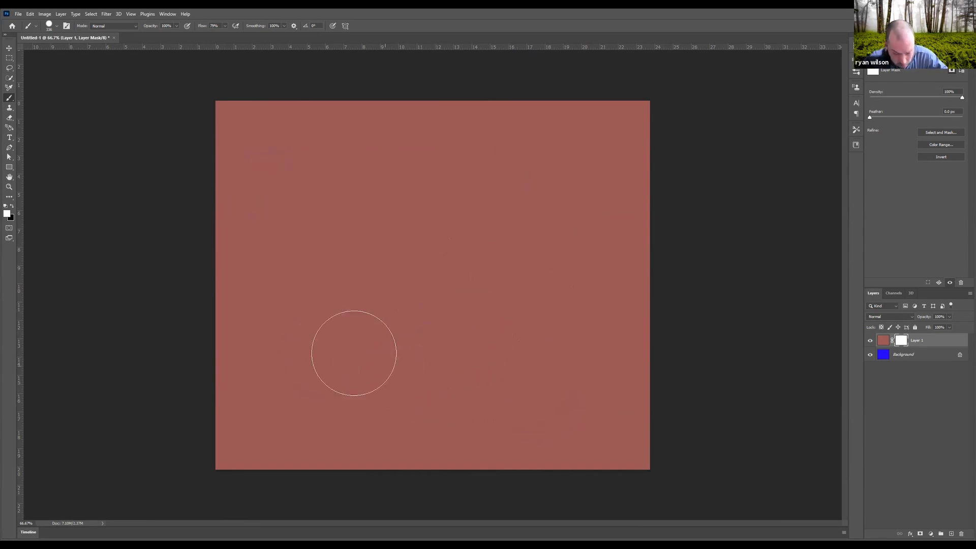
# - Paint four black dabs at 79% flow on Layer 1's mask, one in each quarter of the canvas
pyautogui.press('x')
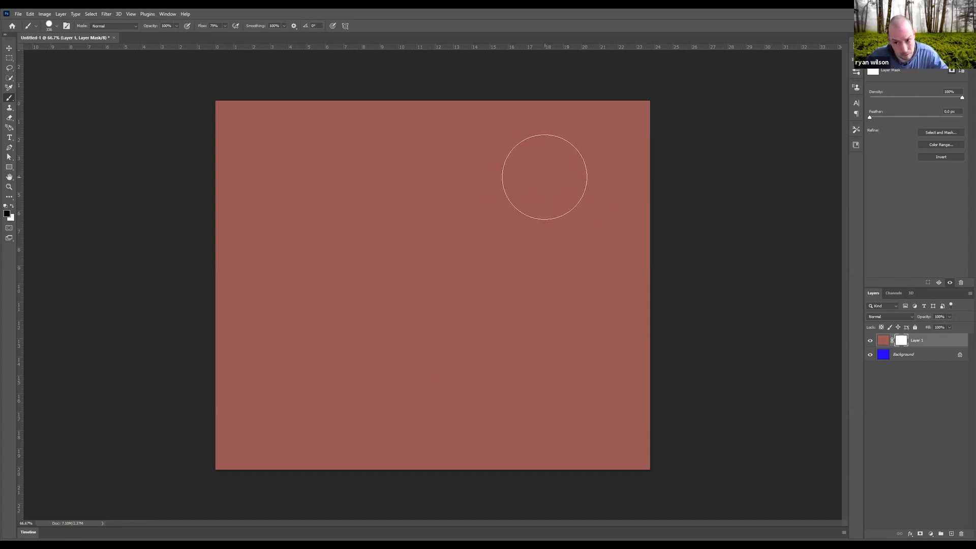
pyautogui.click(545, 177)
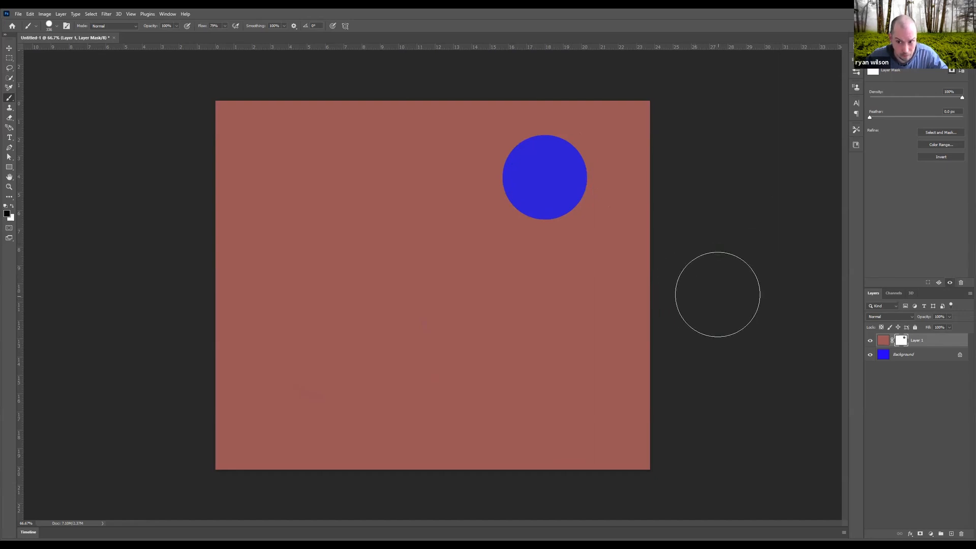
pyautogui.click(329, 383)
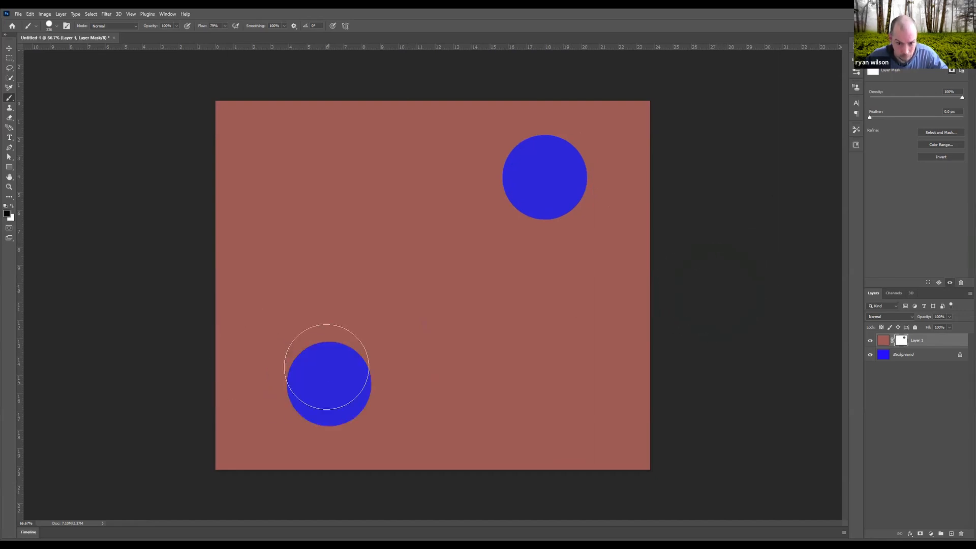
pyautogui.click(320, 223)
pyautogui.click(522, 390)
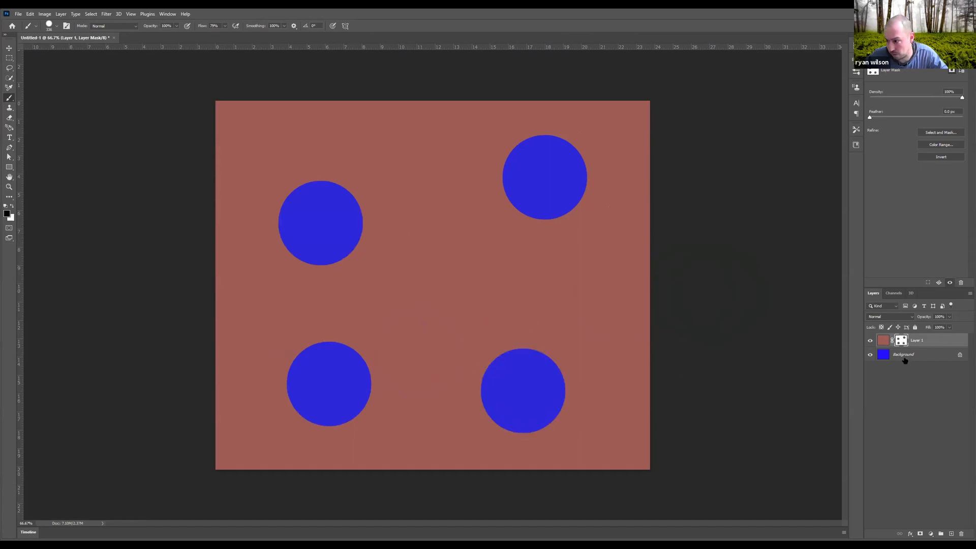
# - Lower the brush flow and paint one more black dab near the centre of the canvas
pyautogui.moveTo(202, 28); pyautogui.dragTo(184, 30)
pyautogui.click(455, 273)
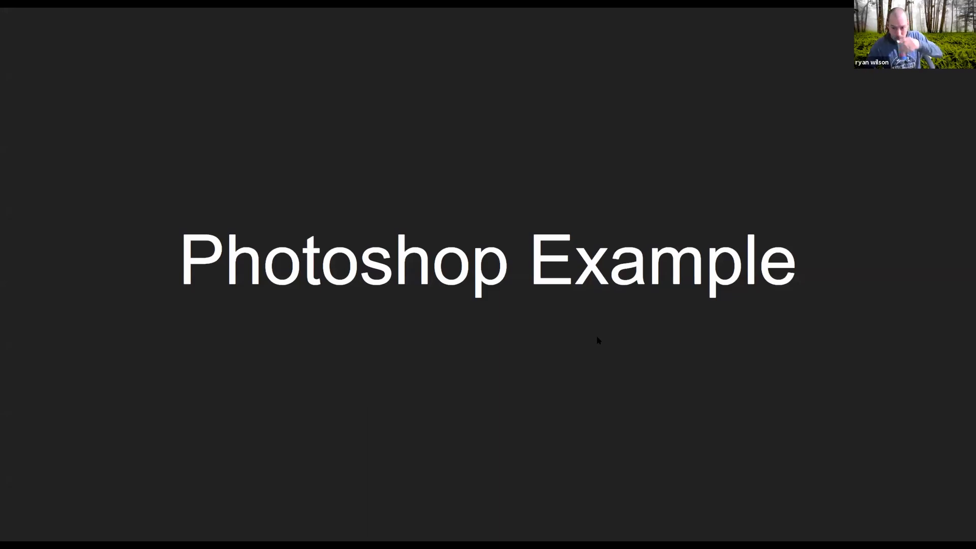
pyautogui.press('Right')
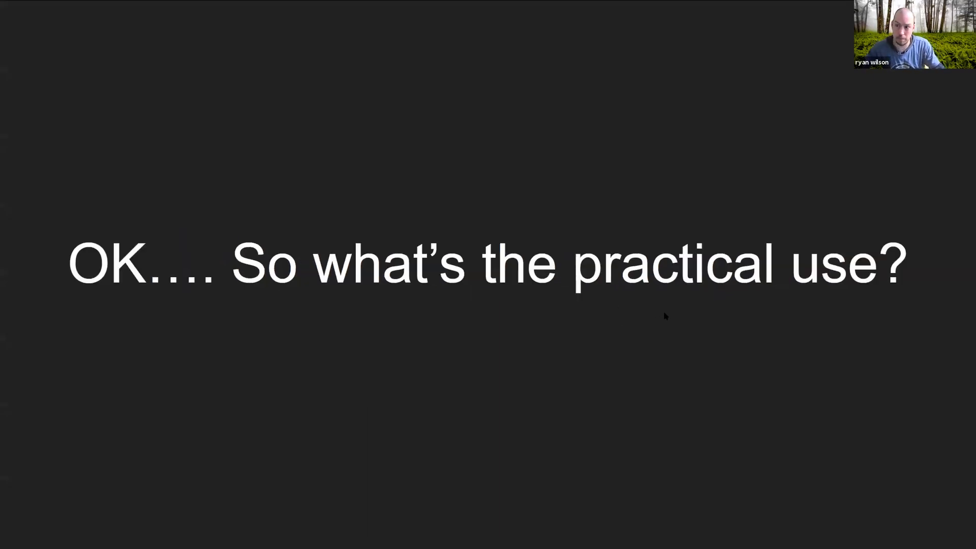
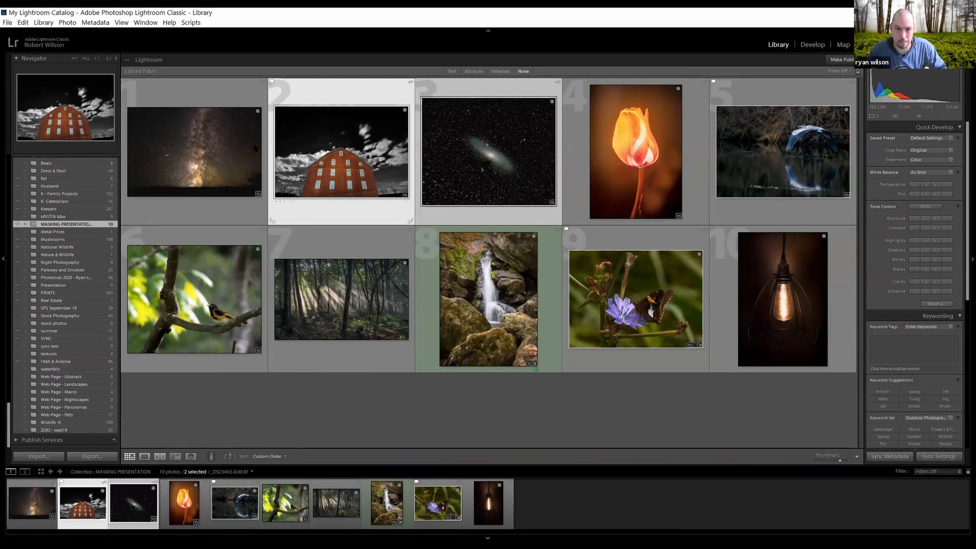
# - Add the Milky Way photo to the selected barn and galaxy photos and open all three as layers in Photoshop
pyautogui.keyDown('ctrl'); pyautogui.click(213, 105); pyautogui.keyUp('ctrl')
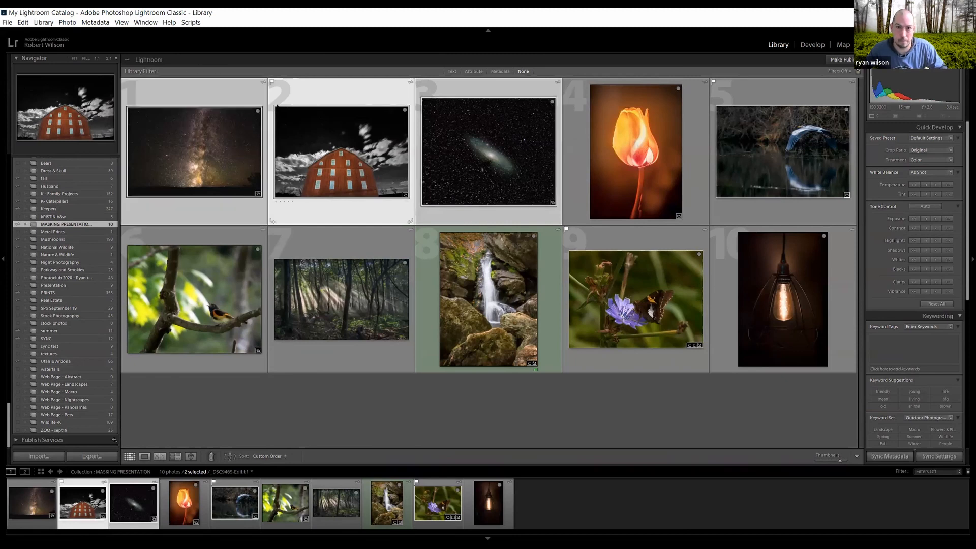
pyautogui.rightClick(336, 95)
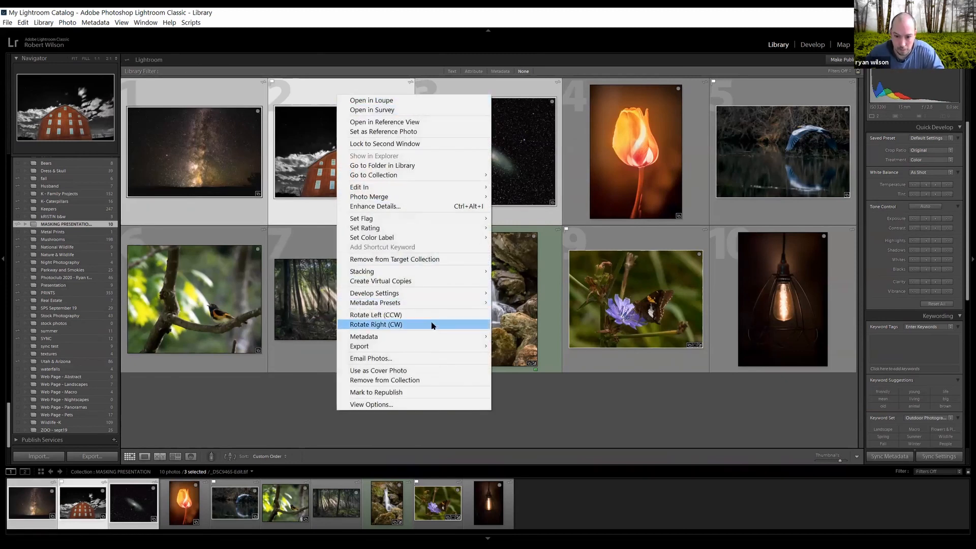
pyautogui.moveTo(429, 193)
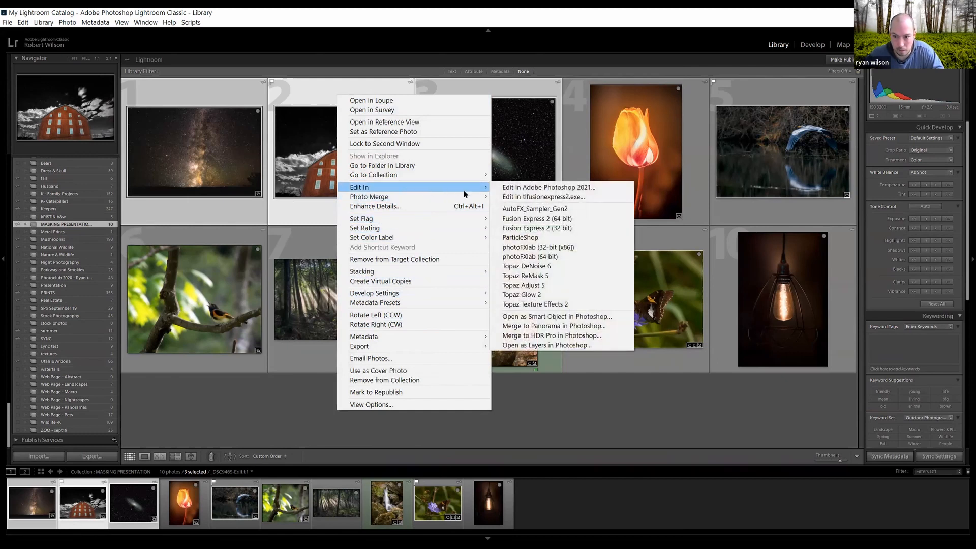
pyautogui.click(560, 346)
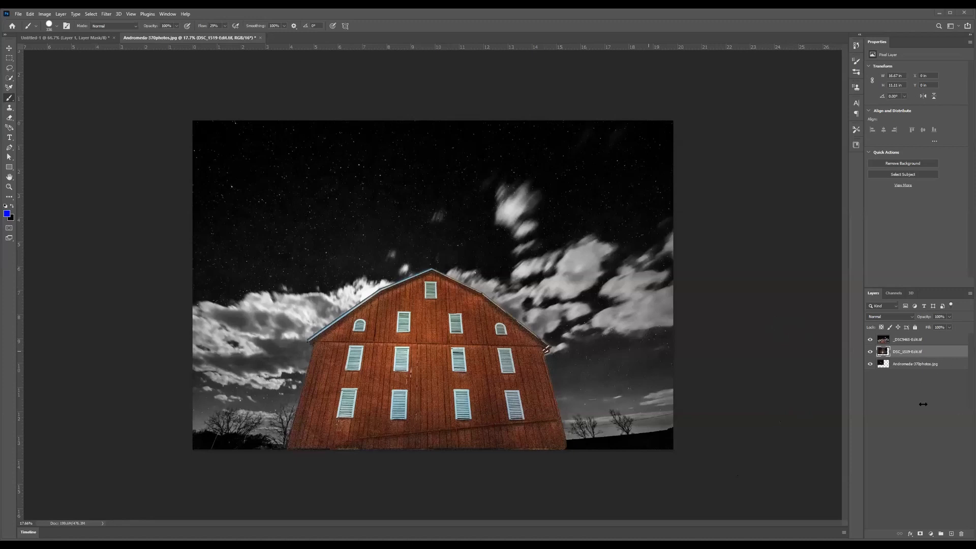
# - Select the barn, Milky Way and Andromeda layers in turn to examine their stacking order
pyautogui.click(909, 341)
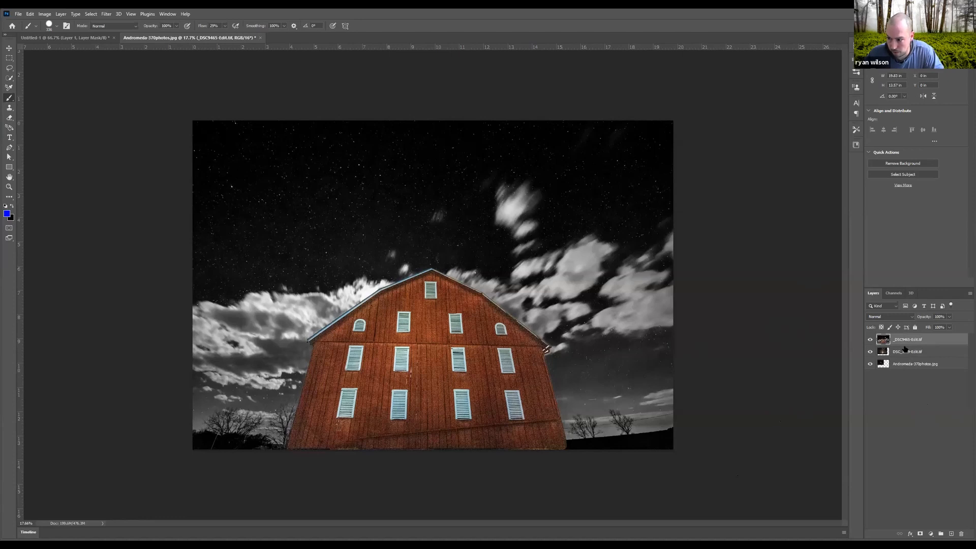
pyautogui.click(910, 352)
pyautogui.click(910, 364)
pyautogui.click(911, 348)
pyautogui.click(910, 341)
pyautogui.click(909, 353)
pyautogui.click(908, 365)
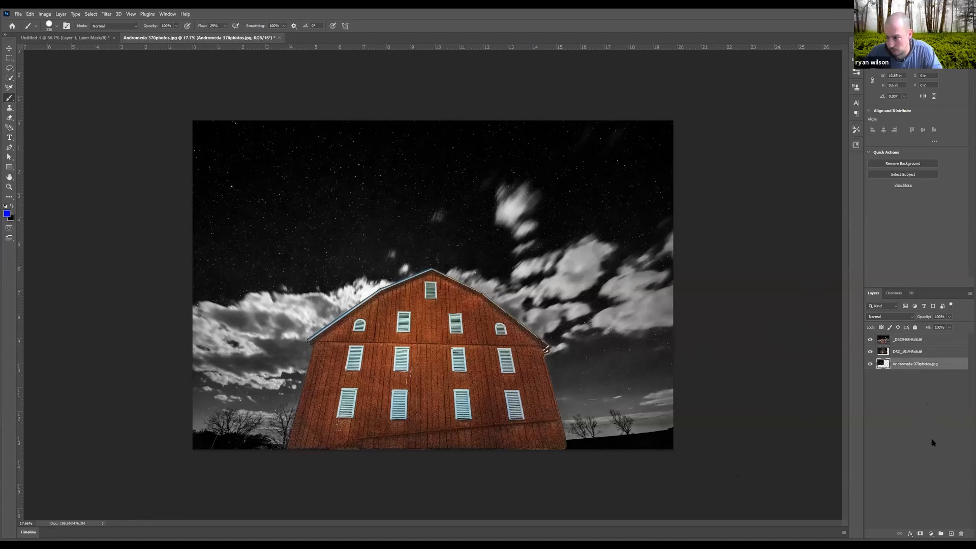
pyautogui.click(910, 339)
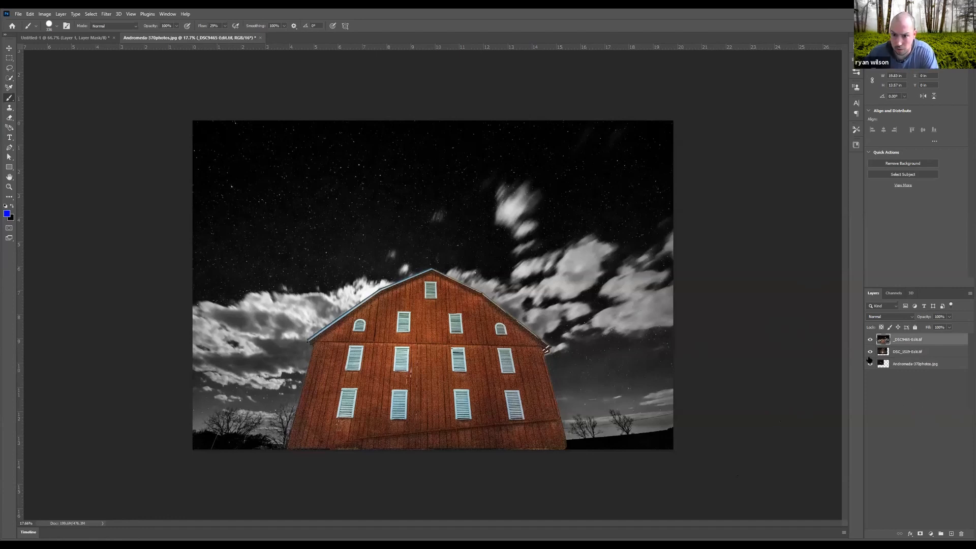
# - Lower the opacity of the barn layer _DSC9465-Edit.tif so the Milky Way layer beneath shows through
pyautogui.click(905, 353)
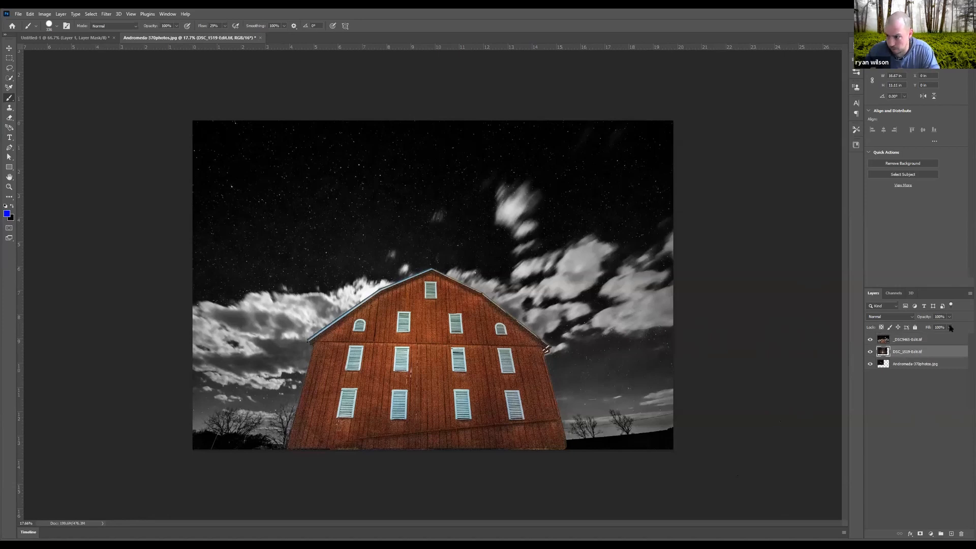
pyautogui.click(927, 317)
pyautogui.click(914, 339)
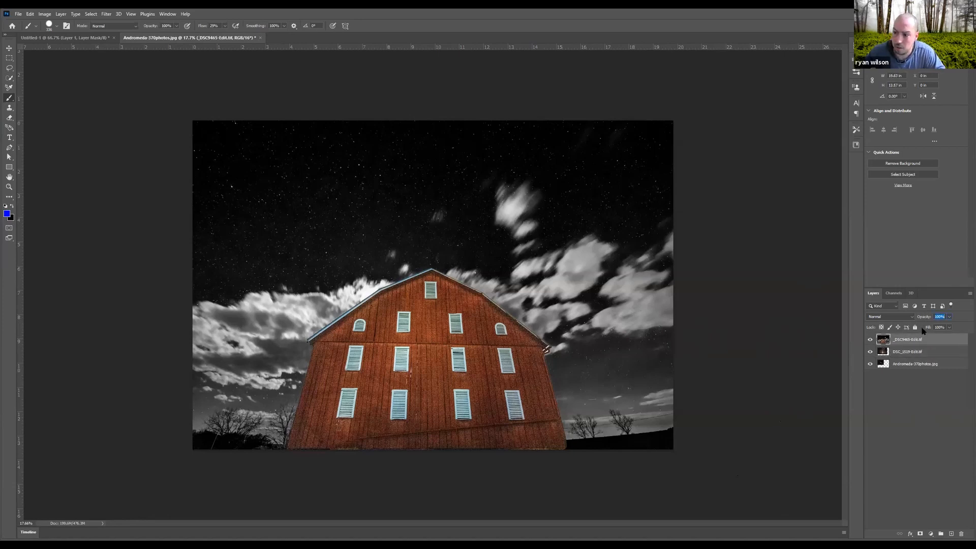
pyautogui.moveTo(925, 317); pyautogui.dragTo(902, 323)
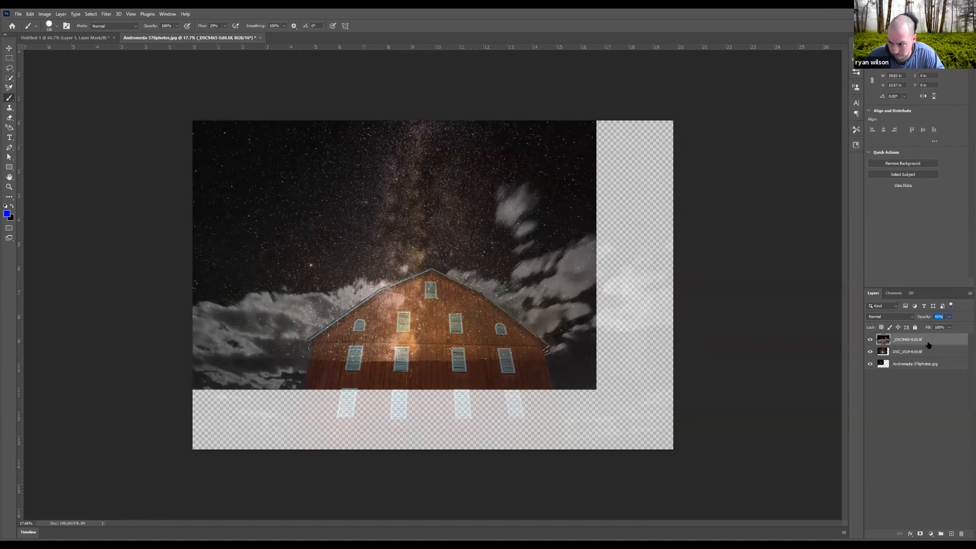
# - Scale the Milky Way layer DSC_1519-Edit.tif to about 115% and position it over the barn photo, nearly filling the canvas
pyautogui.click(910, 352)
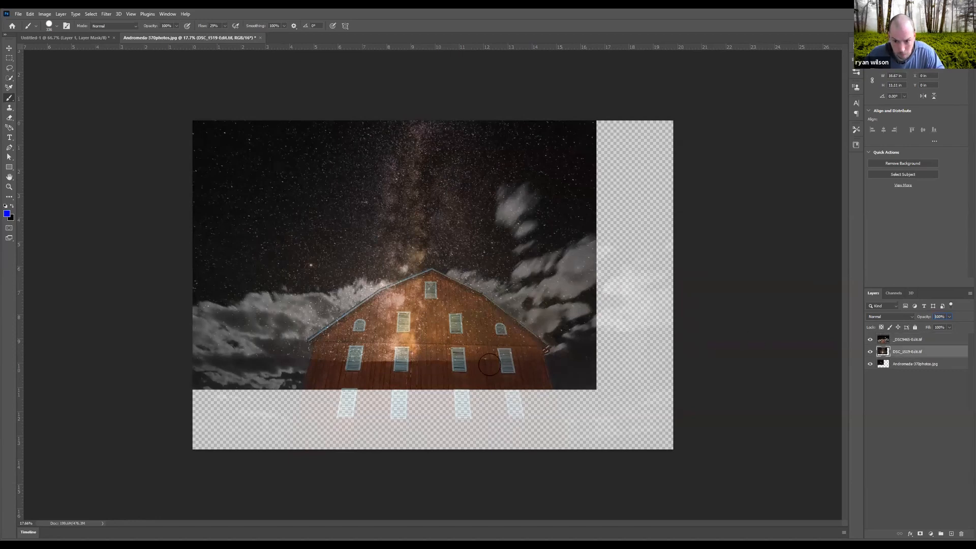
pyautogui.click(9, 49)
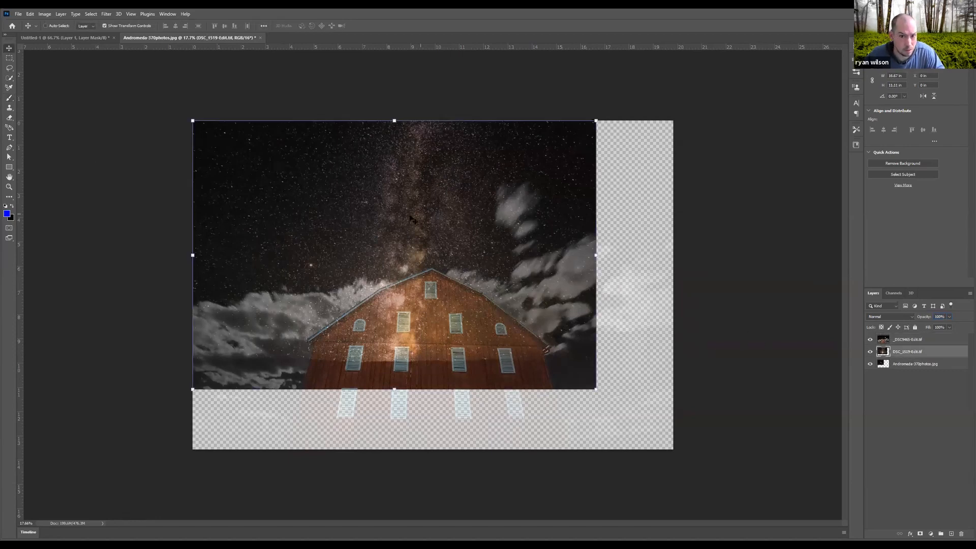
pyautogui.moveTo(350, 212); pyautogui.dragTo(467, 279)
pyautogui.hotkey('ctrl', 't')
pyautogui.moveTo(601, 394); pyautogui.dragTo(659, 433)
pyautogui.moveTo(549, 366); pyautogui.dragTo(583, 361)
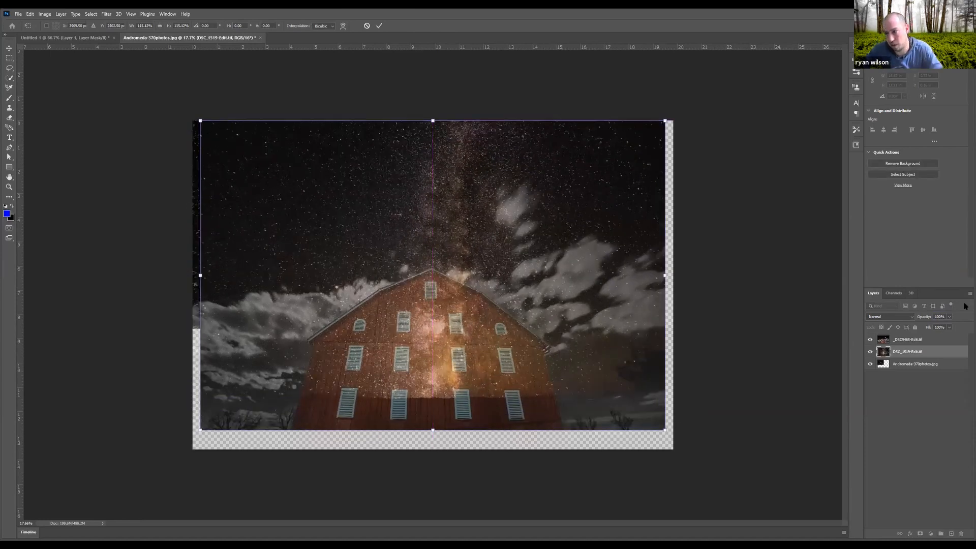
# - Lower the Milky Way layer's opacity so the Andromeda layer shows through, and undo the stray move of the layer
pyautogui.click(904, 366)
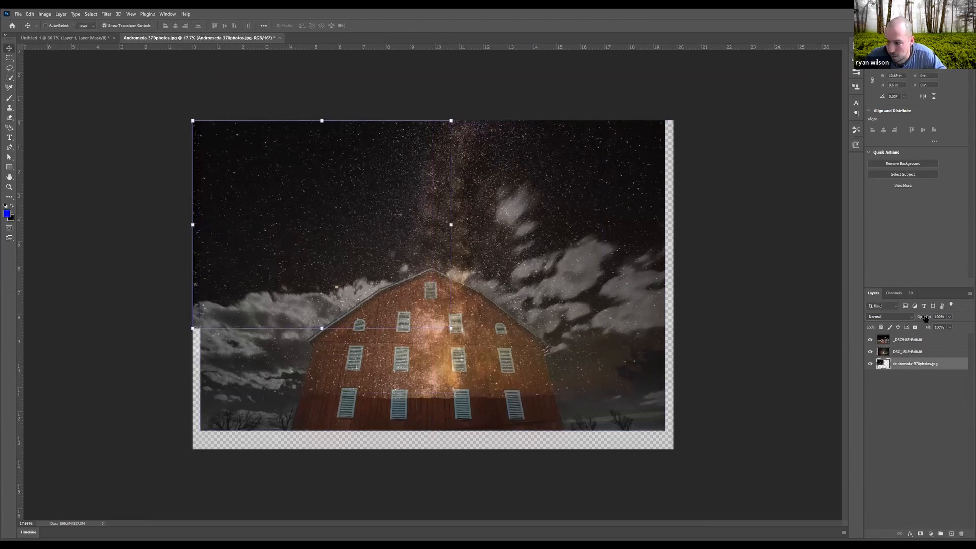
pyautogui.click(906, 352)
pyautogui.moveTo(924, 317); pyautogui.dragTo(901, 320)
pyautogui.moveTo(342, 226); pyautogui.dragTo(316, 192)
pyautogui.hotkey('ctrl', 'z')
# - Scale the Andromeda layer down to about 78% and position the galaxy in the upper-left sky
pyautogui.click(915, 364)
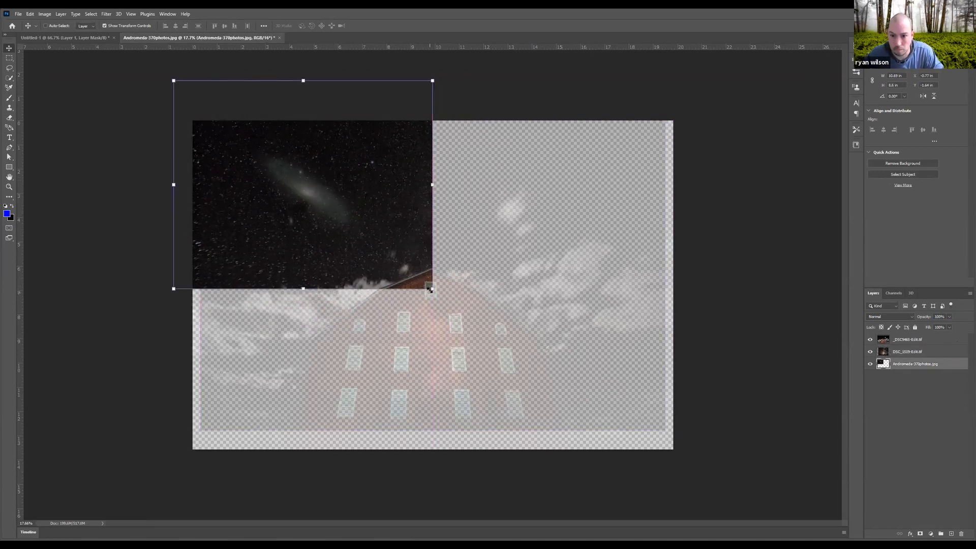
pyautogui.moveTo(431, 288); pyautogui.dragTo(377, 244)
pyautogui.moveTo(350, 213); pyautogui.dragTo(373, 241)
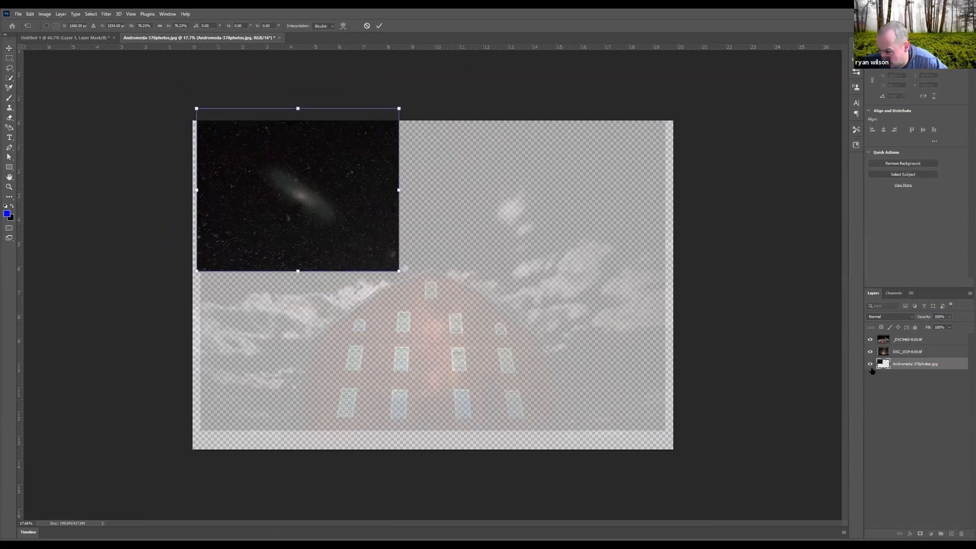
# - Restore the barn layer's opacity to 100% and add a white layer mask to it
pyautogui.click(907, 341)
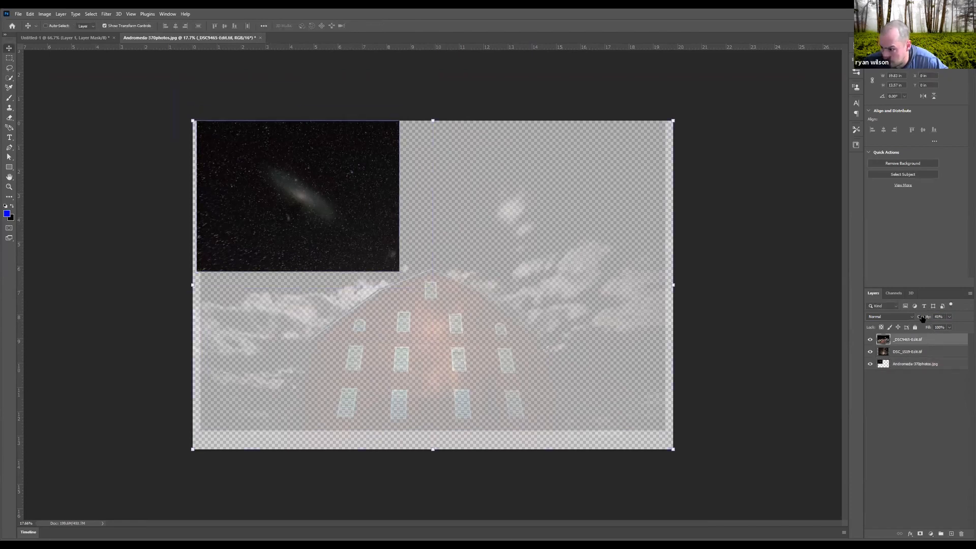
pyautogui.press('0')
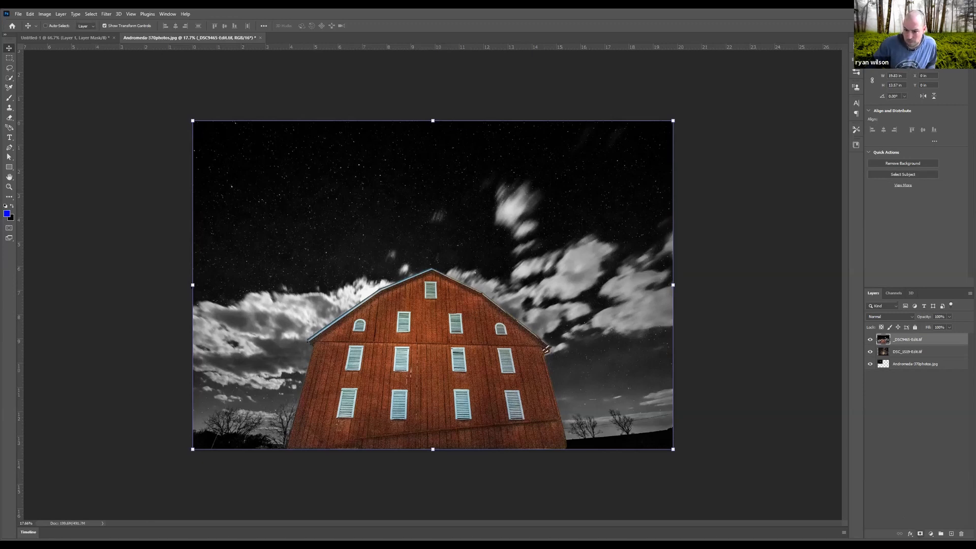
pyautogui.click(920, 533)
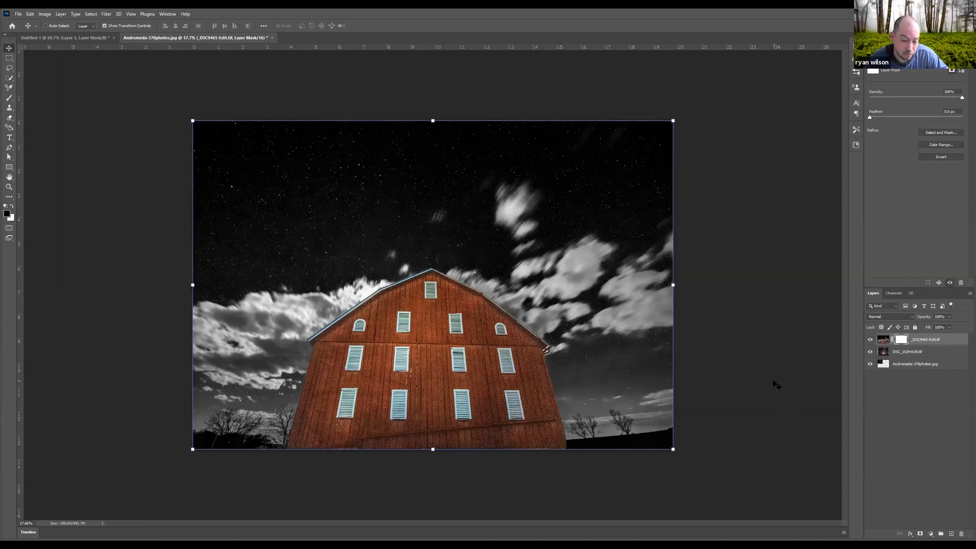
# - With a soft brush about 1491 px wide, paint black on the barn layer's mask across the sky to reveal the Milky Way
pyautogui.press('b')
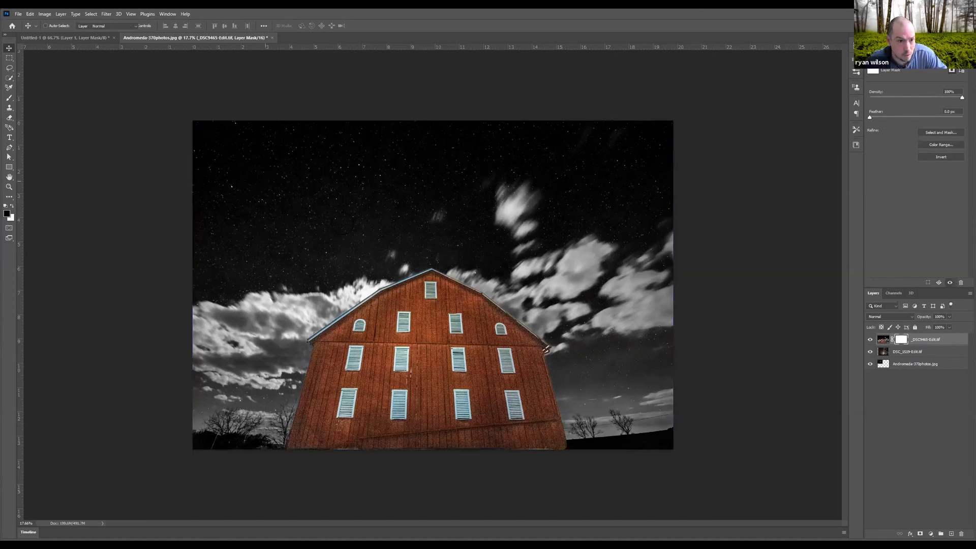
pyautogui.keyDown('alt'); pyautogui.rightClick(367, 232); pyautogui.keyUp('alt')
pyautogui.keyDown('alt'); pyautogui.rightClick(395, 203); pyautogui.keyUp('alt')
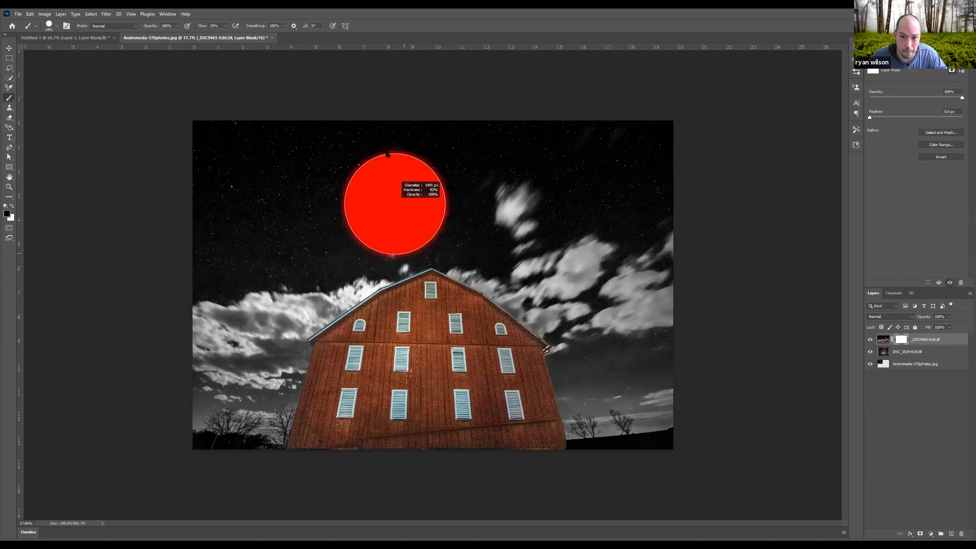
pyautogui.moveTo(447, 155); pyautogui.dragTo(449, 153)
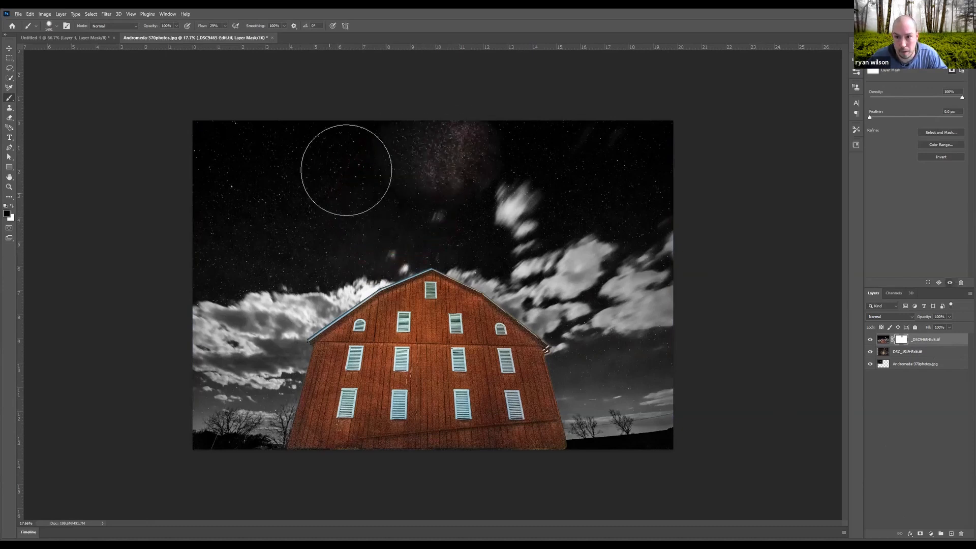
pyautogui.moveTo(338, 206)
pyautogui.mouseDown()
pyautogui.moveTo(381, 173)
pyautogui.moveTo(254, 242)
pyautogui.moveTo(413, 214)
pyautogui.moveTo(251, 253)
pyautogui.moveTo(482, 238)
pyautogui.mouseUp()
pyautogui.moveTo(506, 136)
pyautogui.mouseDown()
pyautogui.moveTo(655, 136)
pyautogui.moveTo(514, 182)
pyautogui.moveTo(590, 154)
pyautogui.moveTo(607, 189)
pyautogui.moveTo(572, 203)
pyautogui.moveTo(625, 190)
pyautogui.moveTo(564, 200)
pyautogui.mouseUp()
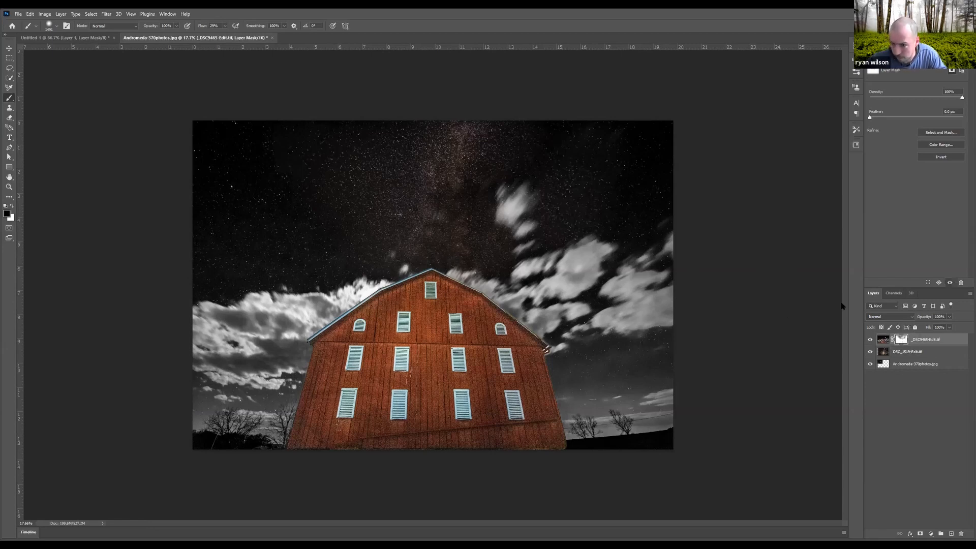
pyautogui.moveTo(444, 167)
pyautogui.mouseDown()
pyautogui.moveTo(414, 206)
pyautogui.moveTo(421, 232)
pyautogui.moveTo(399, 236)
pyautogui.mouseUp()
# - Extend the black painting on the barn layer's mask over the outer sky, undoing the strokes that run past the Milky Way image's edges
pyautogui.moveTo(305, 145); pyautogui.dragTo(175, 240)
pyautogui.hotkey('ctrl', 'z')
pyautogui.moveTo(529, 156)
pyautogui.mouseDown()
pyautogui.moveTo(596, 166)
pyautogui.moveTo(647, 142)
pyautogui.moveTo(654, 175)
pyautogui.moveTo(838, 186)
pyautogui.mouseUp()
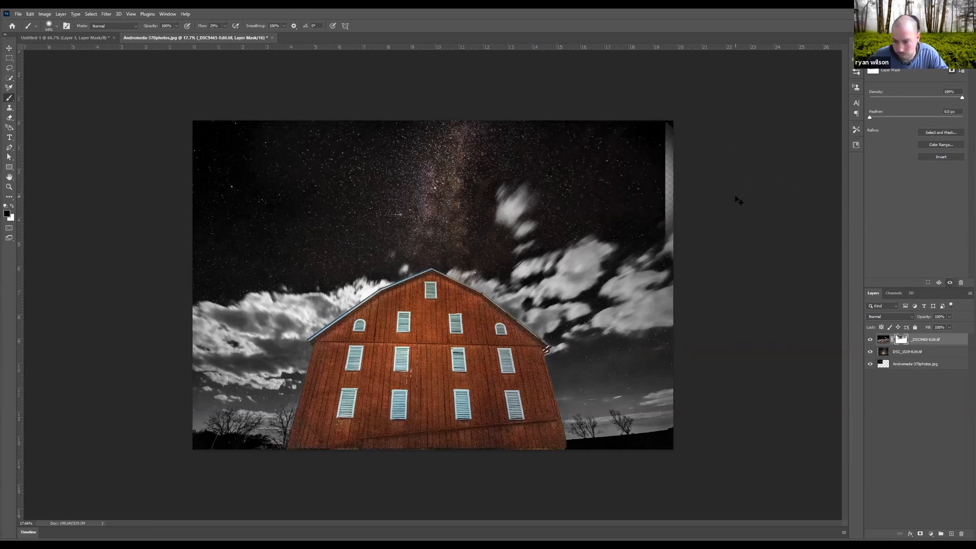
pyautogui.hotkey('ctrl', 'z')
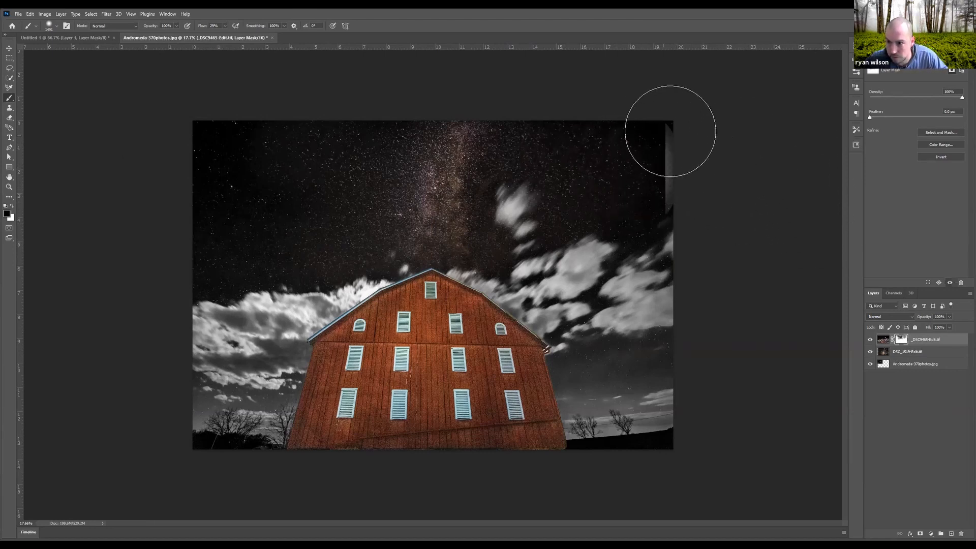
pyautogui.moveTo(670, 131); pyautogui.dragTo(705, 177)
pyautogui.hotkey('ctrl', 'z')
pyautogui.hotkey('ctrl', 'z')
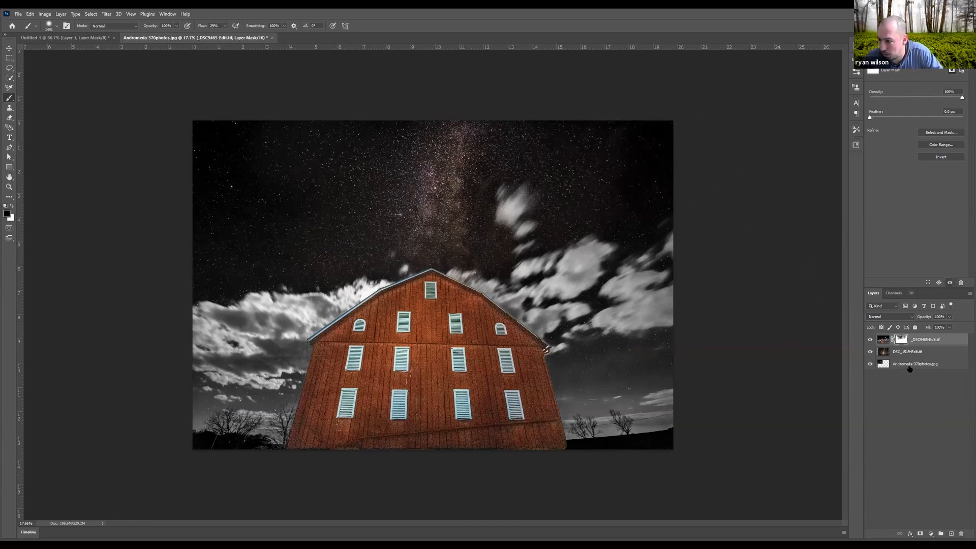
# - Add a layer mask to the Milky Way layer and paint black in the upper-left sky to reveal the Andromeda galaxy
pyautogui.click(909, 367)
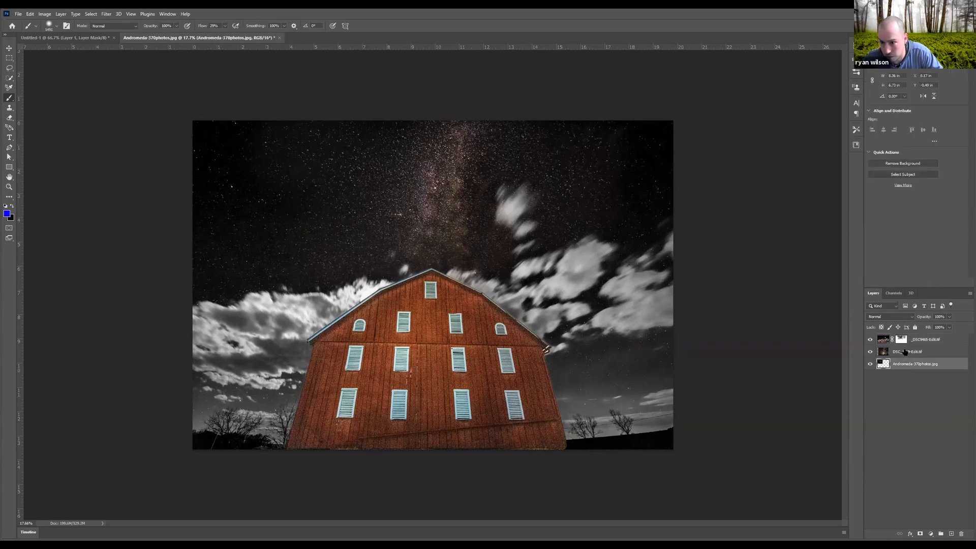
pyautogui.click(905, 351)
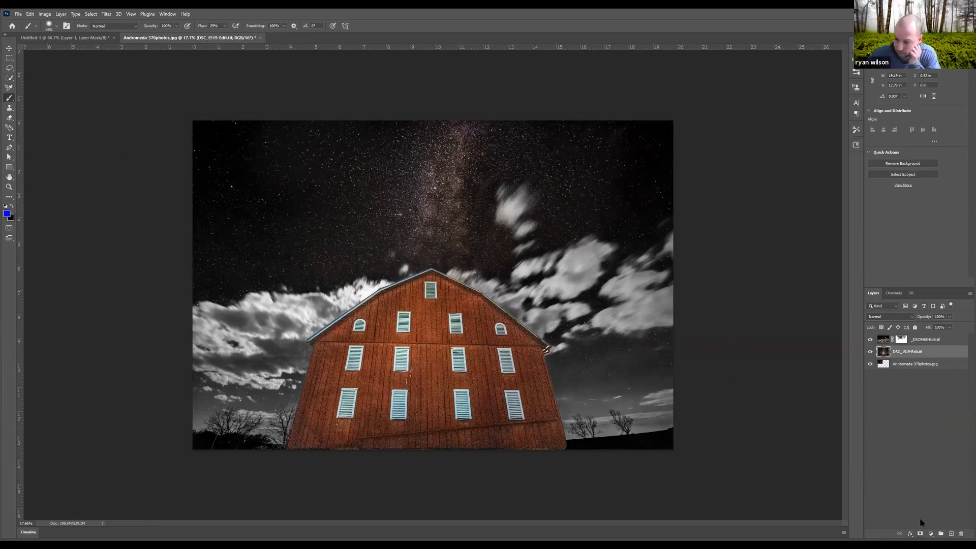
pyautogui.click(920, 534)
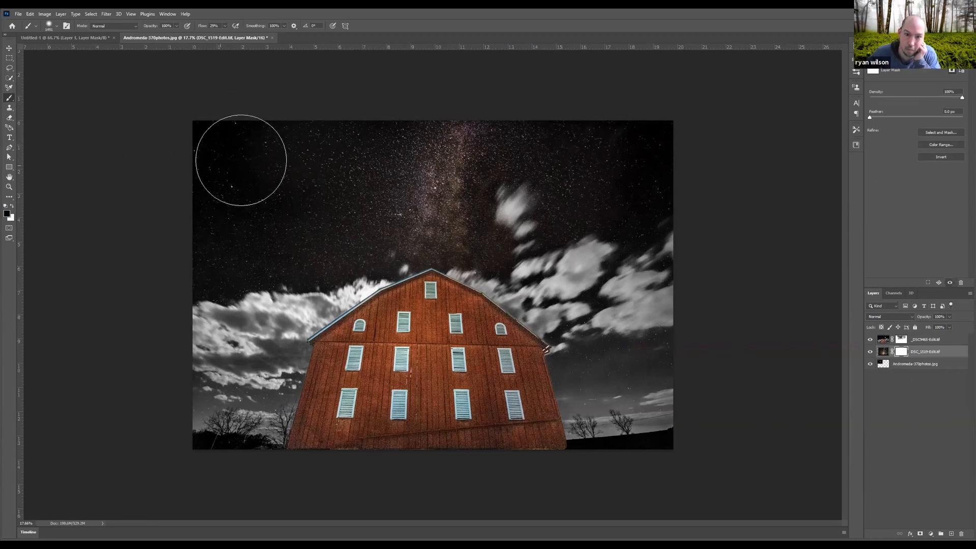
pyautogui.click(299, 187)
pyautogui.moveTo(264, 176)
pyautogui.mouseDown()
pyautogui.moveTo(317, 197)
pyautogui.moveTo(295, 185)
pyautogui.moveTo(291, 192)
pyautogui.moveTo(306, 171)
pyautogui.moveTo(317, 194)
pyautogui.moveTo(292, 187)
pyautogui.moveTo(341, 222)
pyautogui.mouseUp()
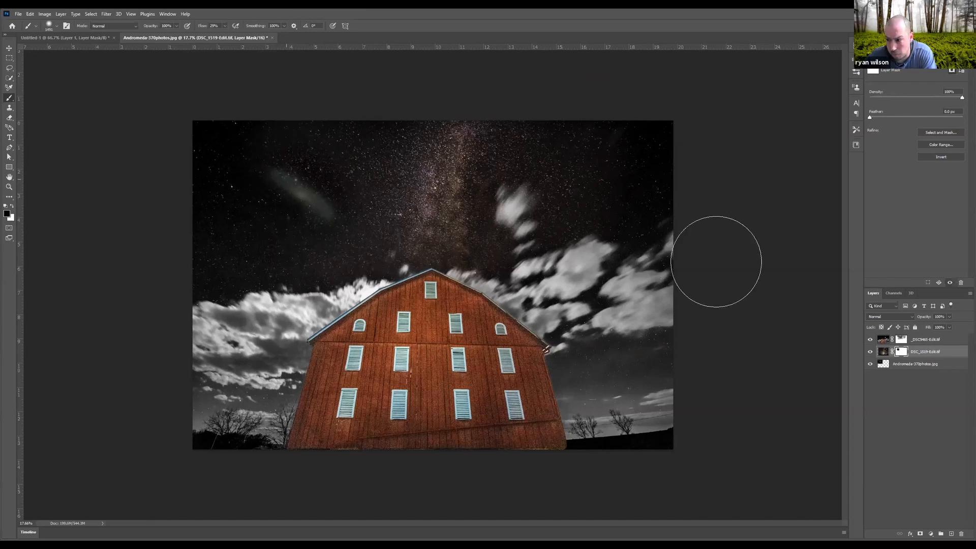
# - Toggle the Milky Way layer's visibility and hide both it and the Andromeda layer to examine the masked sky of the barn layer
pyautogui.click(900, 339)
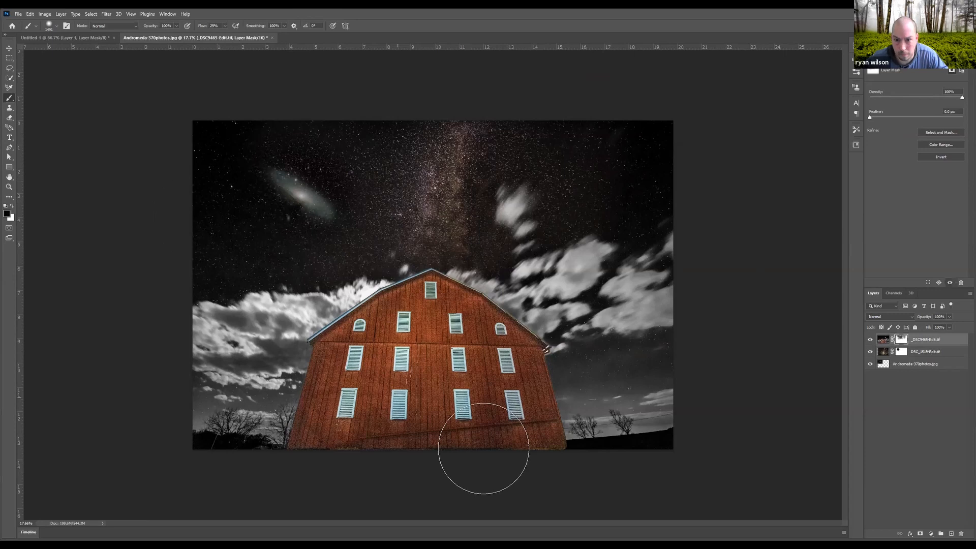
pyautogui.click(904, 354)
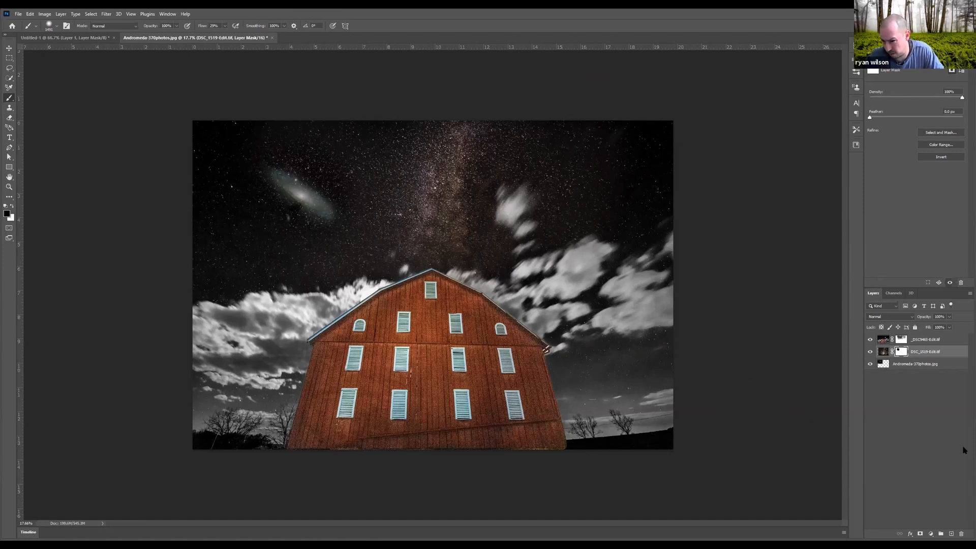
pyautogui.click(870, 351)
pyautogui.click(870, 351)
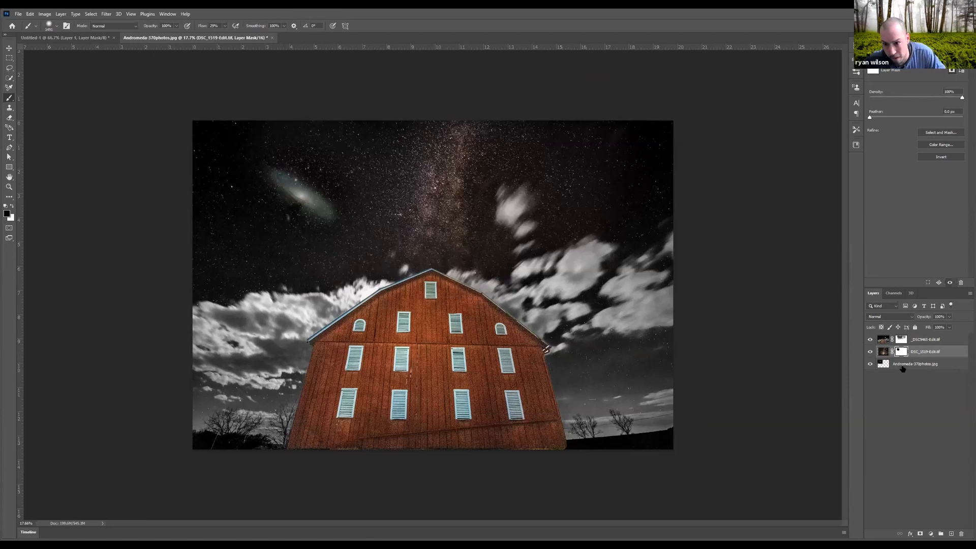
pyautogui.click(869, 351)
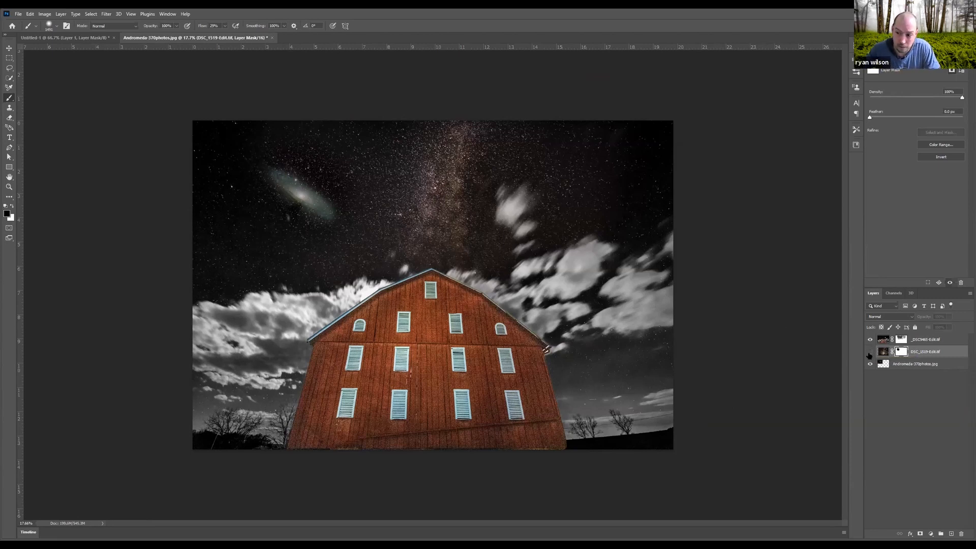
pyautogui.click(869, 364)
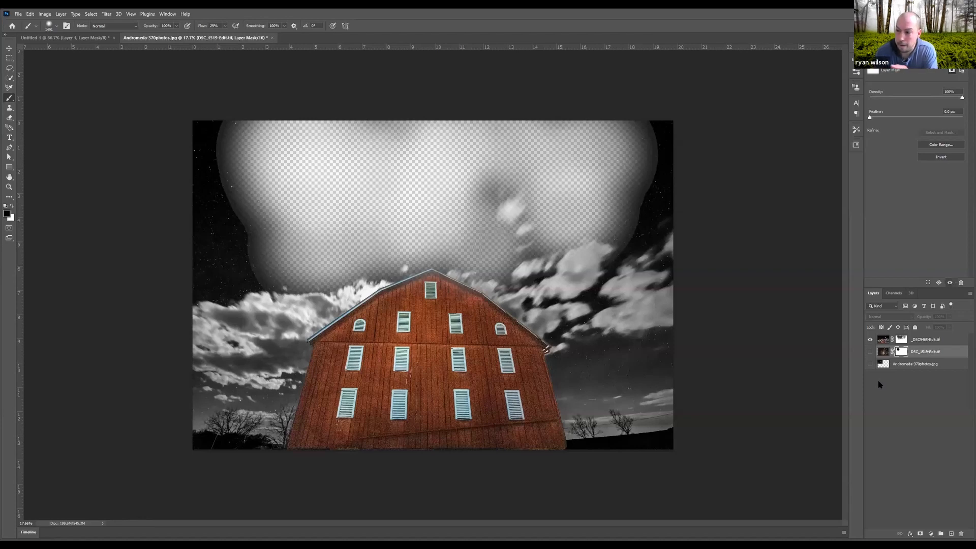
# - Select the barn layer's mask and show the Milky Way and Andromeda layers again
pyautogui.click(898, 341)
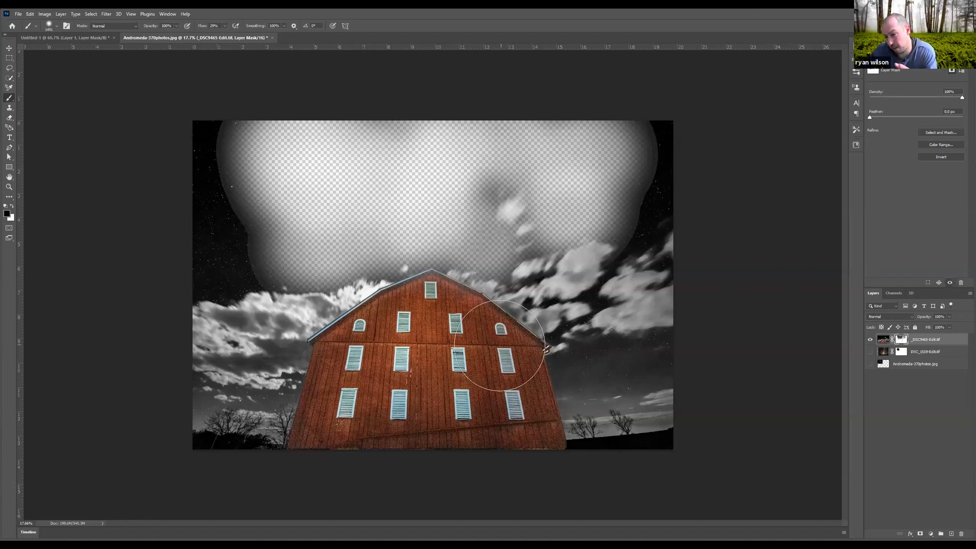
pyautogui.click(870, 352)
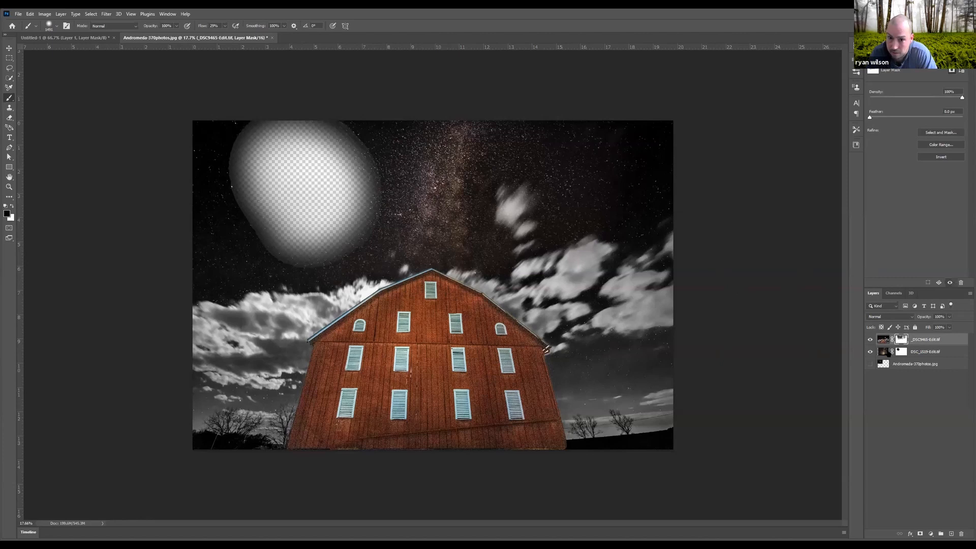
pyautogui.click(870, 365)
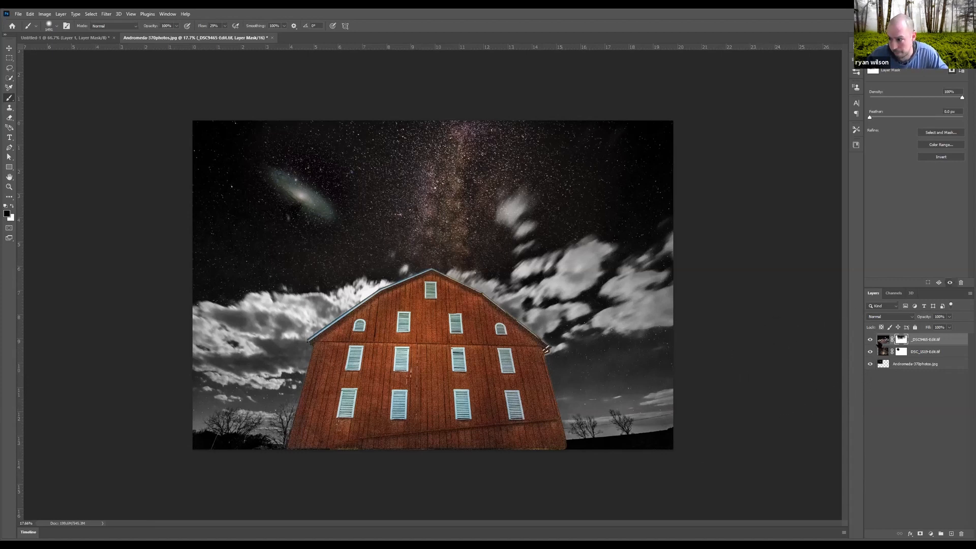
# - Delete the layer masks from the barn and Milky Way layers without applying them
pyautogui.moveTo(949, 524); pyautogui.dragTo(960, 533)
pyautogui.click(520, 208)
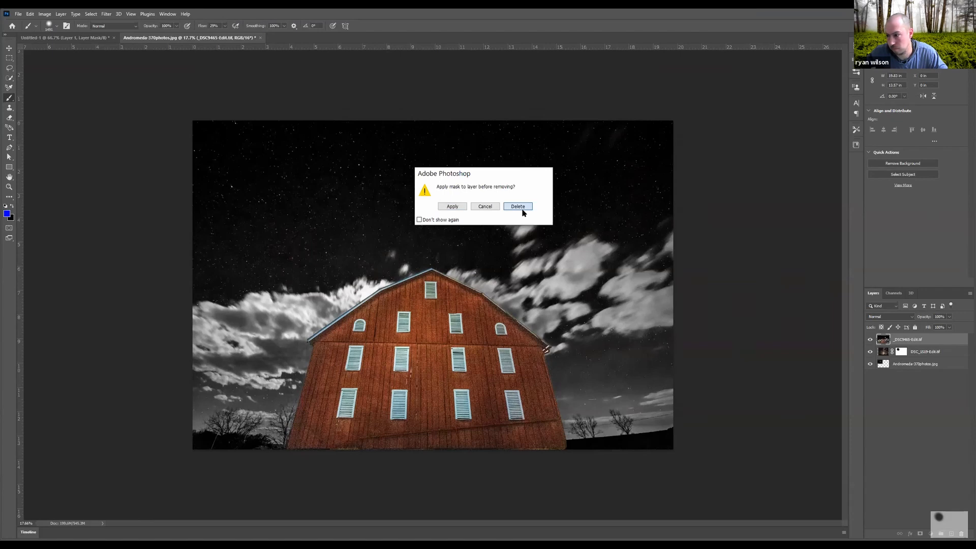
pyautogui.click(519, 208)
# - Hide the barn and Milky Way layers, and show them again one by one to view each unmasked photo
pyautogui.click(869, 339)
pyautogui.click(870, 351)
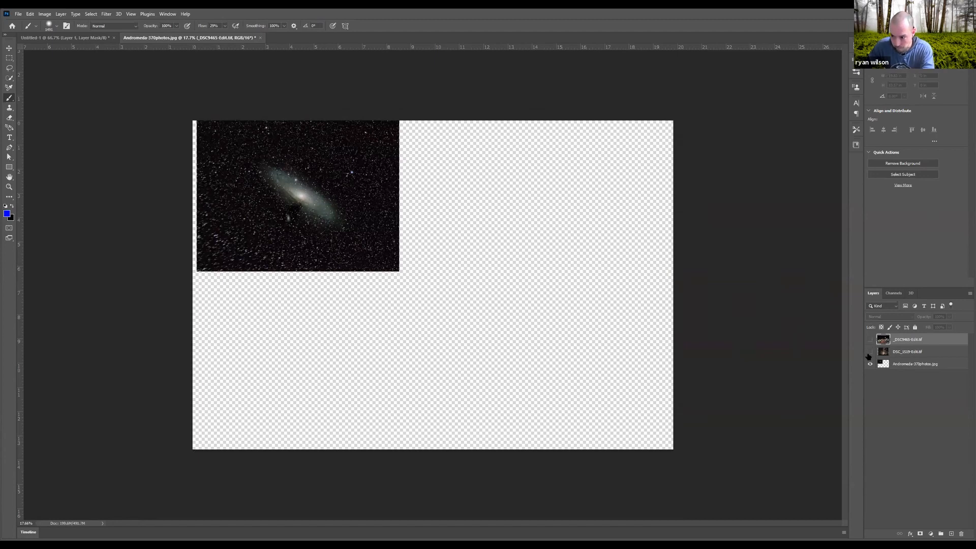
pyautogui.click(869, 355)
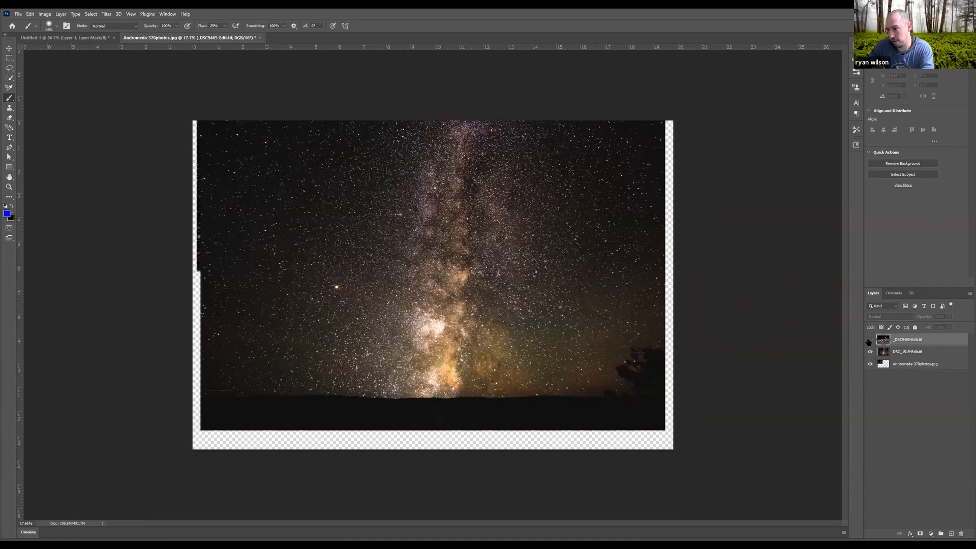
pyautogui.click(868, 341)
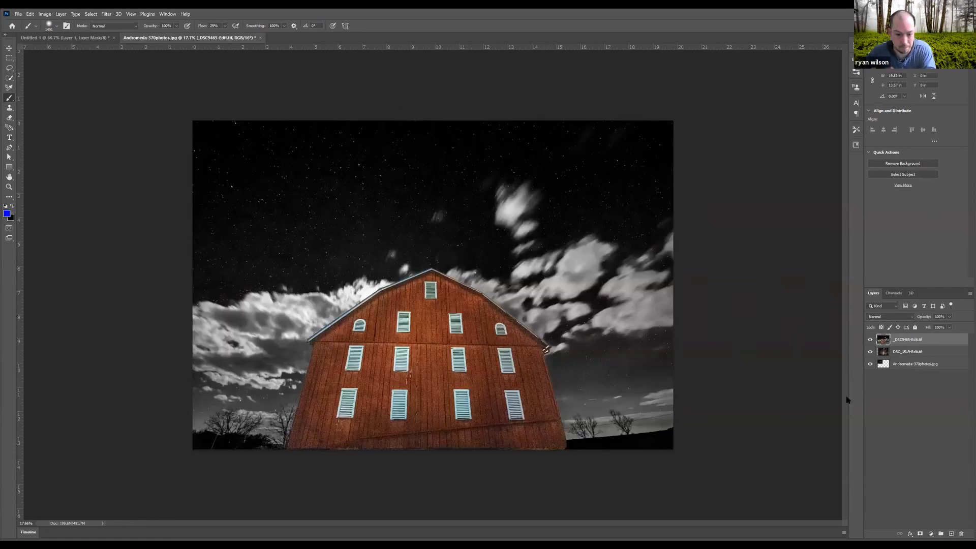
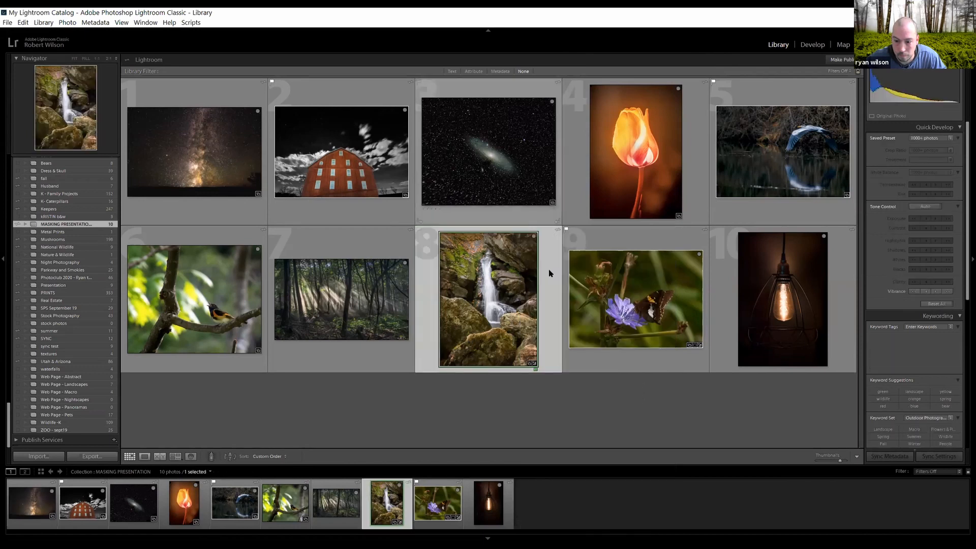
# - In Lightroom Classic, open the waterfall photo for editing in Adobe Photoshop 2021
pyautogui.rightClick(561, 311)
pyautogui.moveTo(699, 325)
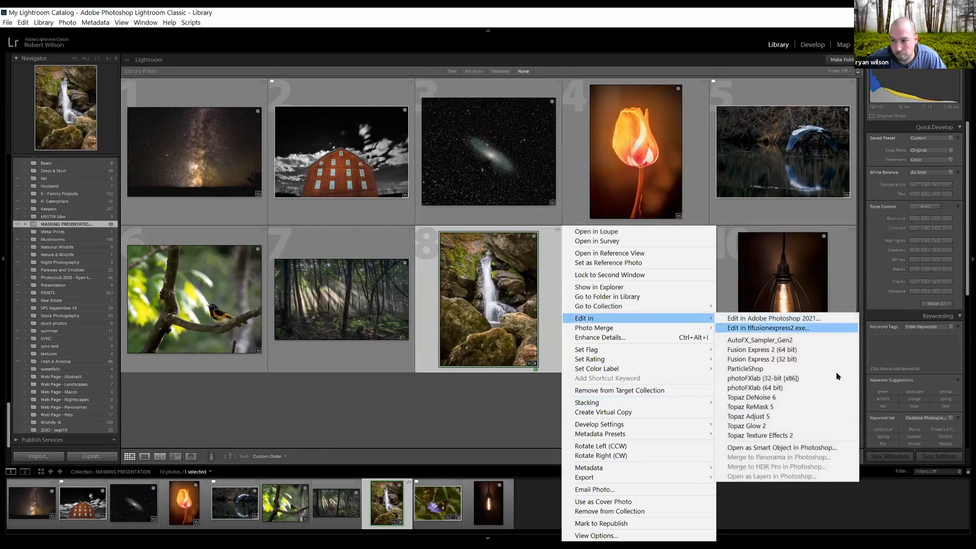
pyautogui.click(808, 318)
pyautogui.click(752, 526)
# - Open the orange tulip photo in Adobe Photoshop 2021 as a copy with Lightroom adjustments
pyautogui.click(696, 155)
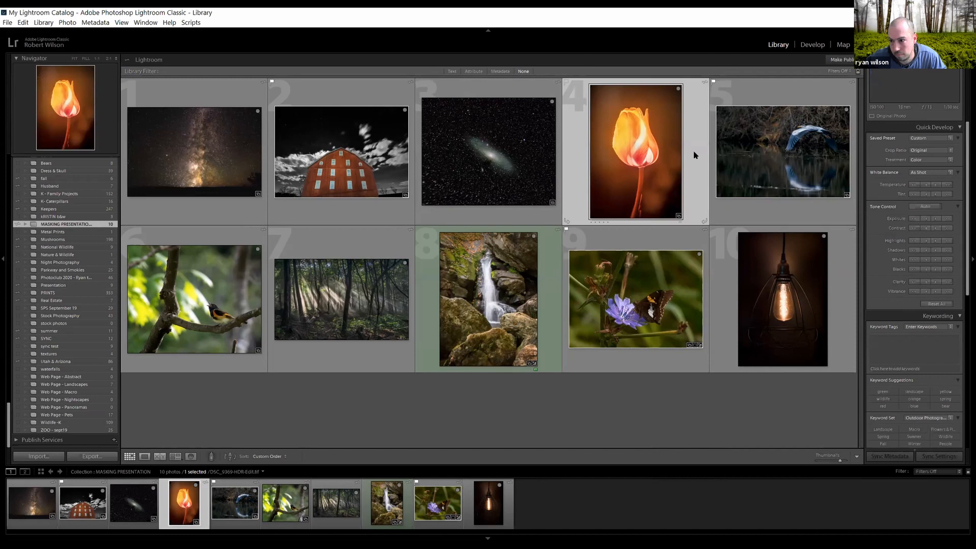
pyautogui.rightClick(694, 153)
pyautogui.moveTo(747, 246)
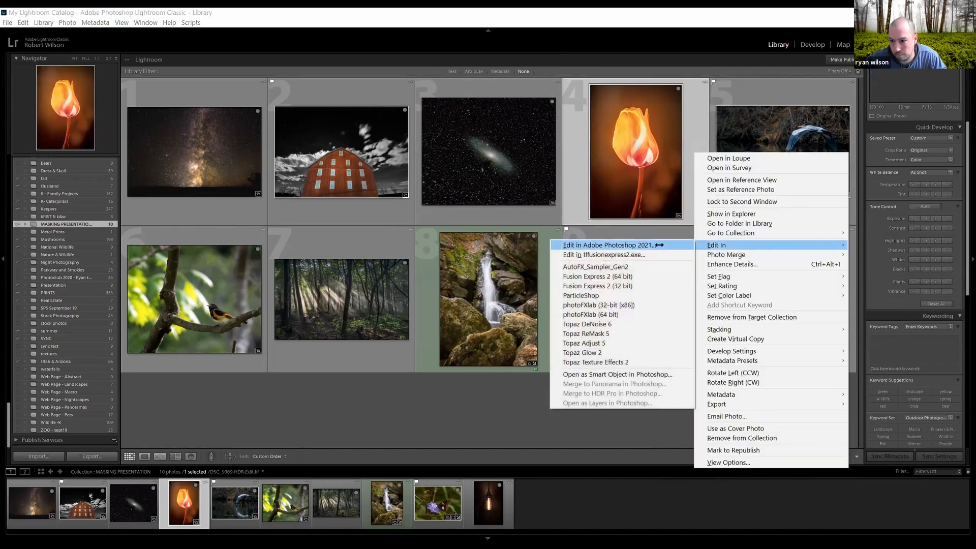
pyautogui.click(660, 246)
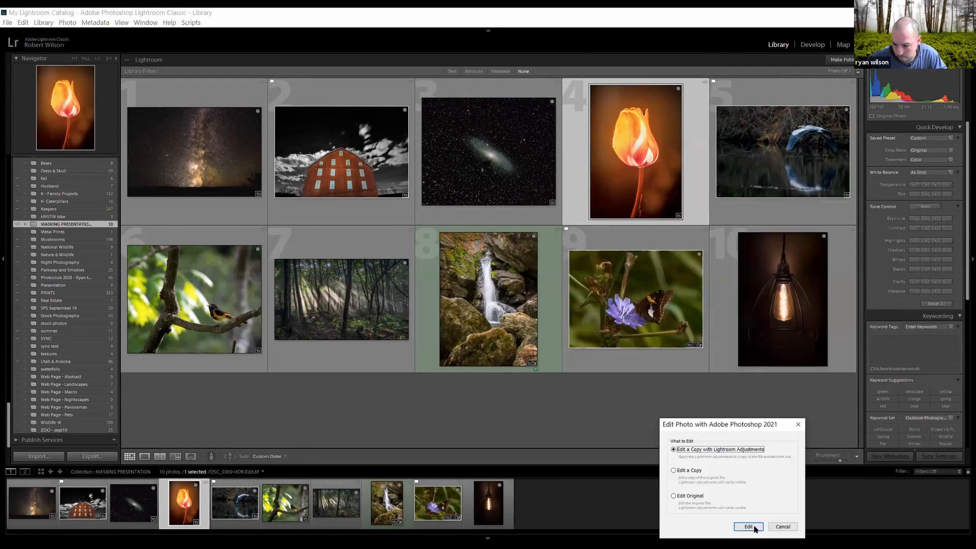
pyautogui.click(755, 529)
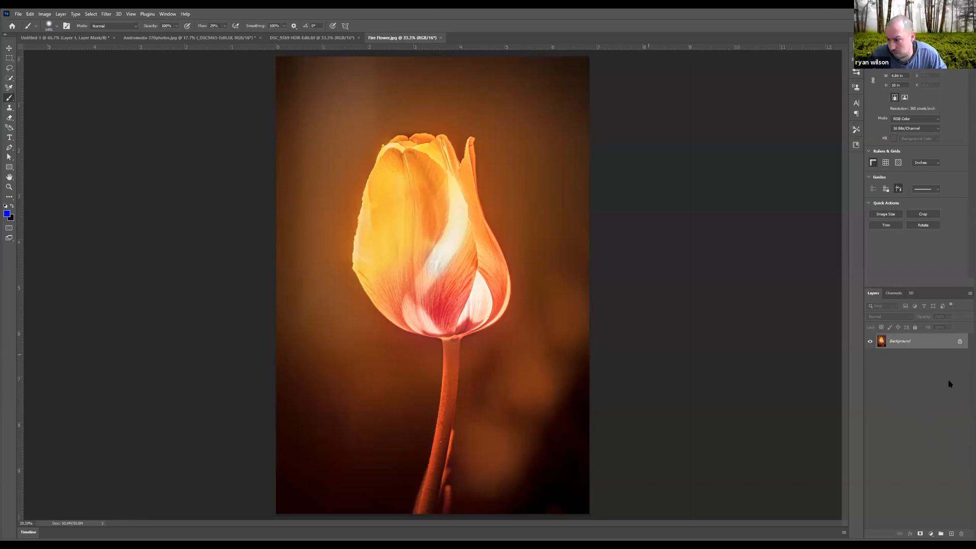
# - Apply a High Pass filter with a 37.4-pixel radius to a duplicate of the tulip layer and set its blend mode to Overlay
pyautogui.hotkey('ctrl', 'j')
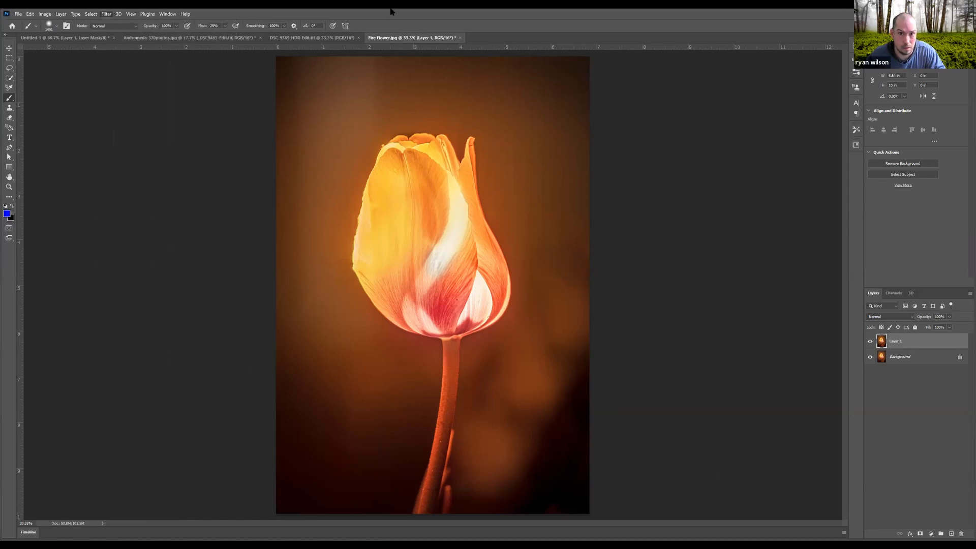
pyautogui.click(96, 14)
pyautogui.moveTo(200, 243)
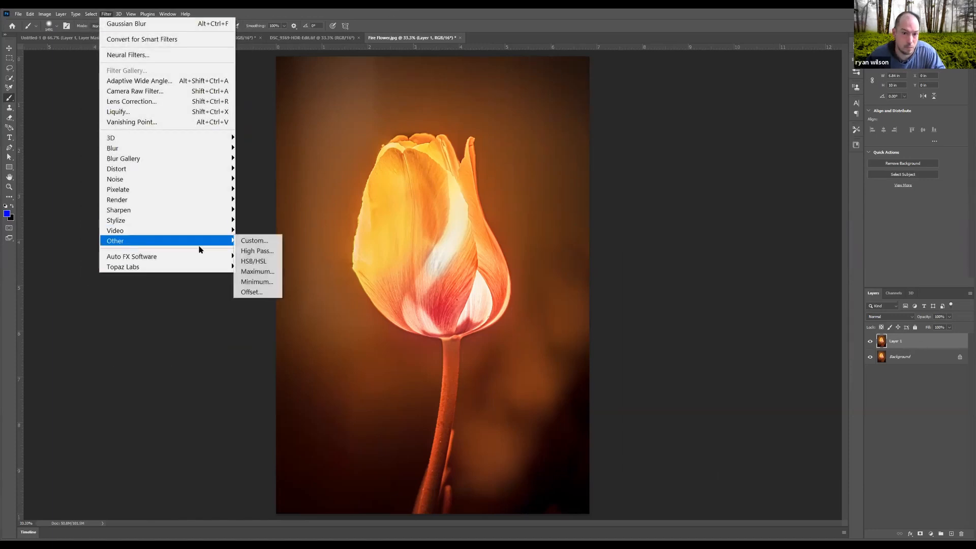
pyautogui.click(270, 252)
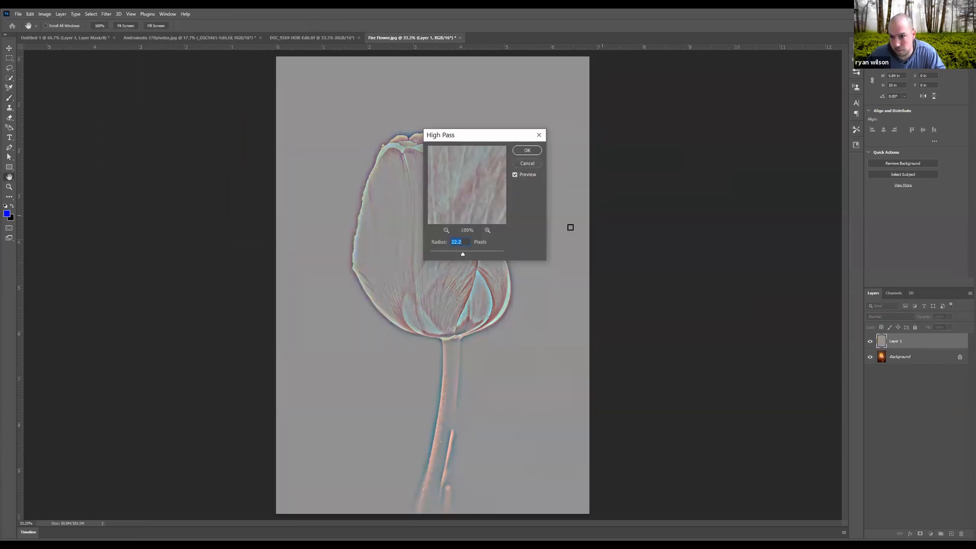
pyautogui.moveTo(456, 254); pyautogui.dragTo(467, 254)
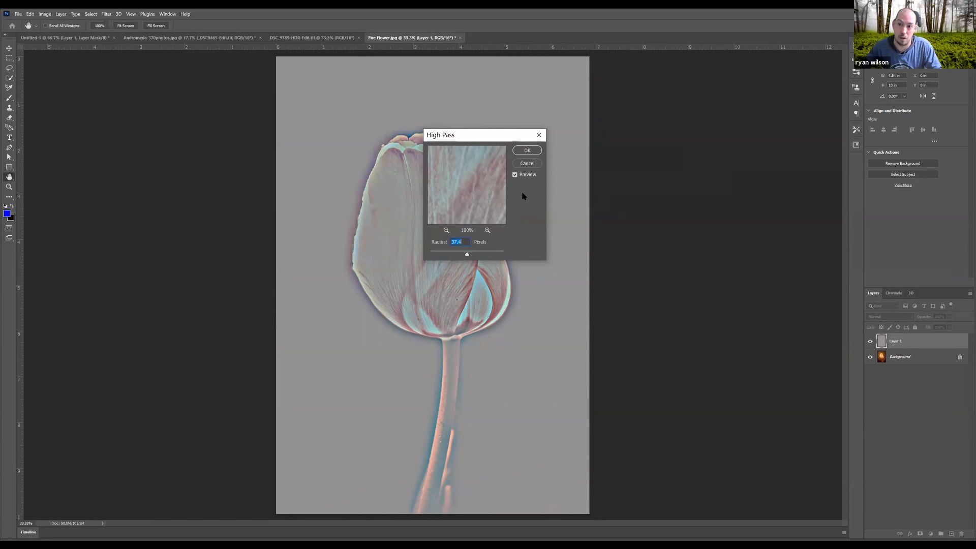
pyautogui.click(527, 150)
pyautogui.click(889, 317)
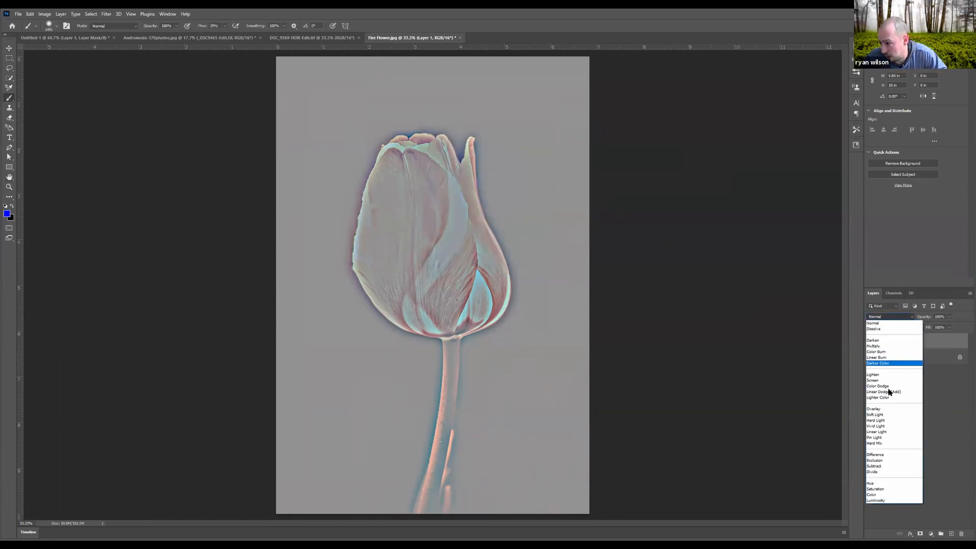
pyautogui.click(890, 409)
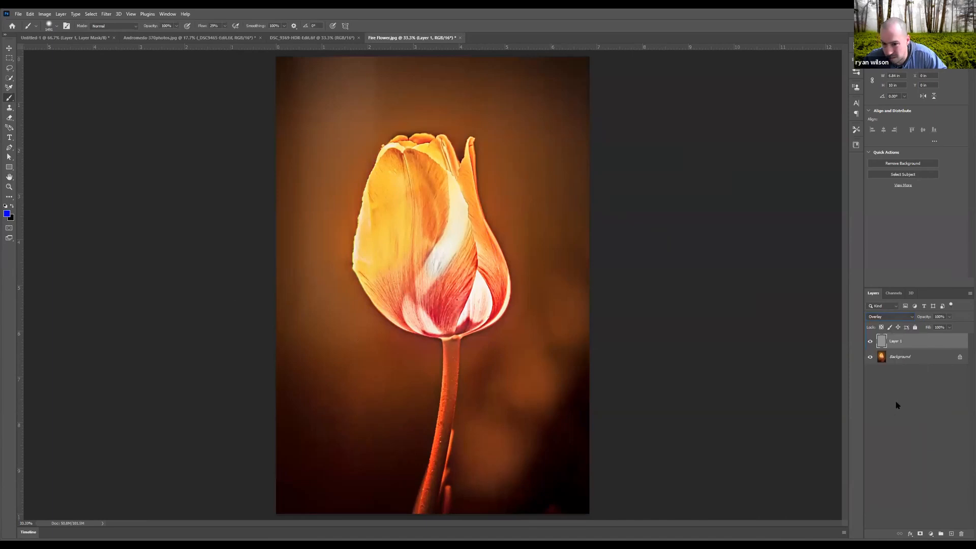
# - Toggle the high-pass layer's visibility to compare the sharpening, and examine the grain in the blurred background up close
pyautogui.click(870, 341)
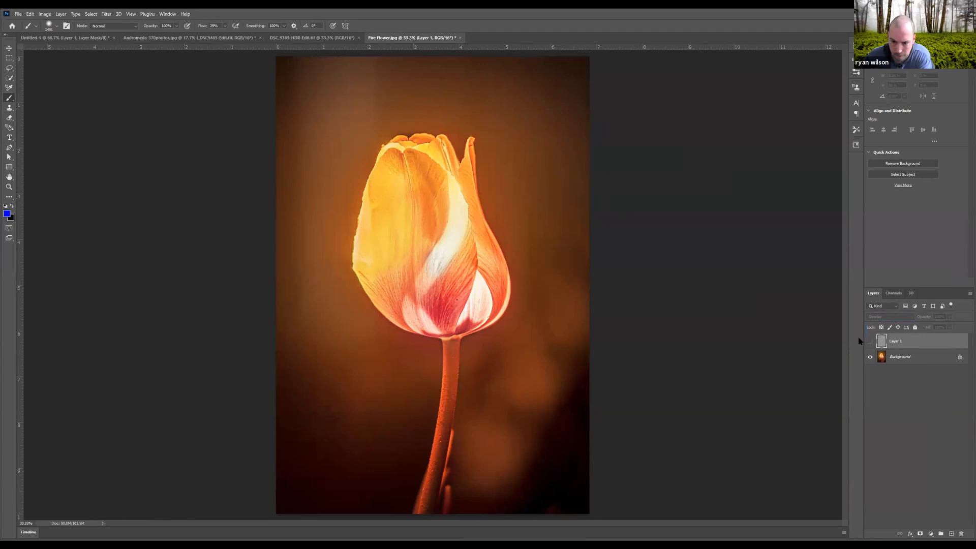
pyautogui.click(870, 341)
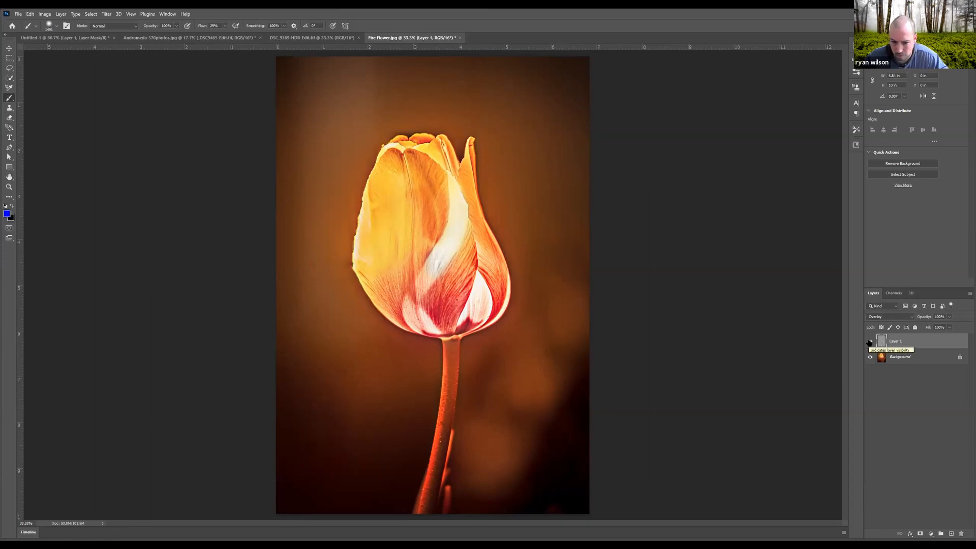
pyautogui.click(870, 342)
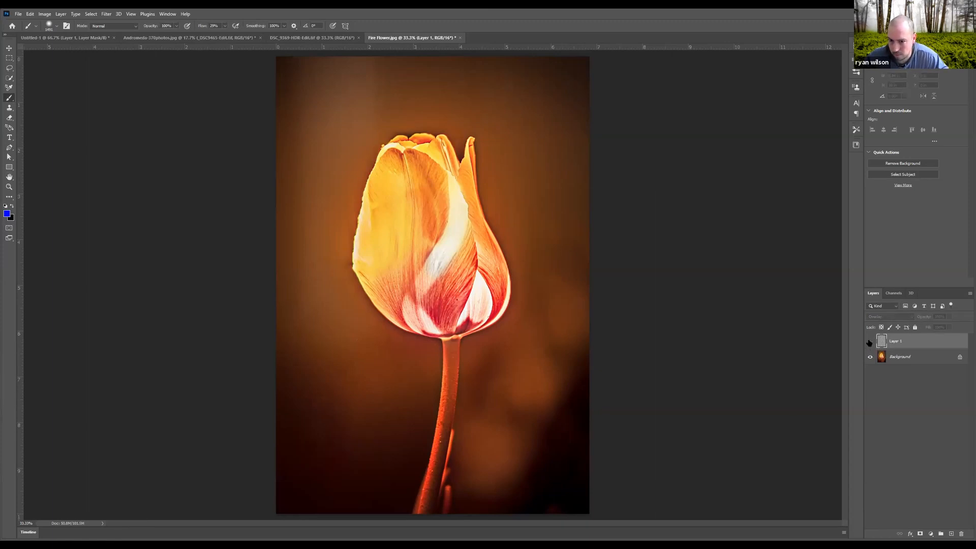
pyautogui.click(870, 342)
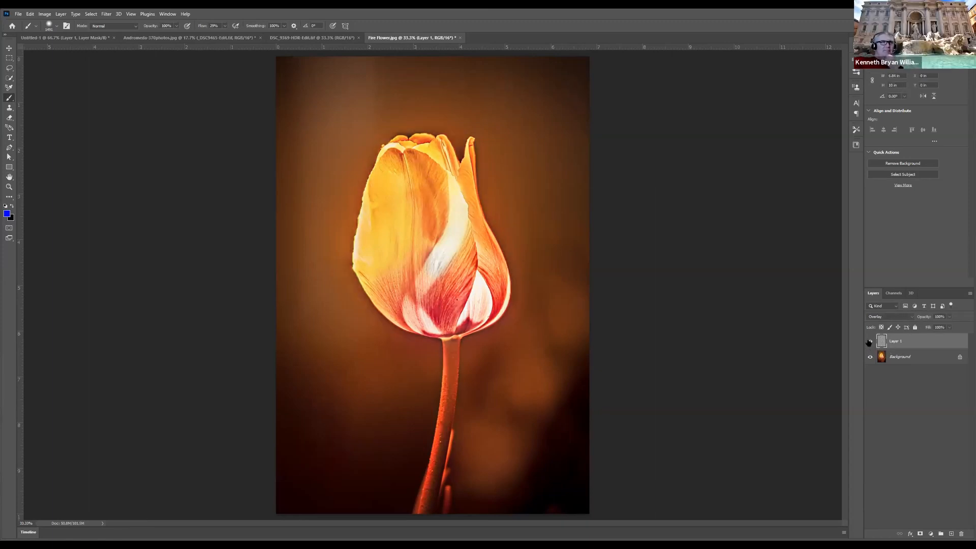
pyautogui.click(869, 342)
pyautogui.click(869, 343)
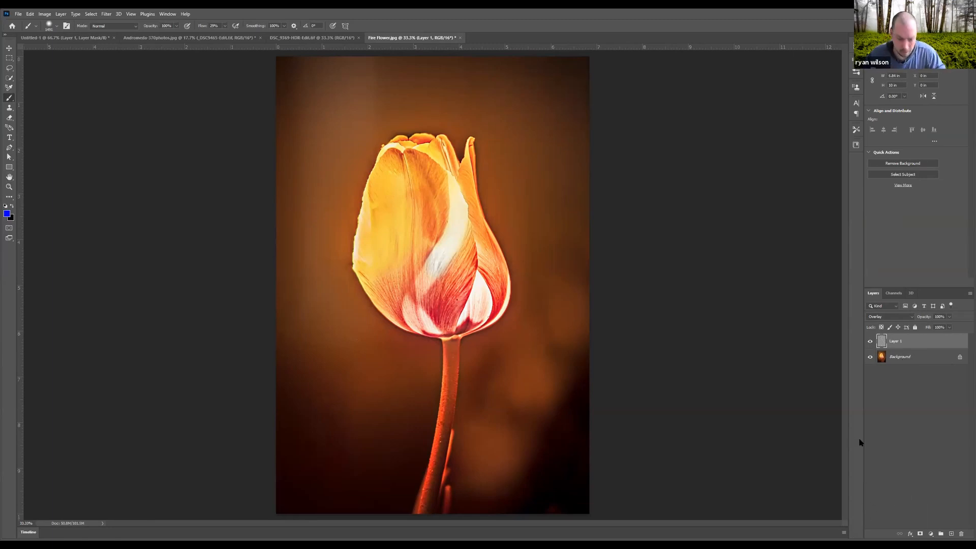
pyautogui.scroll(5, 453, 376)
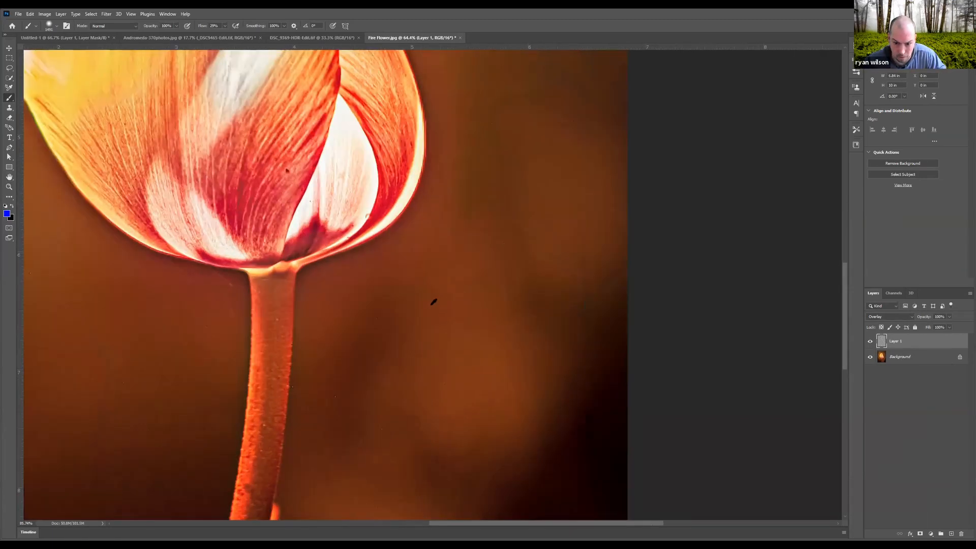
pyautogui.scroll(6, 433, 302)
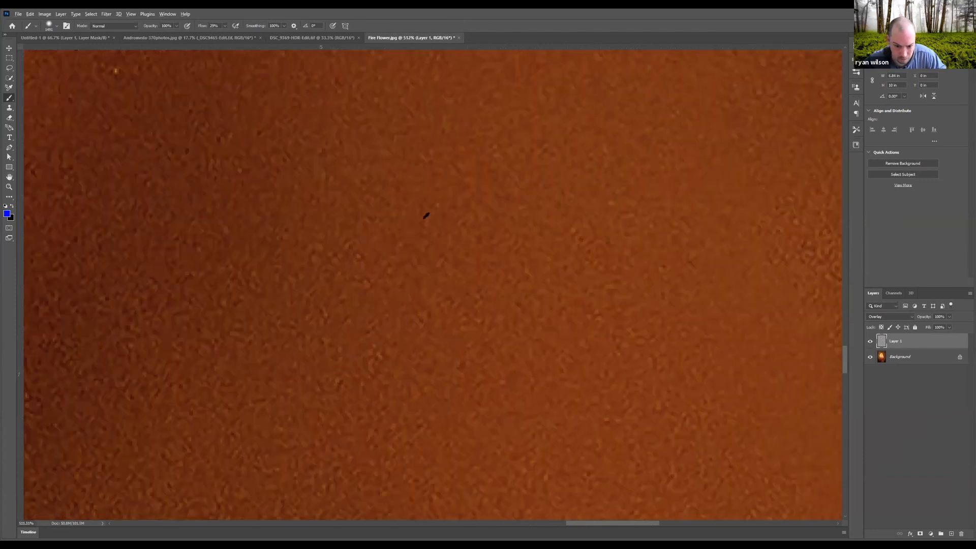
pyautogui.scroll(-10, 389, 207)
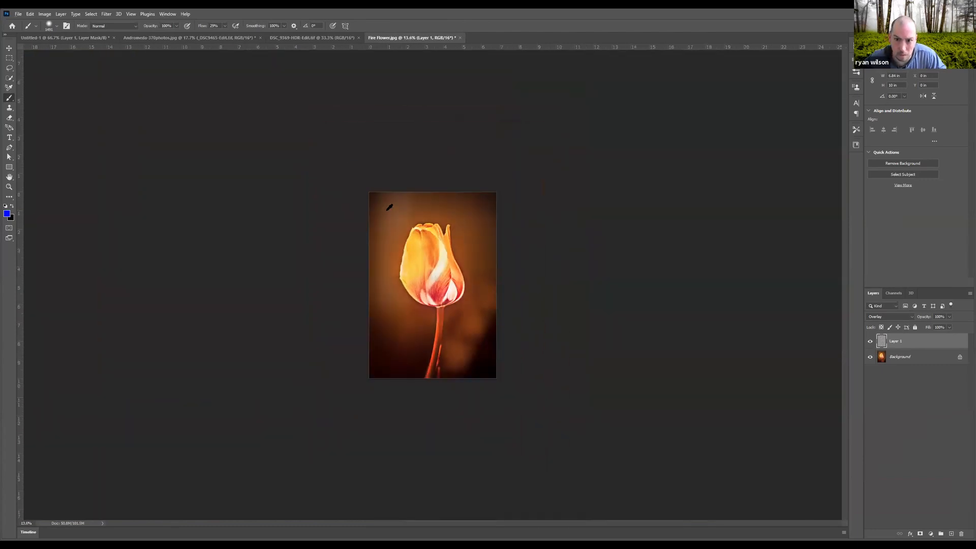
pyautogui.hotkey('ctrl', '0')
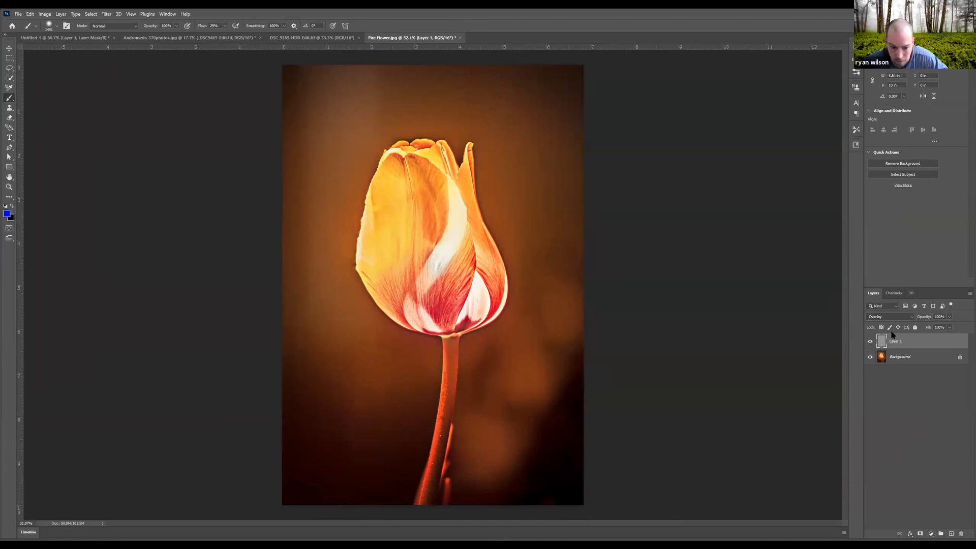
# - Add a layer mask to the high-pass layer and invert it to black
pyautogui.click(920, 534)
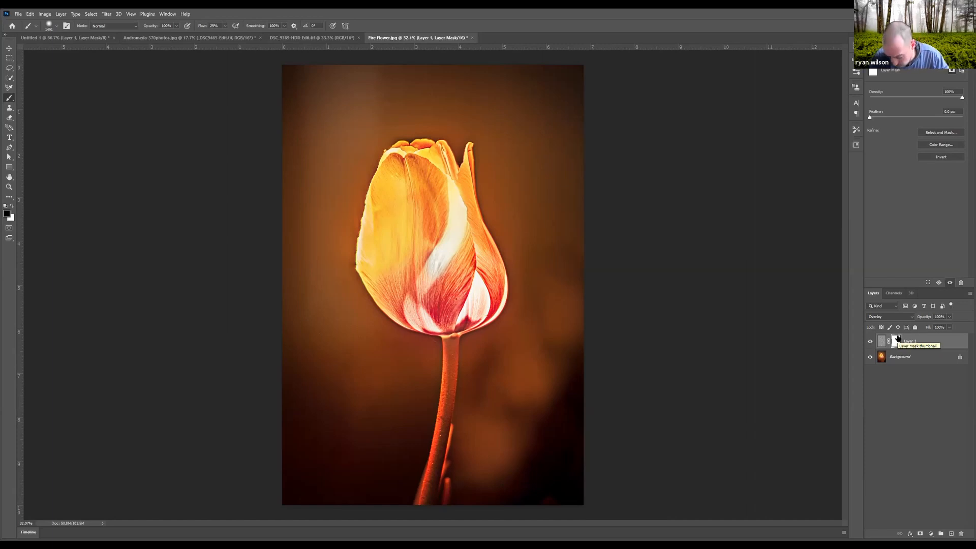
pyautogui.hotkey('ctrl', 'i')
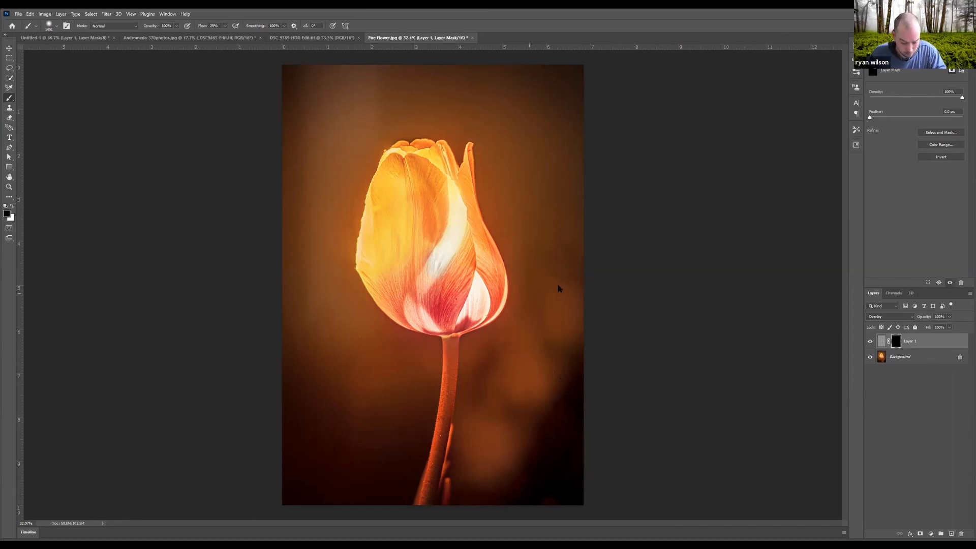
# - With a smaller soft brush, paint white on the mask over the tulip's petals and stem, and toggle the layer's visibility to compare
pyautogui.moveTo(511, 257); pyautogui.dragTo(474, 261)
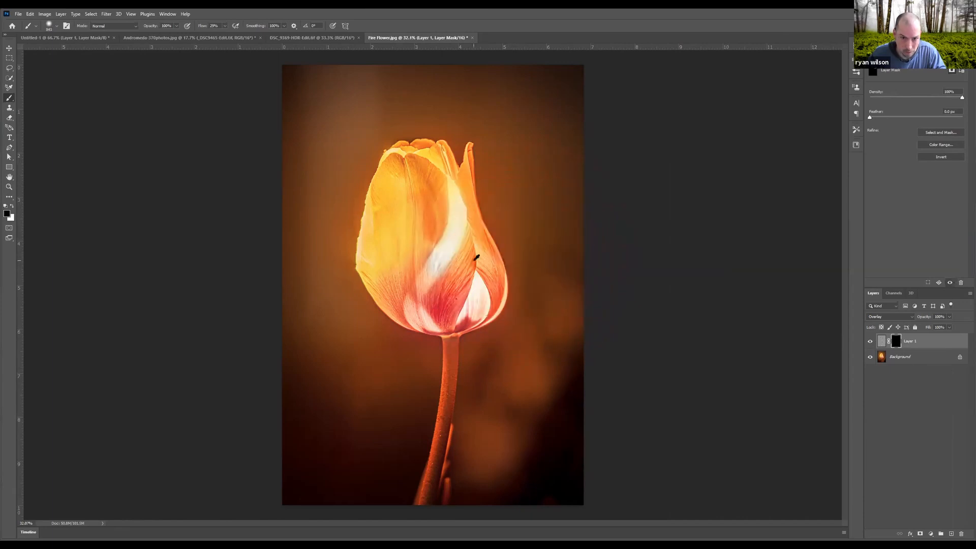
pyautogui.click(11, 205)
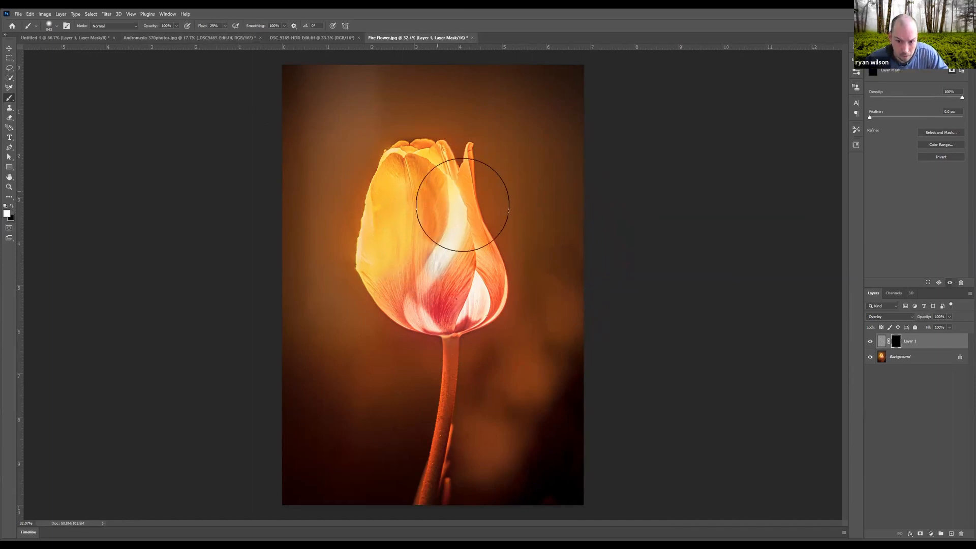
pyautogui.moveTo(484, 328)
pyautogui.mouseDown()
pyautogui.moveTo(447, 283)
pyautogui.moveTo(449, 266)
pyautogui.moveTo(453, 277)
pyautogui.moveTo(428, 285)
pyautogui.mouseUp()
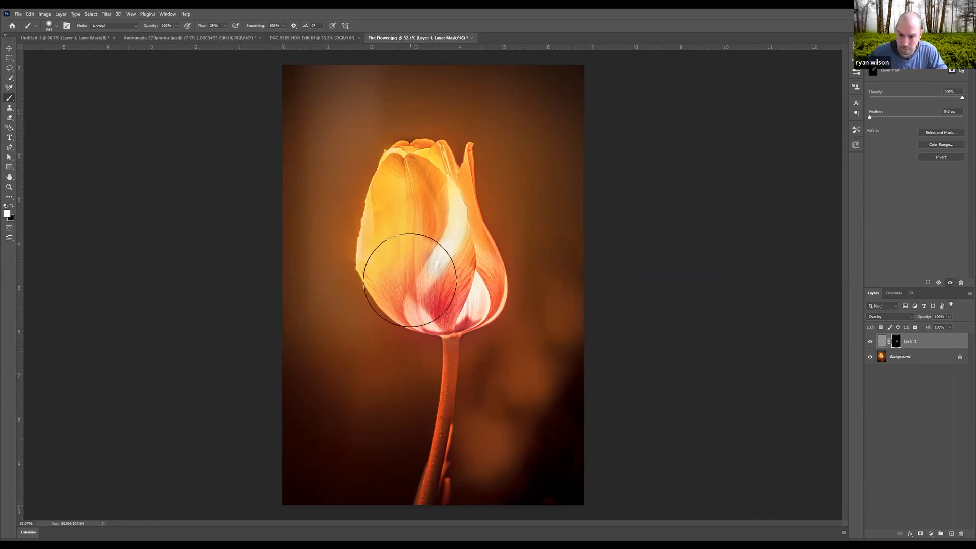
pyautogui.moveTo(419, 209)
pyautogui.mouseDown()
pyautogui.moveTo(421, 199)
pyautogui.moveTo(428, 293)
pyautogui.moveTo(445, 296)
pyautogui.moveTo(458, 248)
pyautogui.moveTo(435, 196)
pyautogui.moveTo(398, 203)
pyautogui.moveTo(398, 239)
pyautogui.moveTo(453, 326)
pyautogui.moveTo(424, 343)
pyautogui.moveTo(384, 333)
pyautogui.mouseUp()
pyautogui.moveTo(451, 334); pyautogui.dragTo(435, 455)
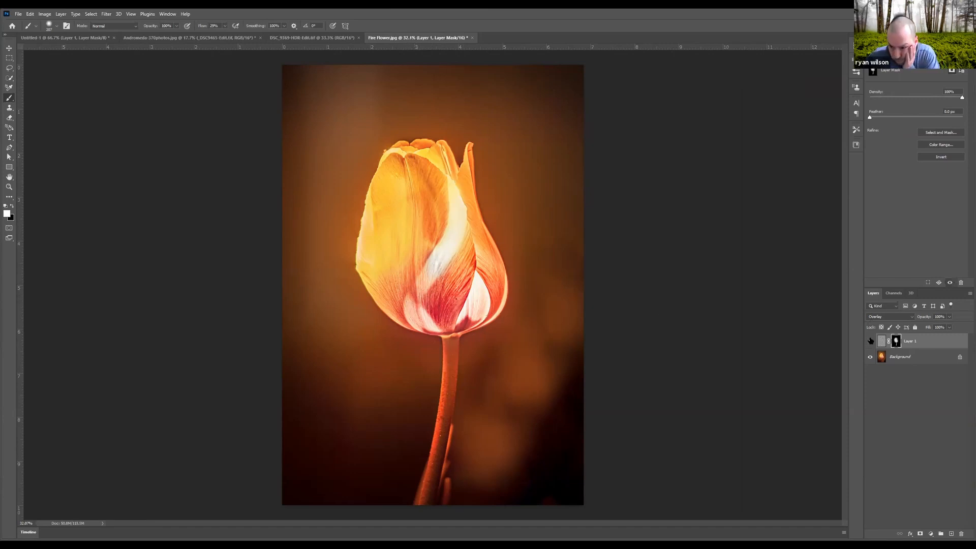
pyautogui.click(871, 341)
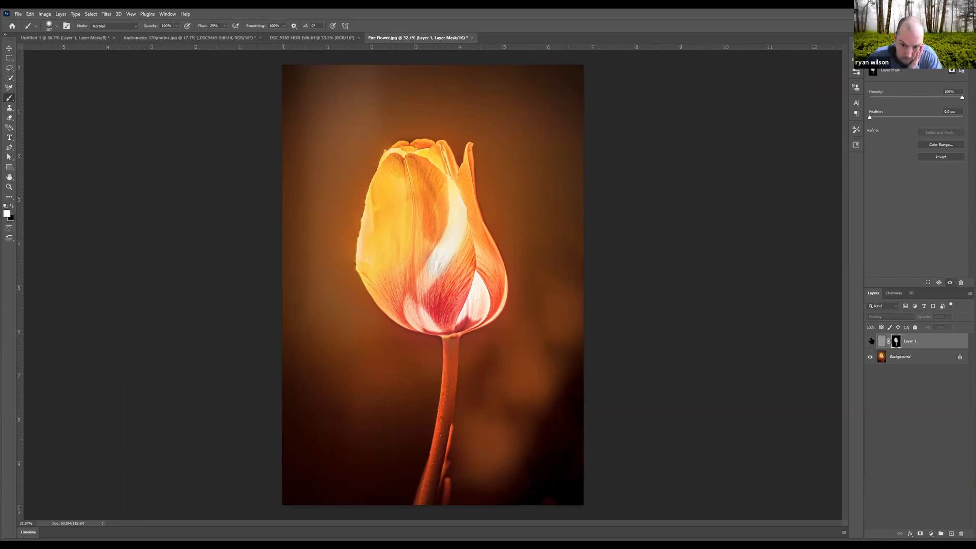
# - Show the tulip's high-pass layer again, paint more white over the petals on its mask, and toggle the layer to compare
pyautogui.click(870, 341)
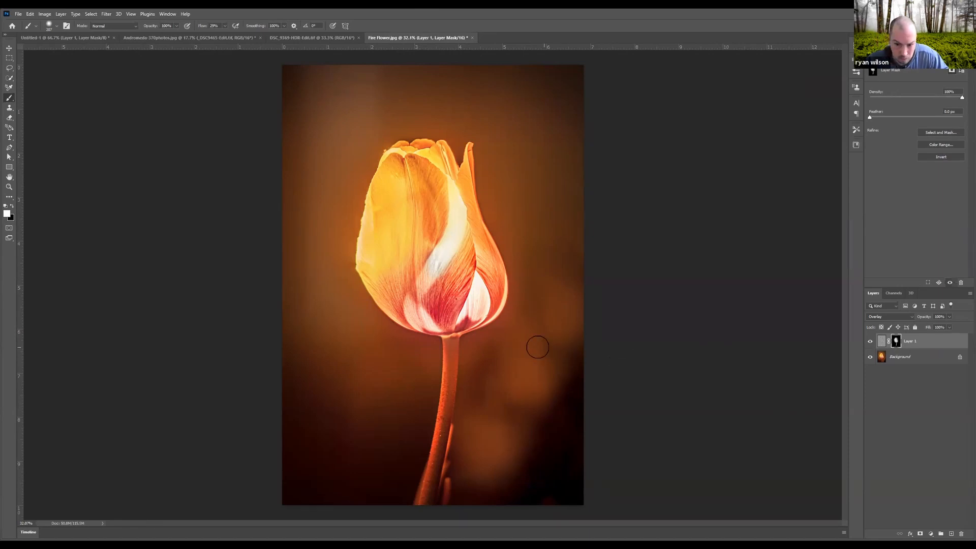
pyautogui.moveTo(436, 267); pyautogui.dragTo(468, 270)
pyautogui.moveTo(448, 306)
pyautogui.mouseDown()
pyautogui.moveTo(419, 267)
pyautogui.moveTo(409, 232)
pyautogui.moveTo(420, 183)
pyautogui.moveTo(401, 230)
pyautogui.moveTo(399, 254)
pyautogui.moveTo(425, 236)
pyautogui.moveTo(434, 183)
pyautogui.moveTo(464, 265)
pyautogui.moveTo(463, 295)
pyautogui.moveTo(452, 300)
pyautogui.moveTo(426, 291)
pyautogui.moveTo(410, 270)
pyautogui.moveTo(407, 215)
pyautogui.moveTo(428, 187)
pyautogui.moveTo(418, 182)
pyautogui.moveTo(413, 271)
pyautogui.moveTo(451, 279)
pyautogui.moveTo(443, 199)
pyautogui.mouseUp()
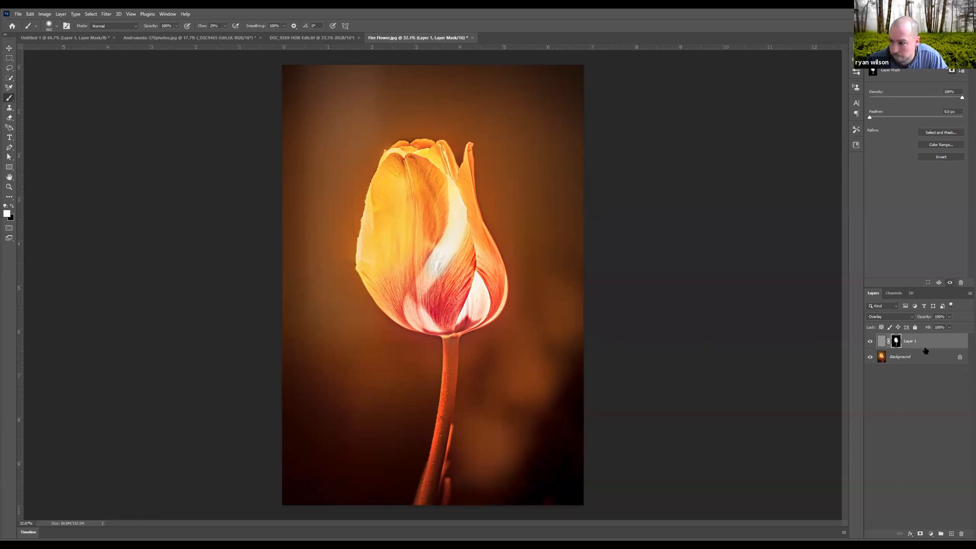
pyautogui.click(869, 341)
pyautogui.click(870, 341)
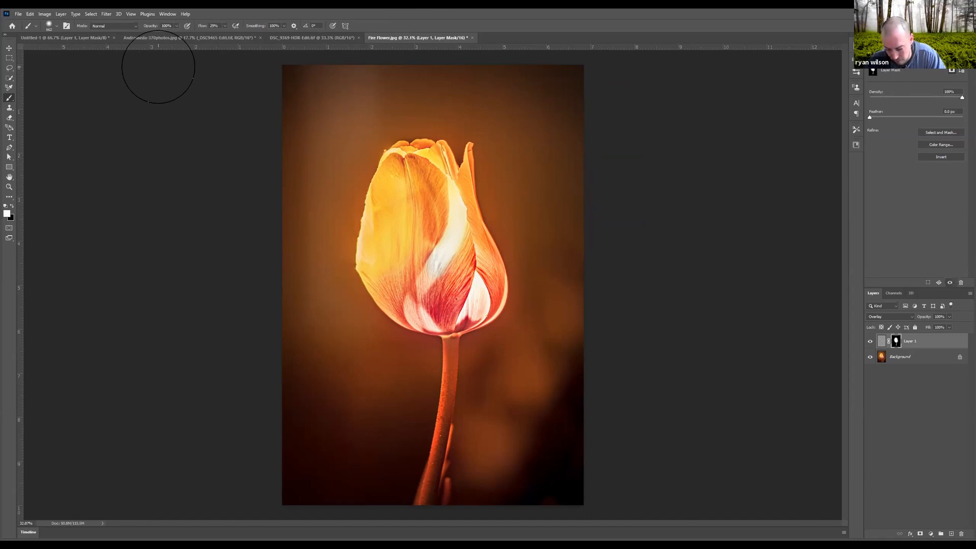
# - Try different brush opacity and flow values, returning the opacity to 100% and the flow to about 28%
pyautogui.moveTo(152, 26); pyautogui.dragTo(131, 30)
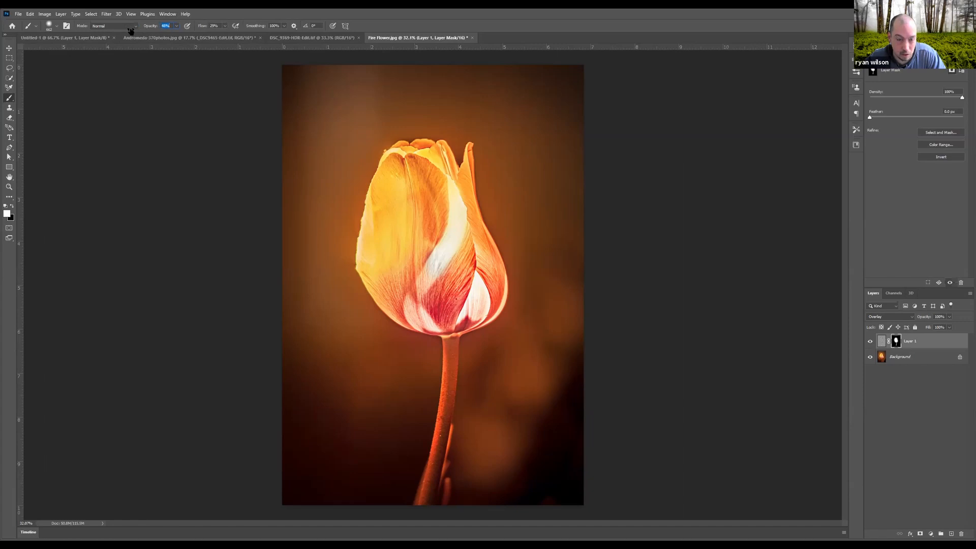
pyautogui.moveTo(131, 30); pyautogui.dragTo(387, 29)
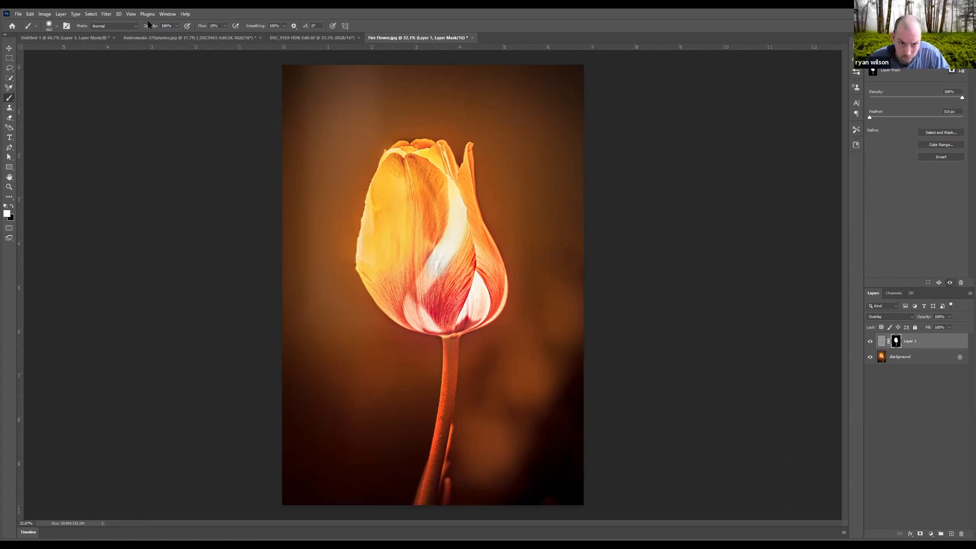
pyautogui.moveTo(200, 26); pyautogui.dragTo(206, 25)
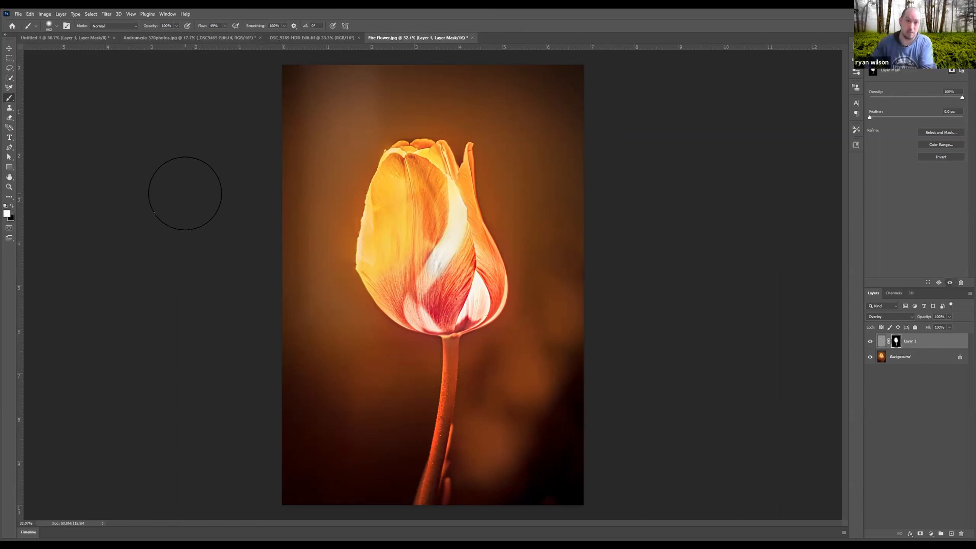
pyautogui.moveTo(154, 26)
pyautogui.mouseDown()
pyautogui.moveTo(146, 26)
pyautogui.moveTo(274, 37)
pyautogui.moveTo(185, 31)
pyautogui.moveTo(203, 32)
pyautogui.moveTo(193, 32)
pyautogui.mouseUp()
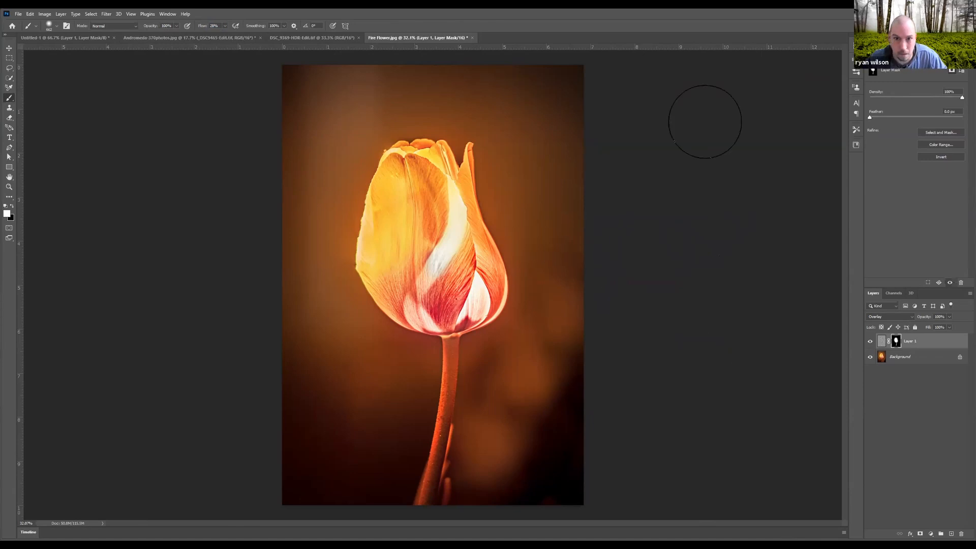
# - Switch to the waterfall photo, inspect the water and rocks up close, and duplicate the background layer
pyautogui.click(327, 38)
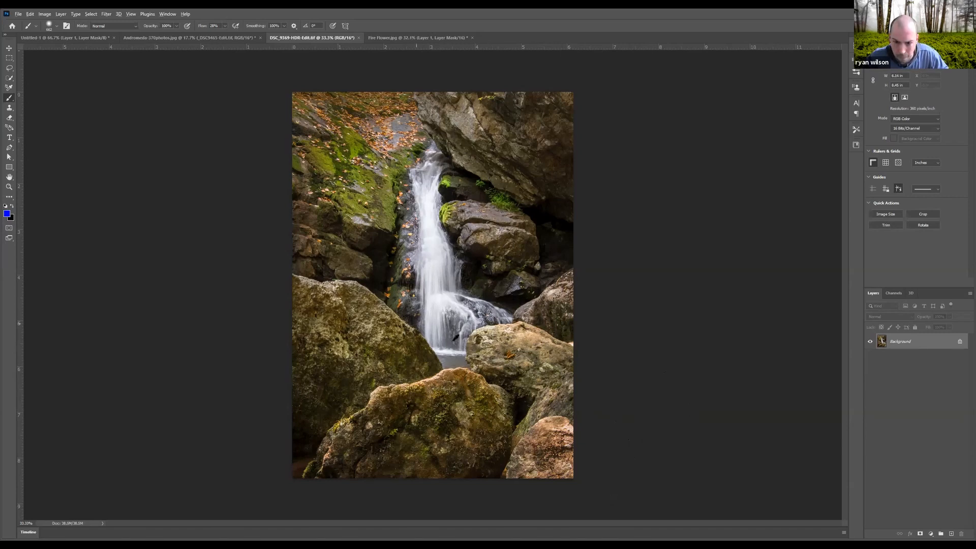
pyautogui.scroll(8, 432, 309)
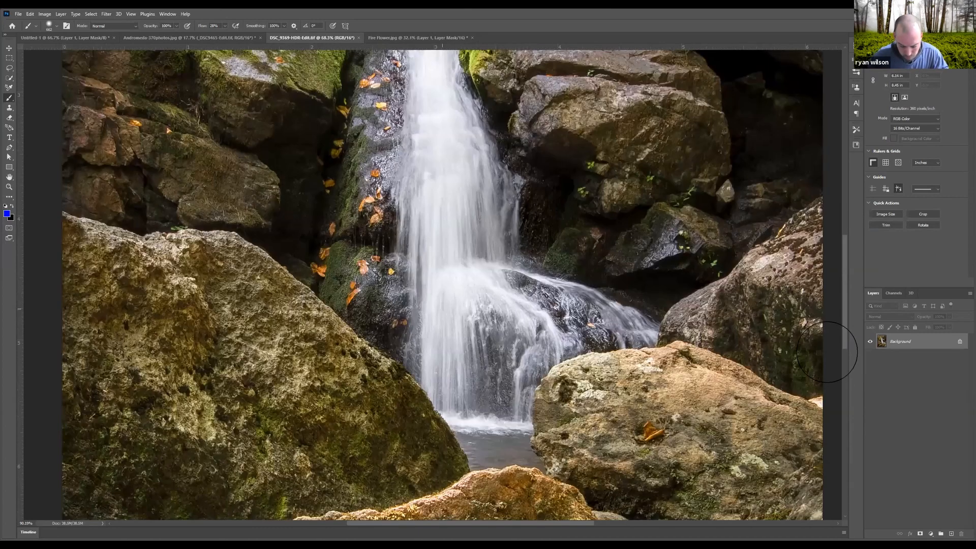
pyautogui.scroll(-8, 833, 355)
pyautogui.hotkey('ctrl', 'j')
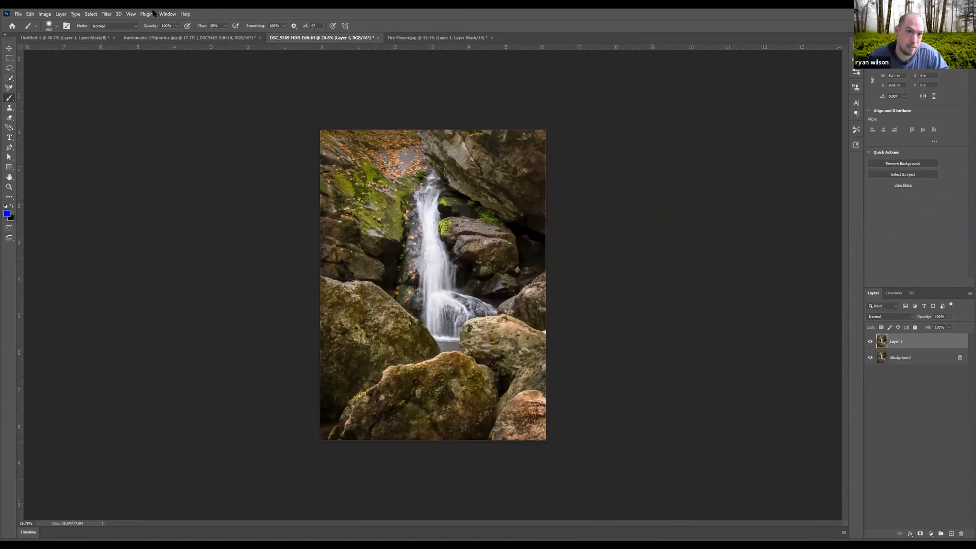
# - Apply a High Pass filter with a 37.4-pixel radius to the duplicated waterfall layer and set its blend mode to Overlay
pyautogui.click(106, 15)
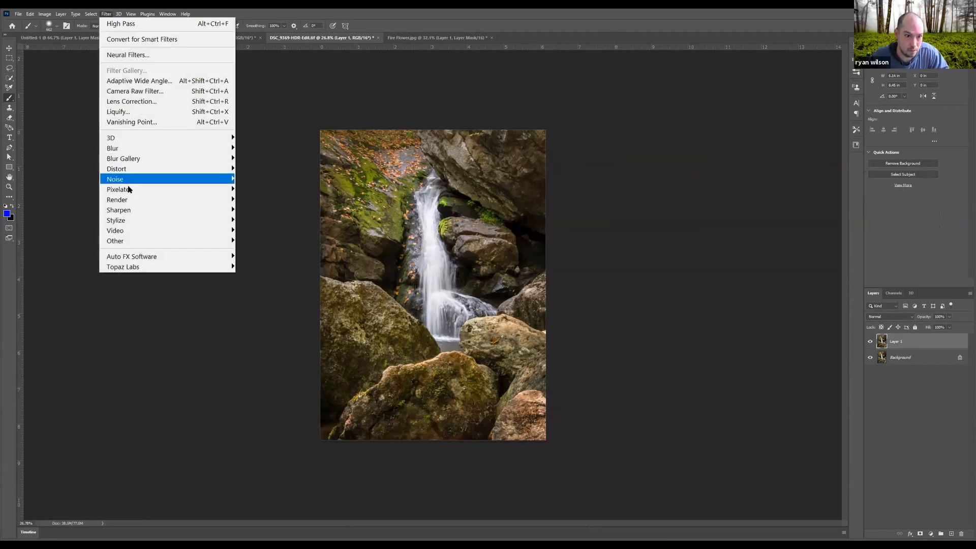
pyautogui.moveTo(195, 210)
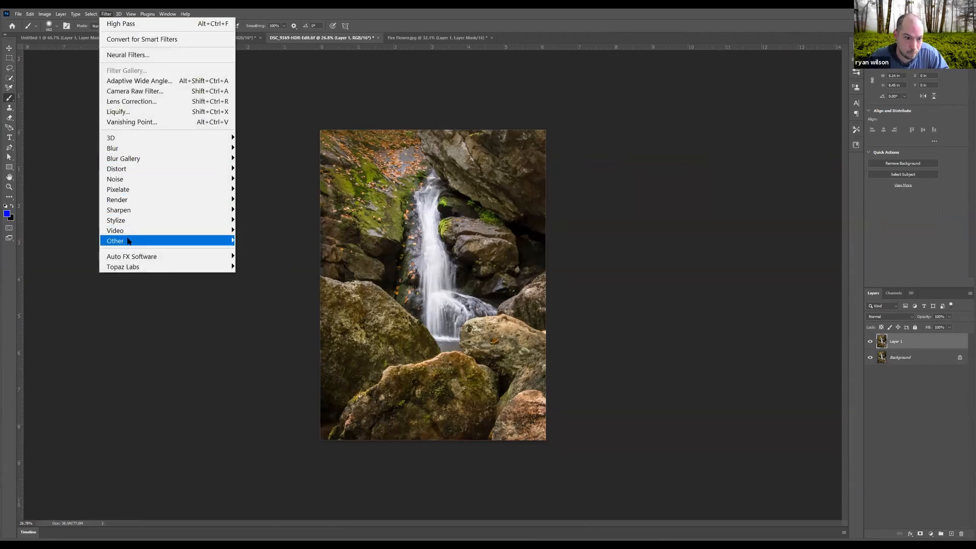
pyautogui.moveTo(214, 241)
pyautogui.click(256, 251)
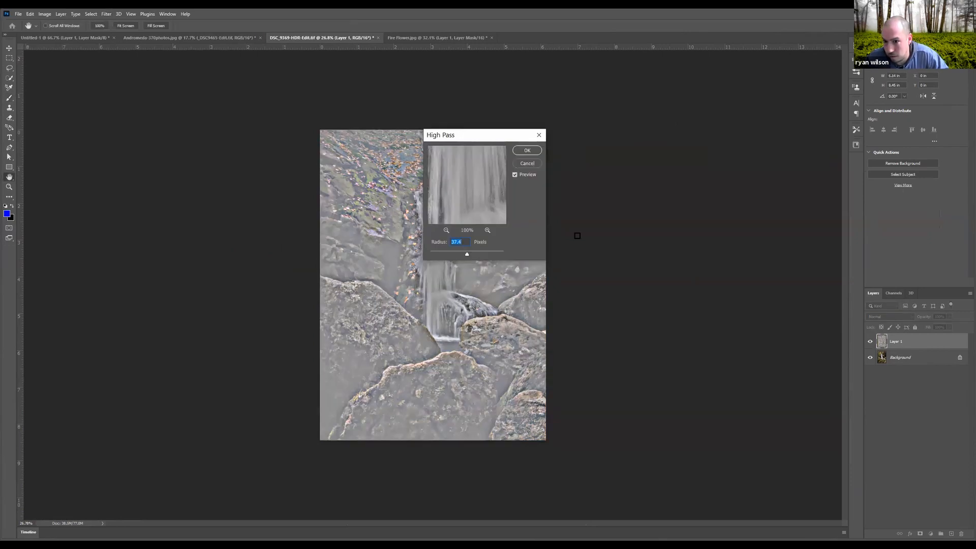
pyautogui.click(519, 151)
pyautogui.click(890, 317)
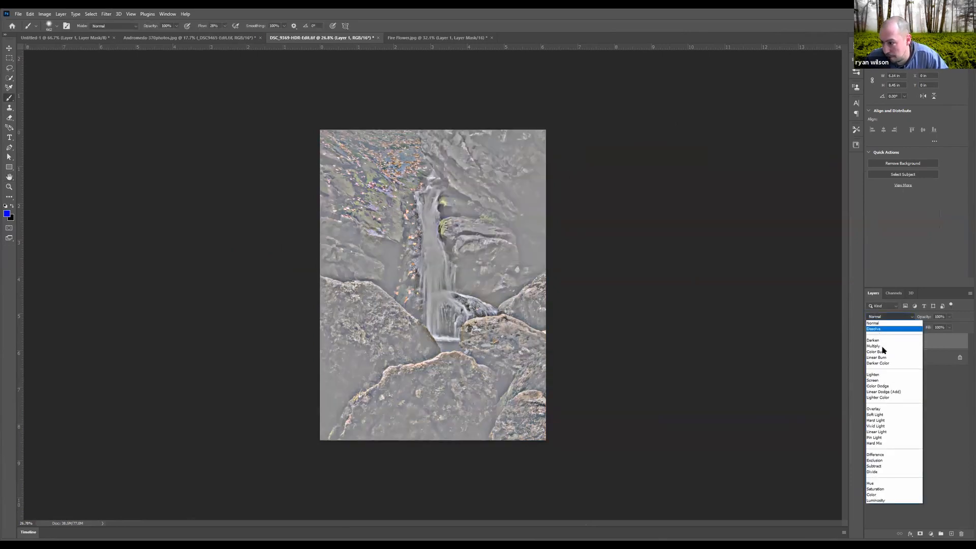
pyautogui.click(885, 409)
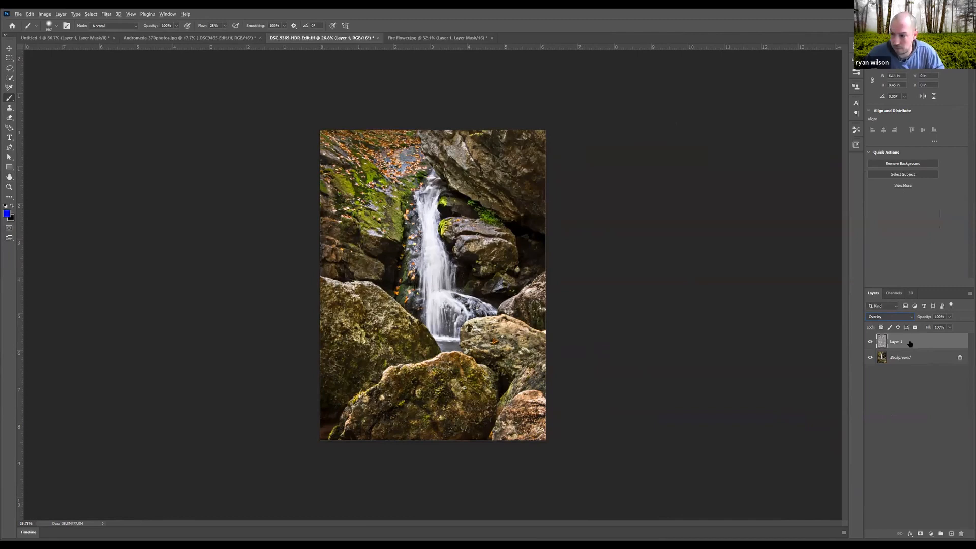
# - Add a white layer mask to the waterfall's high-pass layer and toggle the layer's visibility to compare the sharpening
pyautogui.click(920, 534)
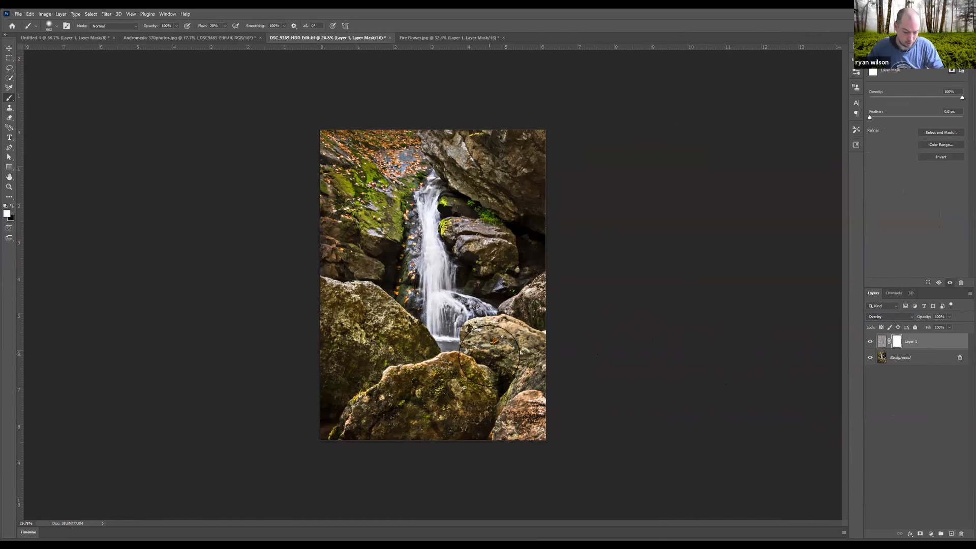
pyautogui.click(869, 343)
pyautogui.click(869, 343)
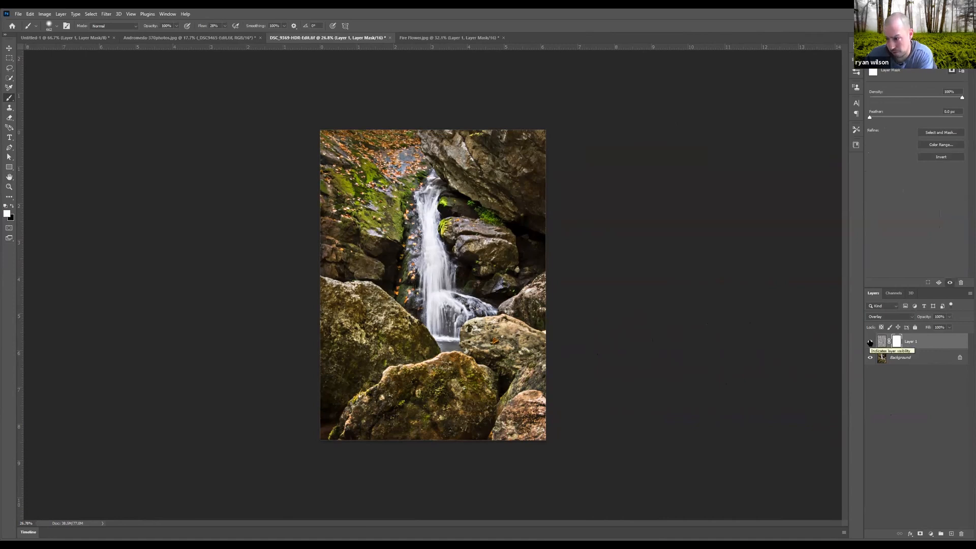
pyautogui.click(869, 343)
pyautogui.click(870, 343)
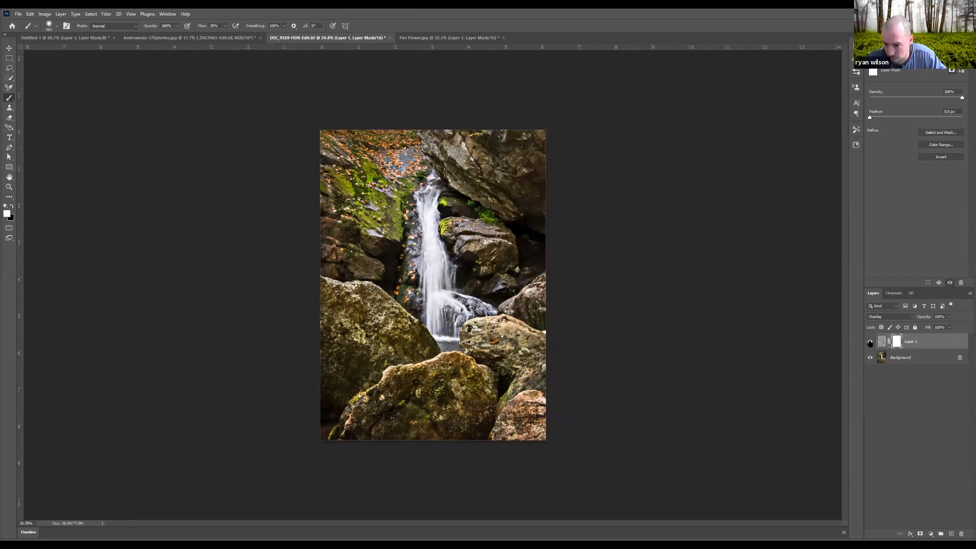
pyautogui.click(870, 341)
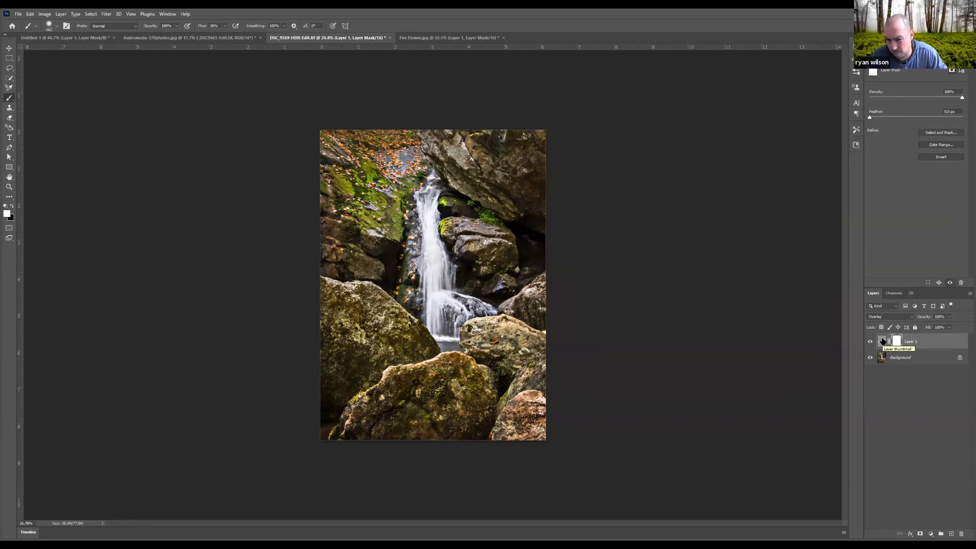
# - Invert the mask to black and, with a larger brush at higher flow, paint white over the rocks around the waterfall
pyautogui.hotkey('ctrl', 'i')
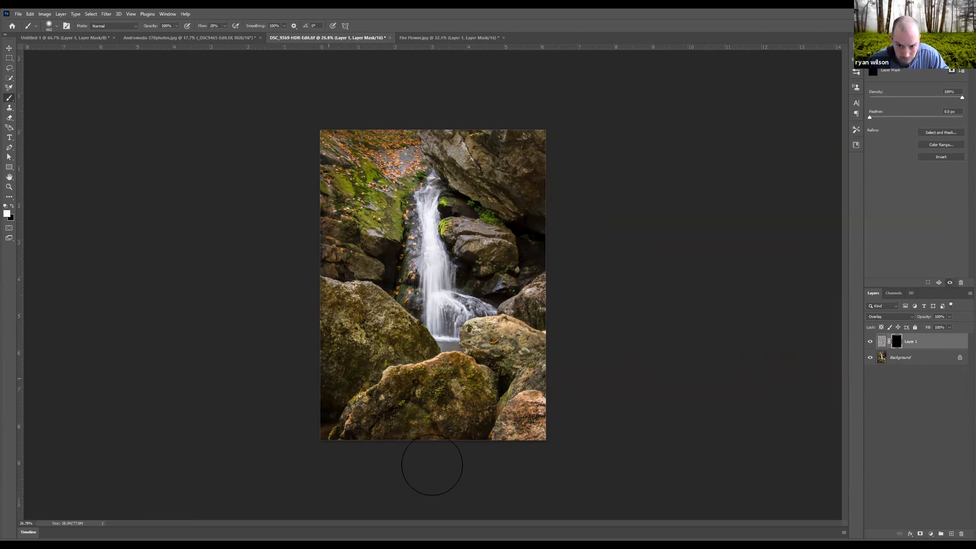
pyautogui.keyDown('alt'); pyautogui.rightClick(349, 248); pyautogui.keyUp('alt')
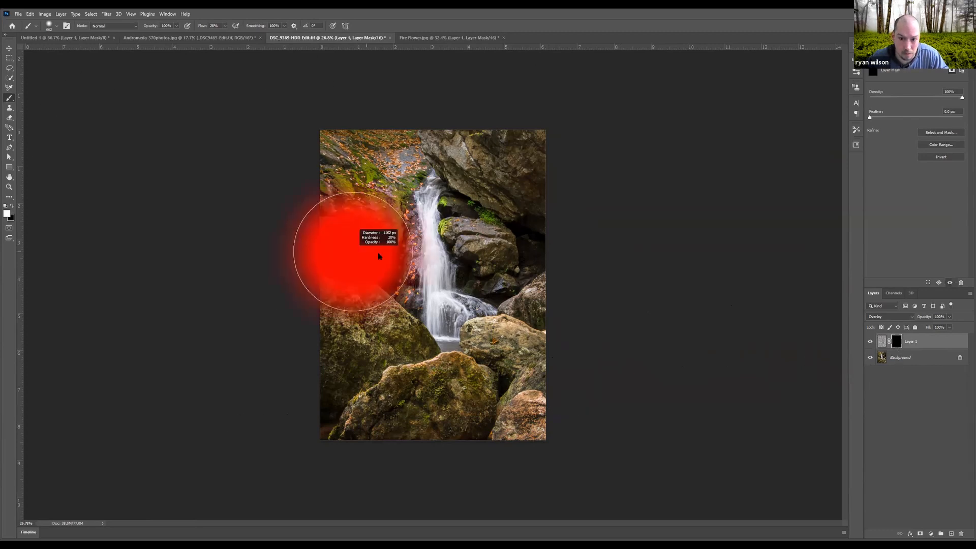
pyautogui.moveTo(208, 30); pyautogui.dragTo(216, 28)
pyautogui.moveTo(348, 176)
pyautogui.mouseDown()
pyautogui.moveTo(357, 365)
pyautogui.moveTo(466, 431)
pyautogui.moveTo(509, 391)
pyautogui.moveTo(547, 266)
pyautogui.moveTo(500, 205)
pyautogui.mouseUp()
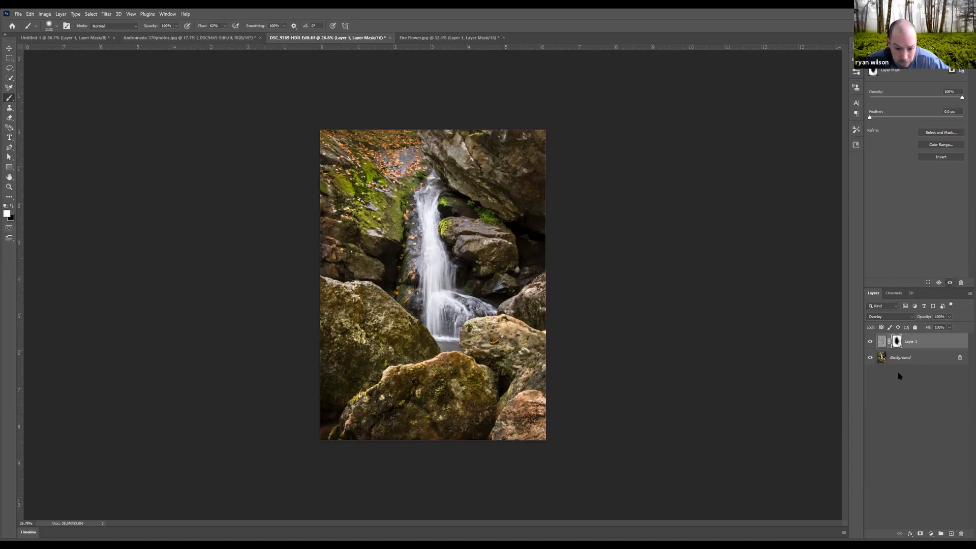
# - Toggle the masked high-pass layer's visibility at full view and close up to compare the rocks and the water
pyautogui.click(869, 342)
pyautogui.click(870, 341)
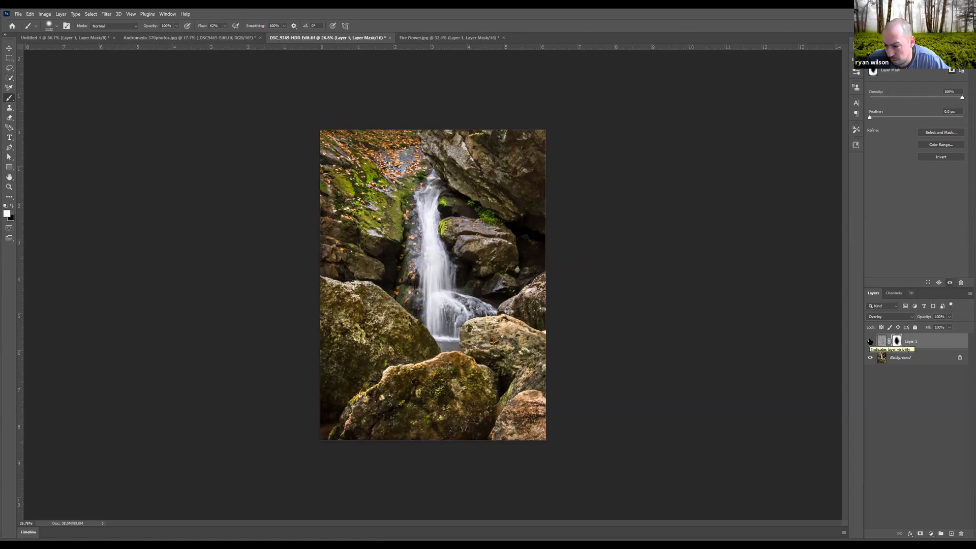
pyautogui.click(870, 342)
pyautogui.click(870, 342)
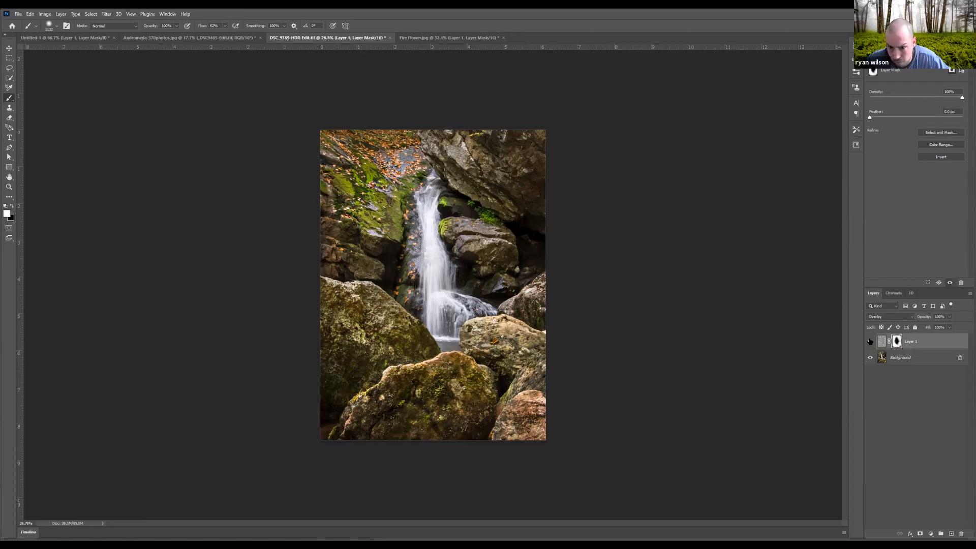
pyautogui.scroll(3, 358, 302)
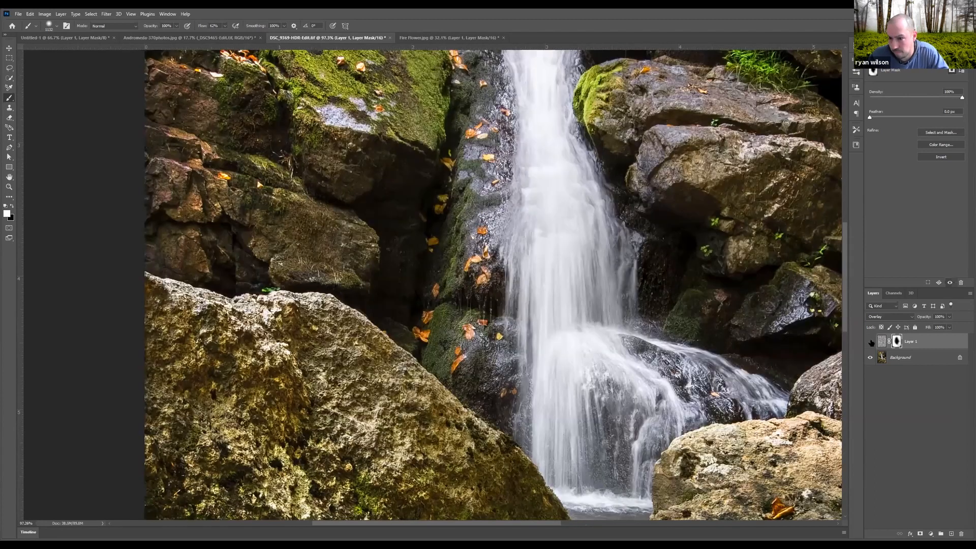
pyautogui.click(869, 342)
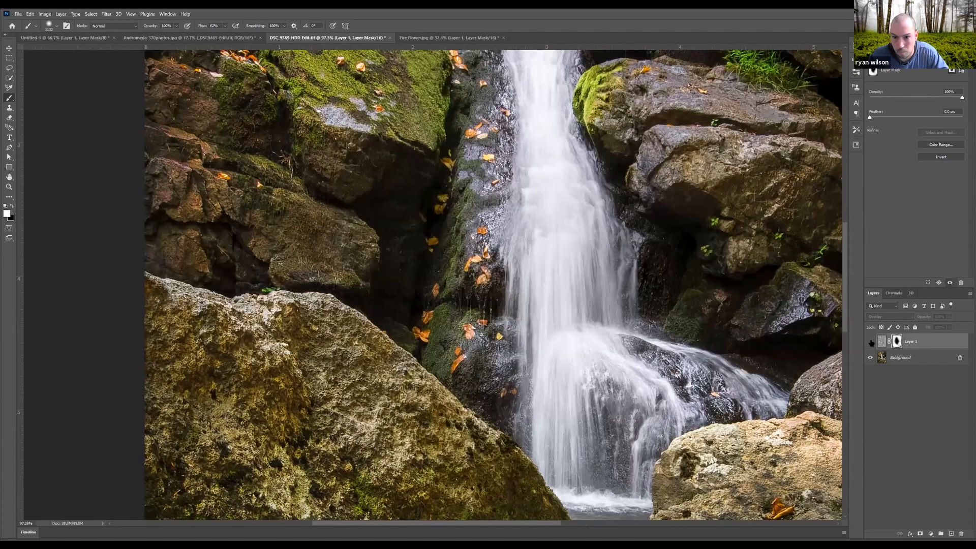
pyautogui.click(870, 341)
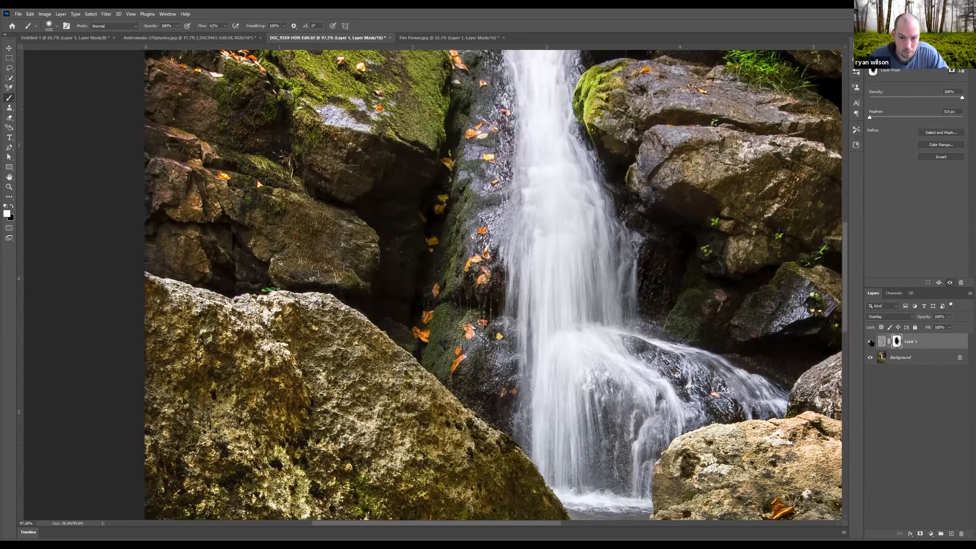
pyautogui.click(870, 342)
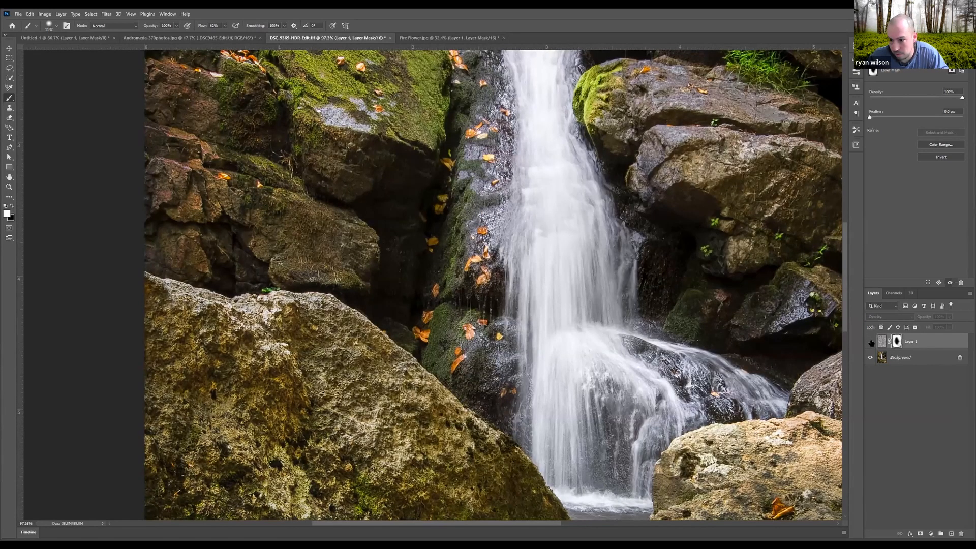
pyautogui.click(869, 342)
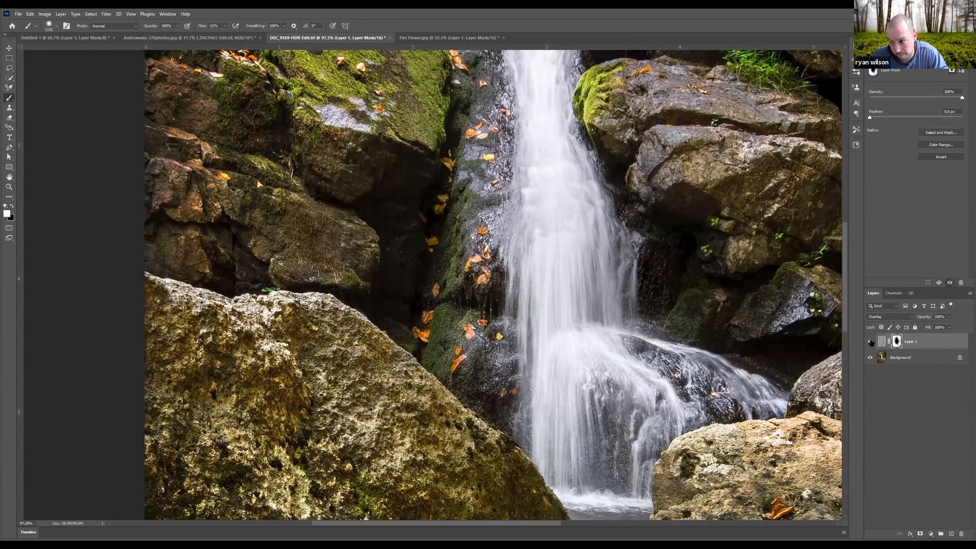
pyautogui.click(869, 342)
pyautogui.click(869, 342)
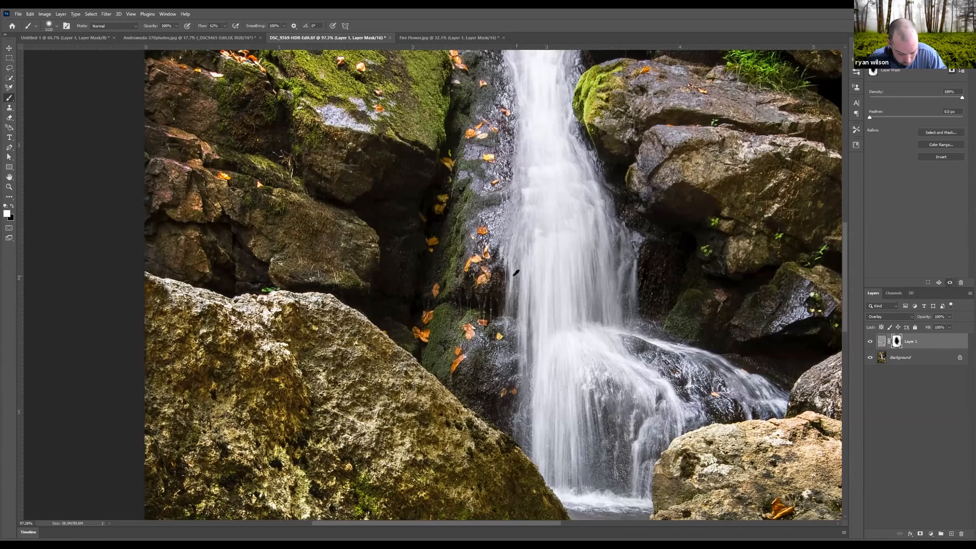
pyautogui.scroll(-5, 516, 273)
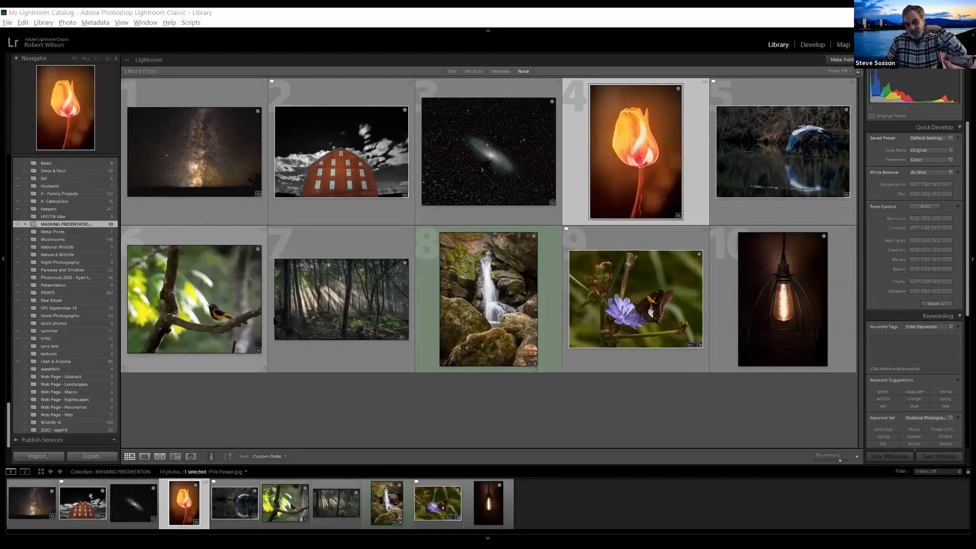
# - In Lightroom Classic, select the photo of the bird on a branch and open it for editing in Adobe Photoshop 2021
pyautogui.click(244, 291)
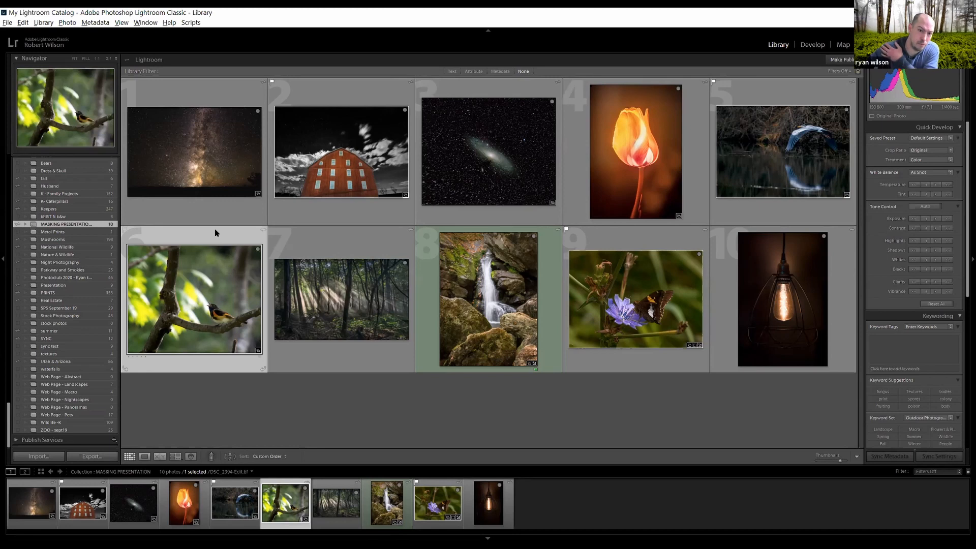
pyautogui.rightClick(213, 290)
pyautogui.moveTo(309, 321)
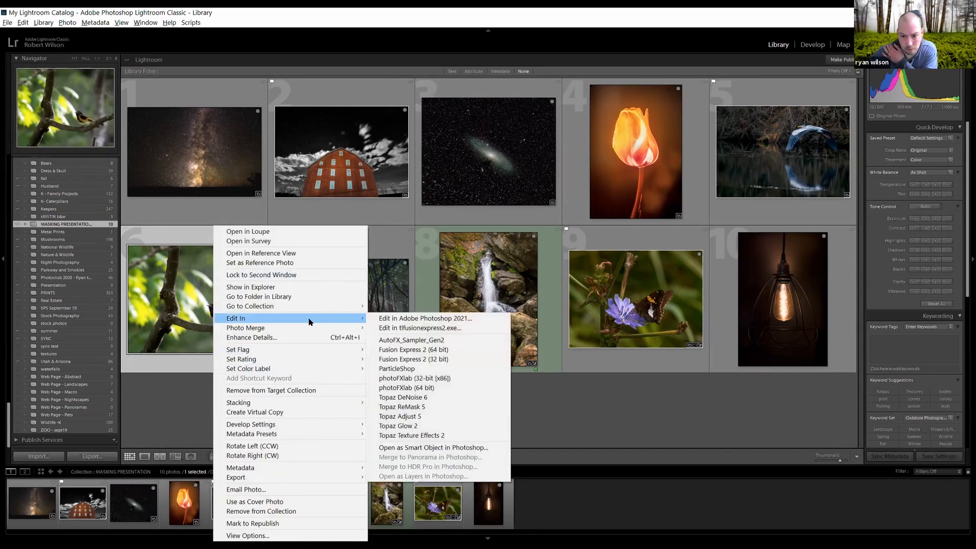
pyautogui.click(452, 320)
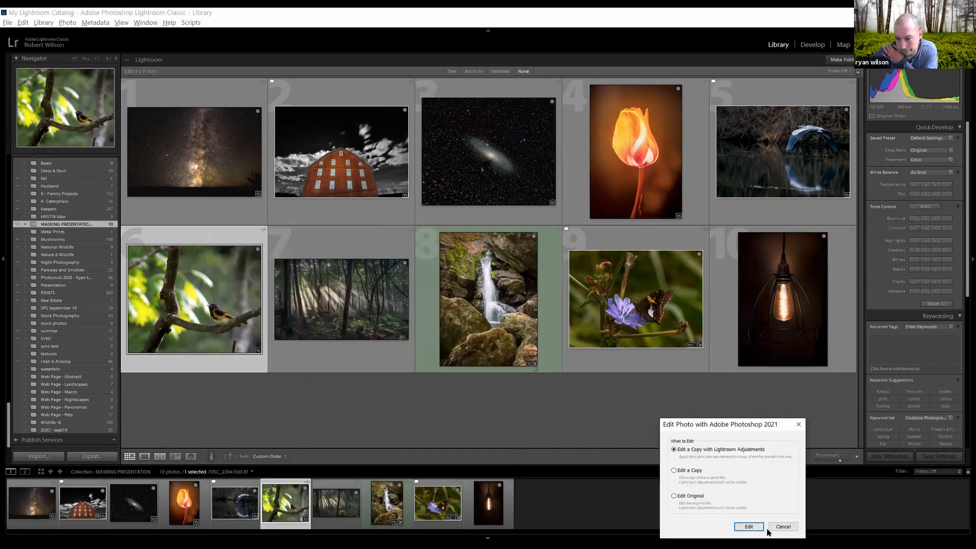
pyautogui.press('Return')
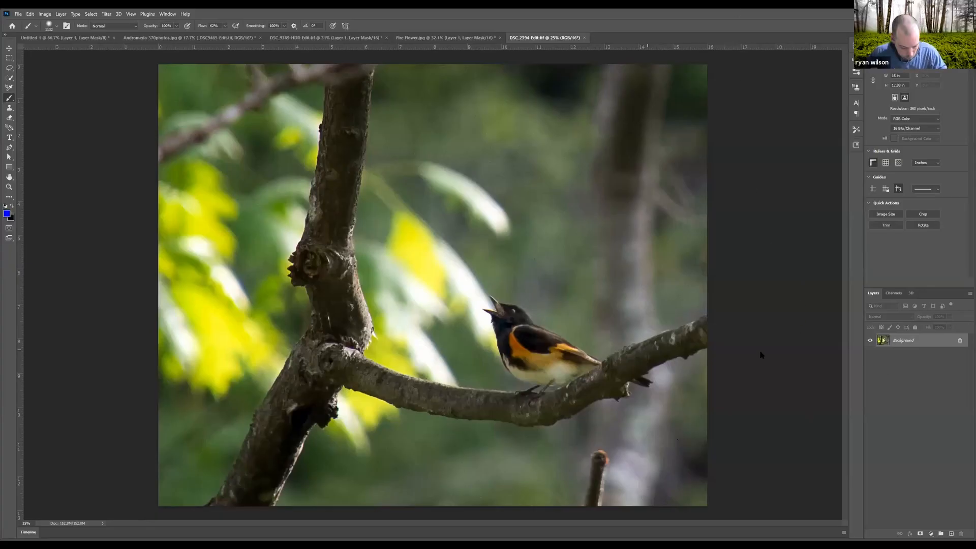
# - Check the grain in the bird photo's background up close and duplicate the Background layer
pyautogui.scroll(8, 557, 229)
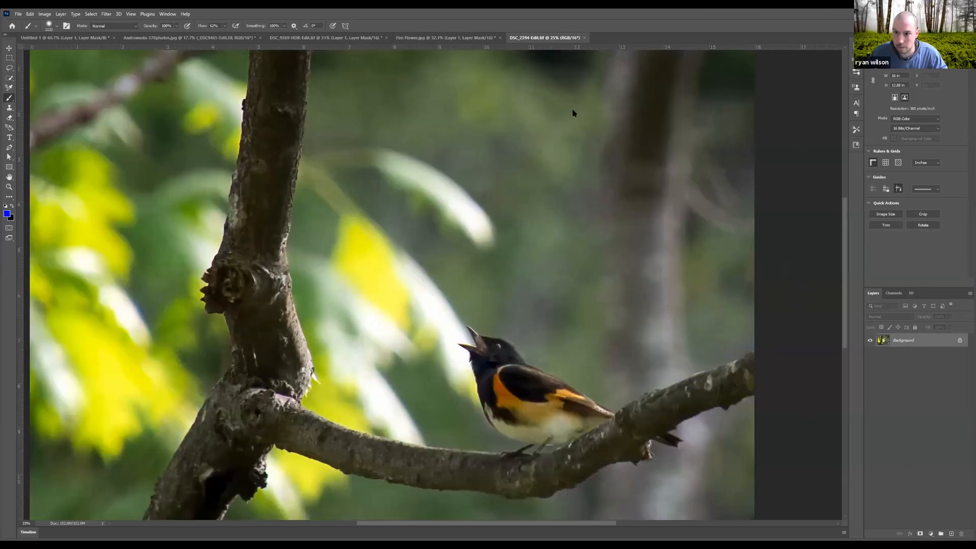
pyautogui.scroll(4, 526, 160)
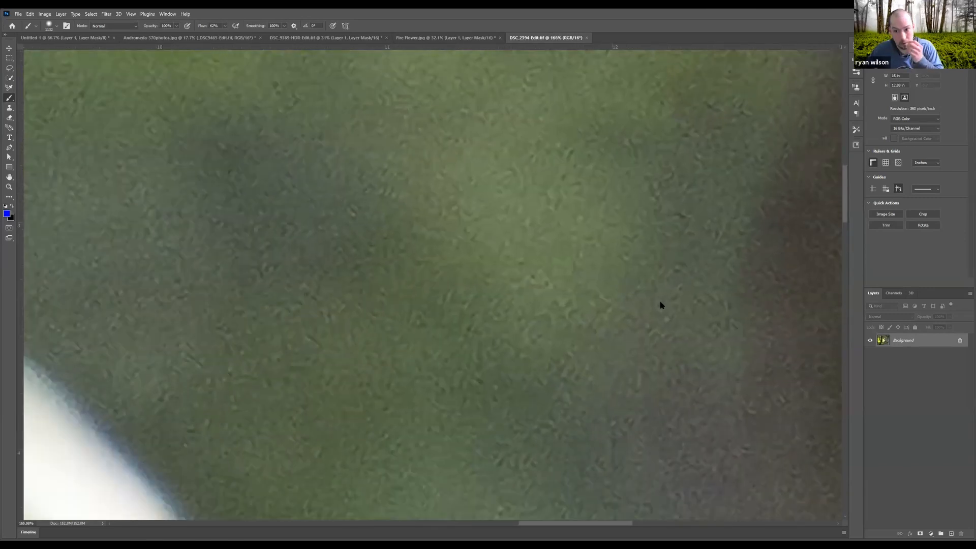
pyautogui.scroll(-3, 529, 289)
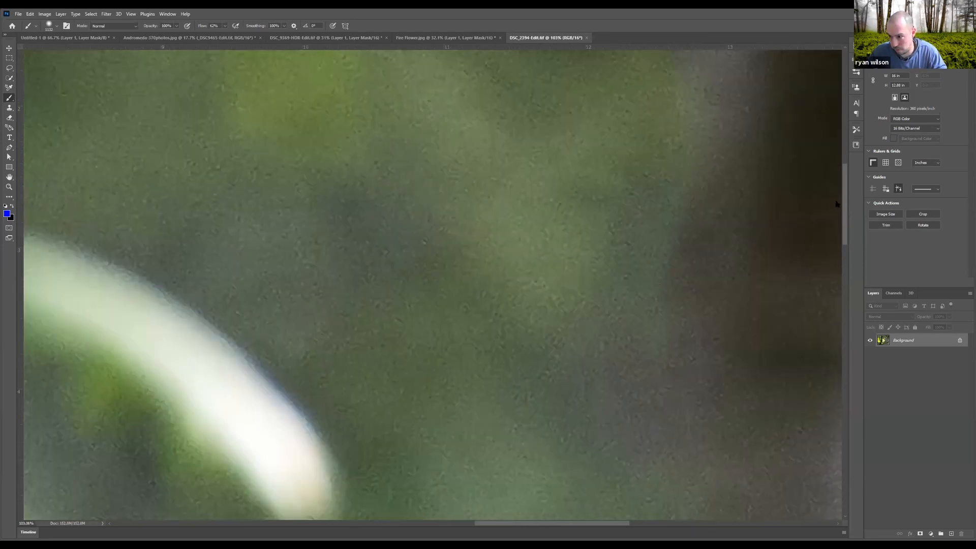
pyautogui.scroll(-8, 486, 206)
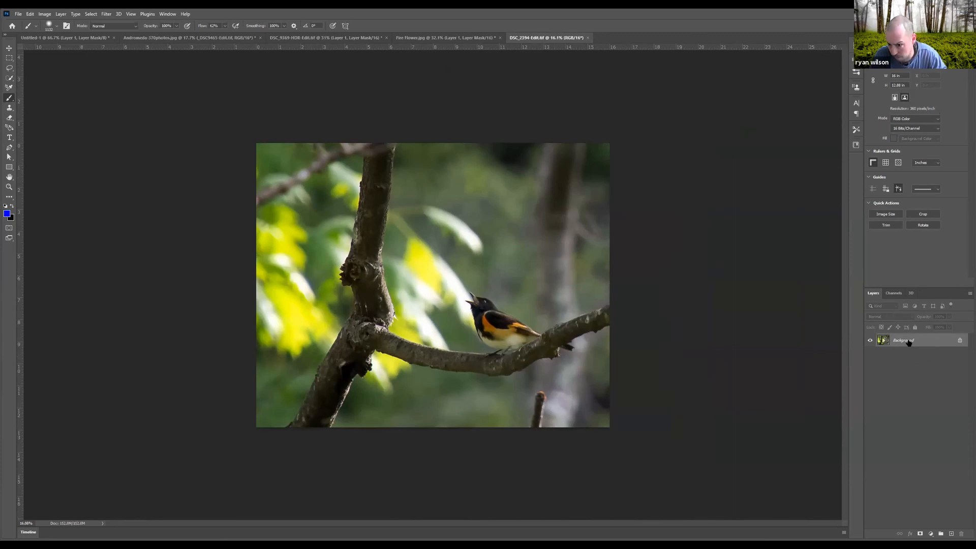
pyautogui.hotkey('ctrl', 'j')
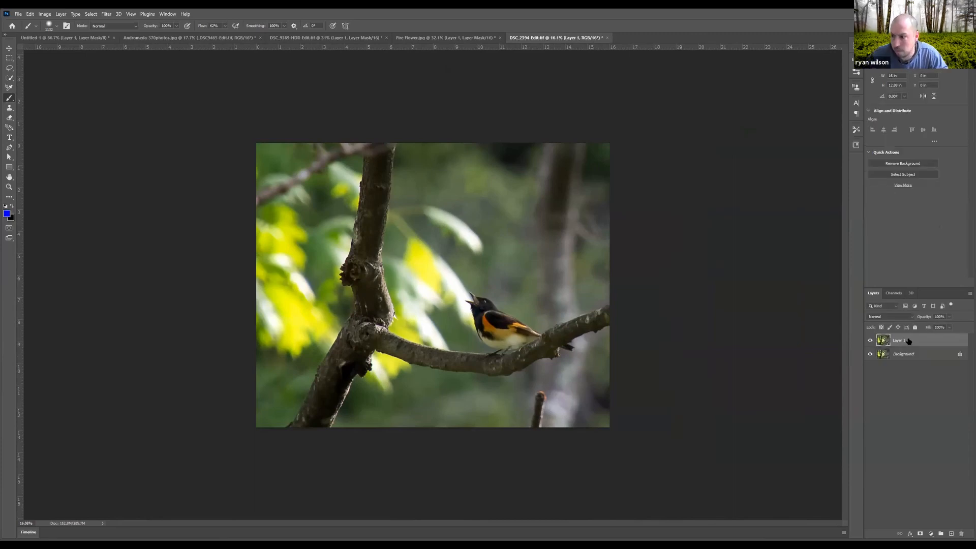
# - Apply a Gaussian Blur with a radius of about 48 pixels to the duplicated bird layer
pyautogui.click(107, 15)
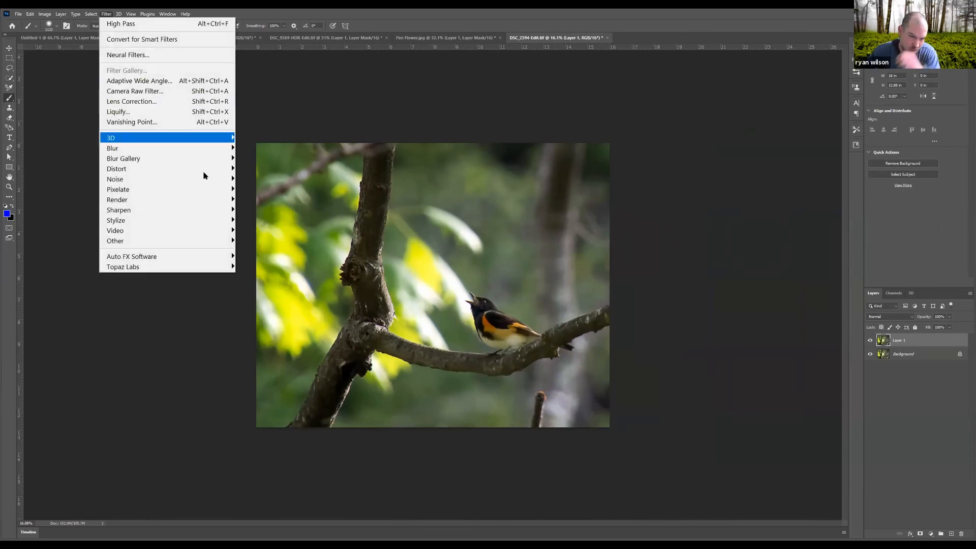
pyautogui.click(107, 14)
pyautogui.click(107, 14)
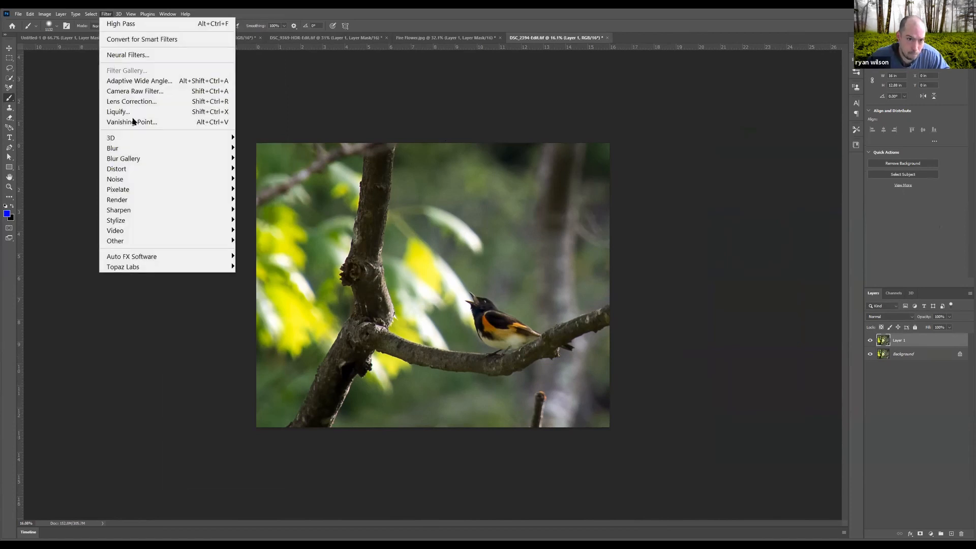
pyautogui.moveTo(128, 151)
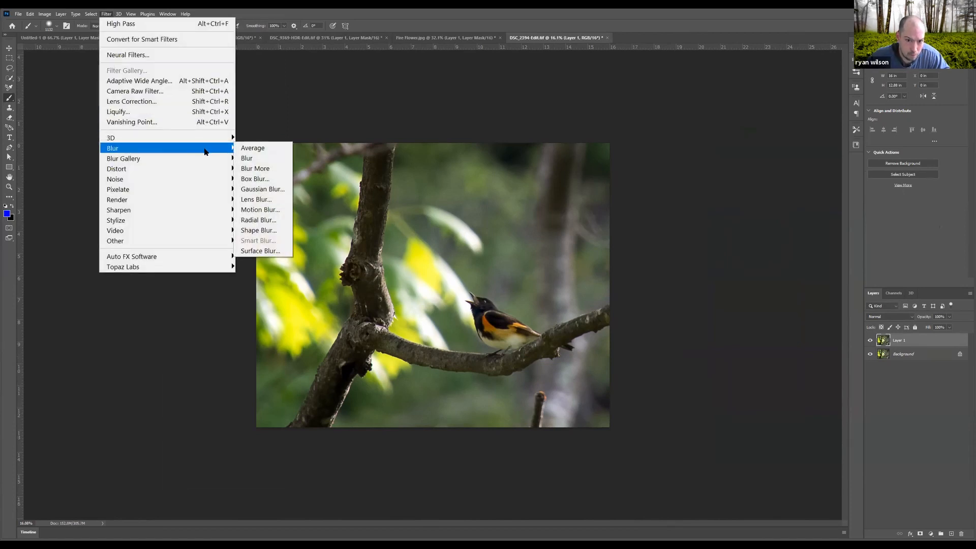
pyautogui.click(263, 189)
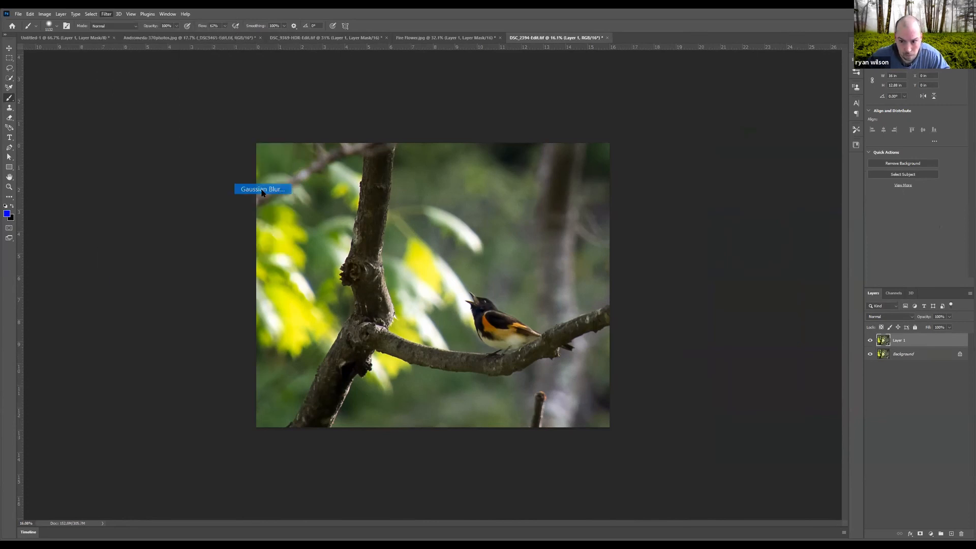
pyautogui.click(728, 363)
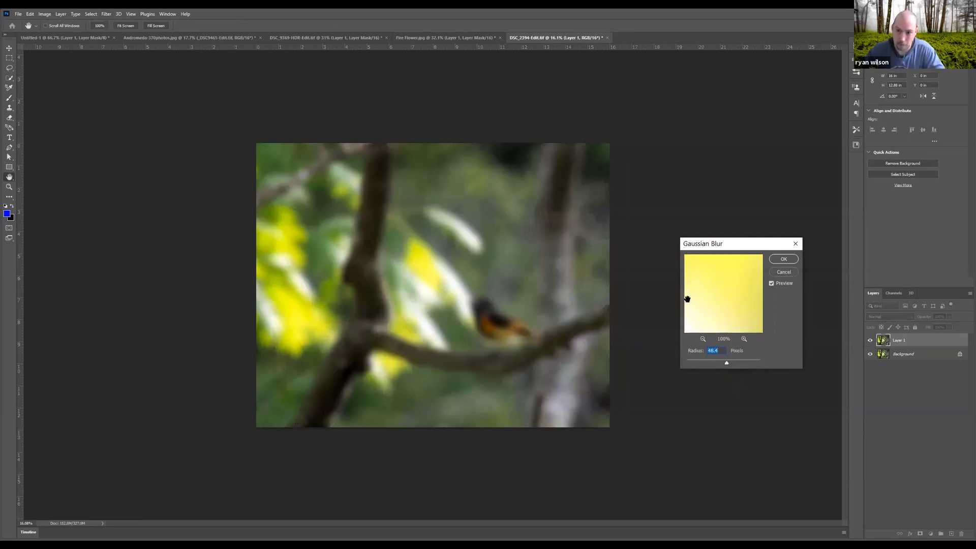
pyautogui.click(784, 259)
pyautogui.press('b')
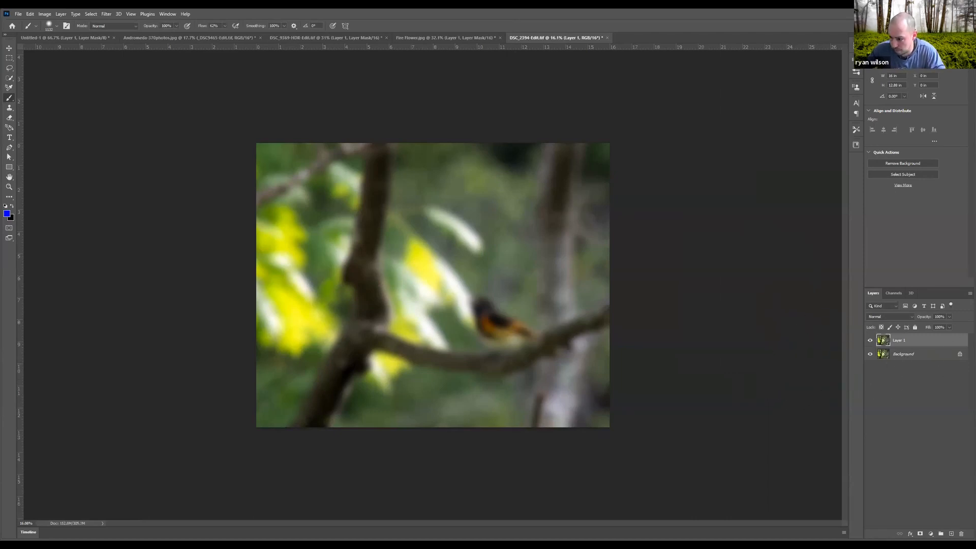
# - Compare the blur by toggling the layer's visibility, and give the blurred layer a layer mask inverted to black
pyautogui.click(870, 340)
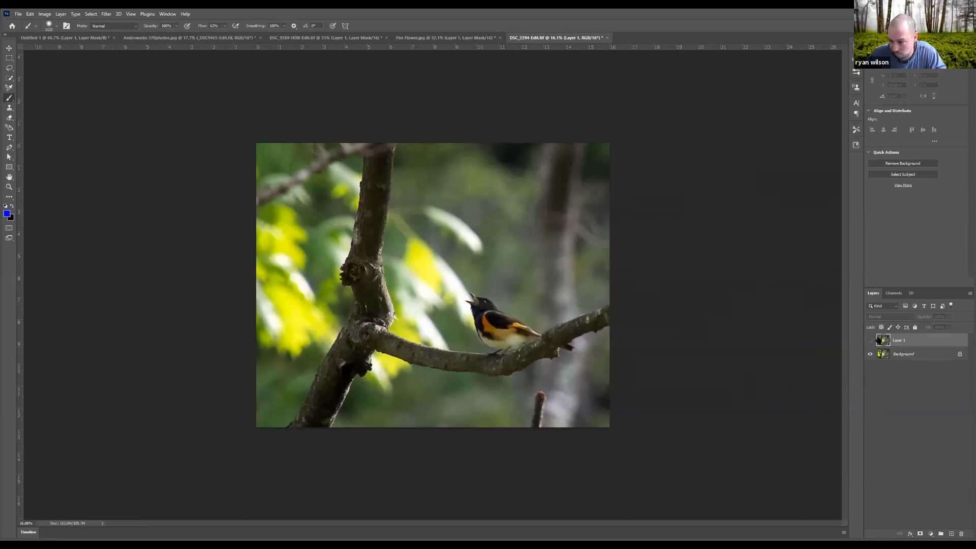
pyautogui.click(869, 341)
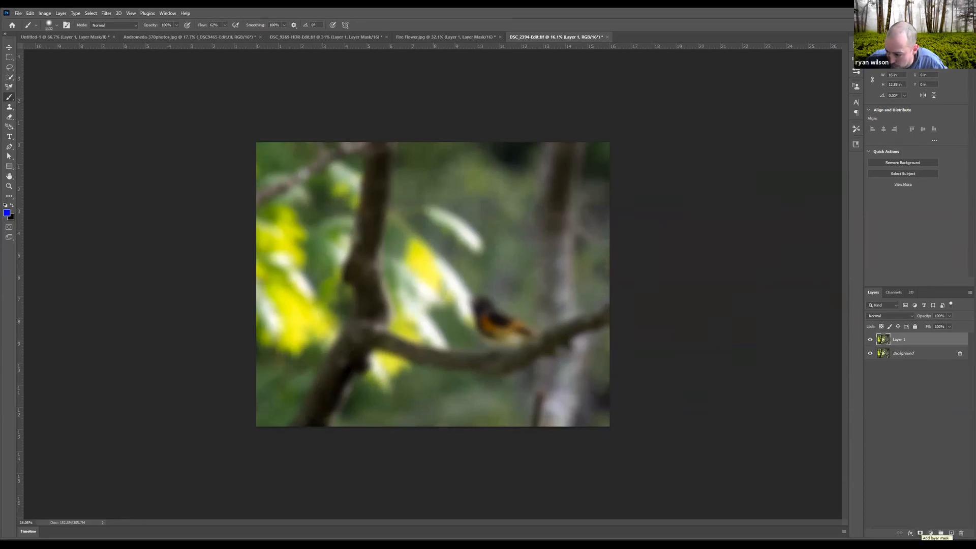
pyautogui.click(920, 532)
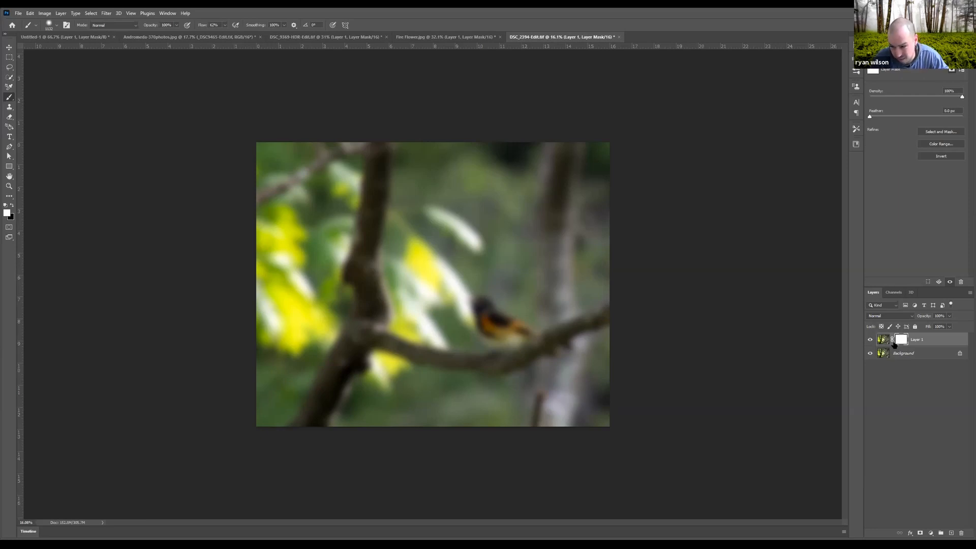
pyautogui.hotkey('ctrl', 'i')
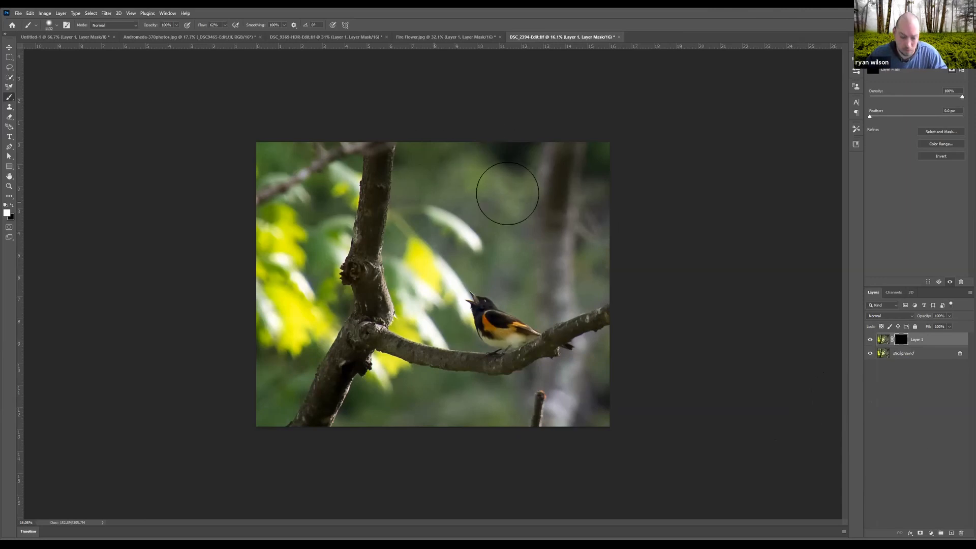
# - Paint white on the blurred layer's mask over the background around the tree trunk, branch and bird, reducing the brush size
pyautogui.scroll(1, 445, 126)
pyautogui.scroll(12, 445, 127)
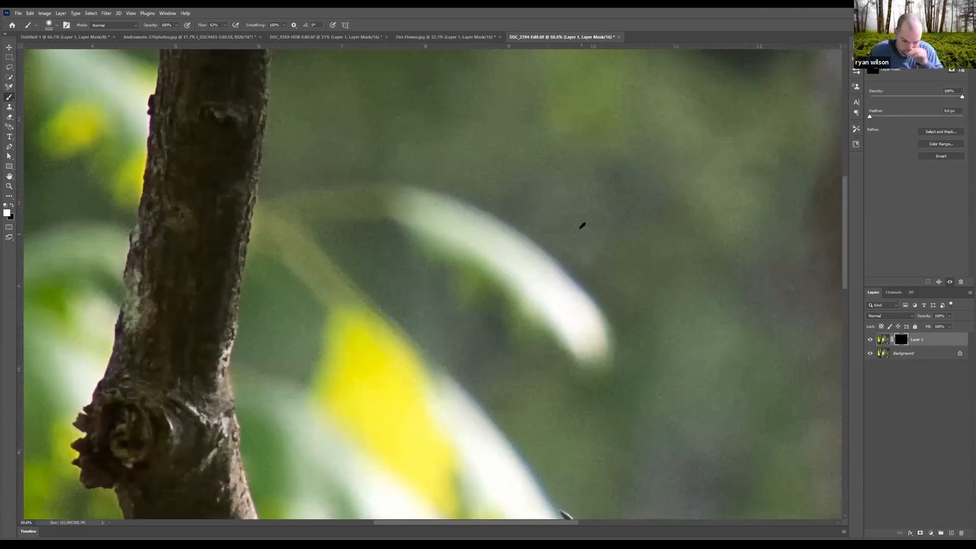
pyautogui.scroll(-8, 552, 224)
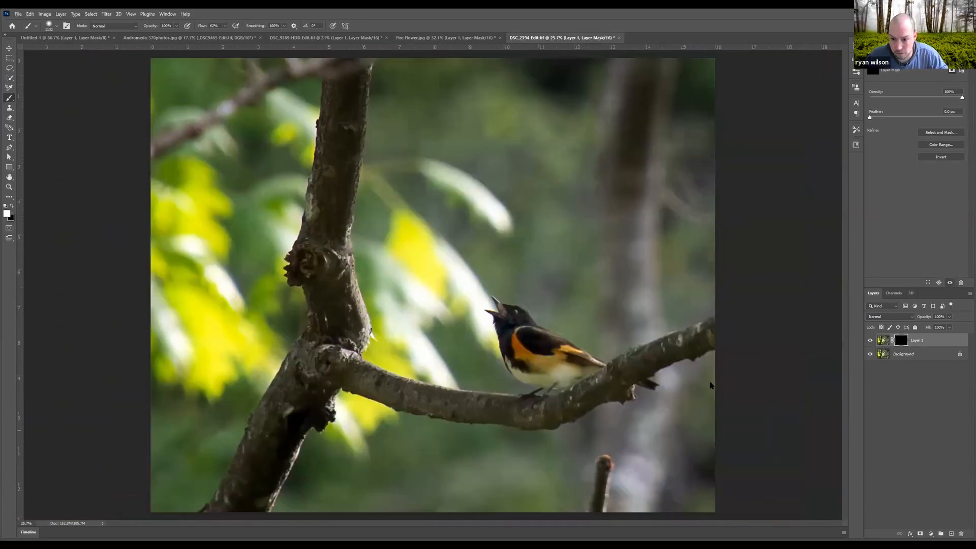
pyautogui.click(882, 340)
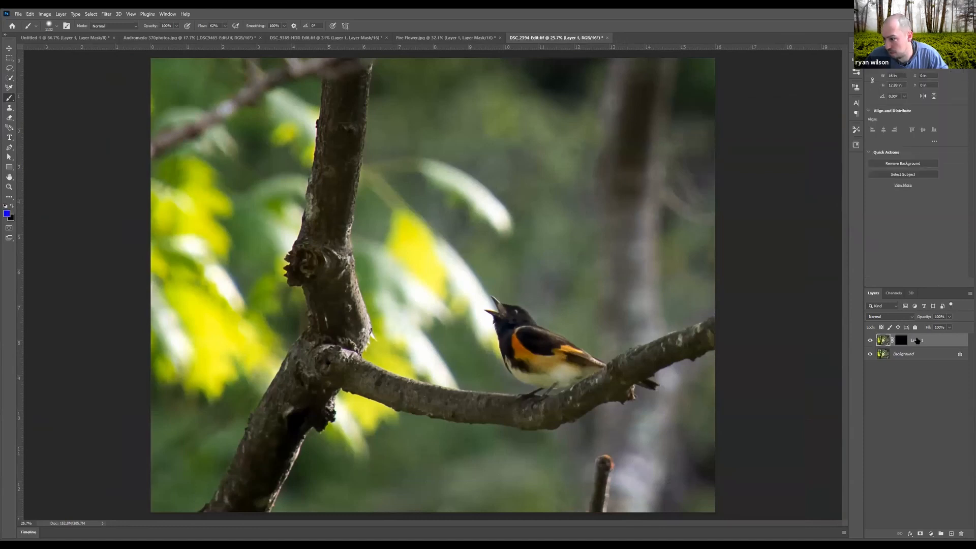
pyautogui.click(900, 342)
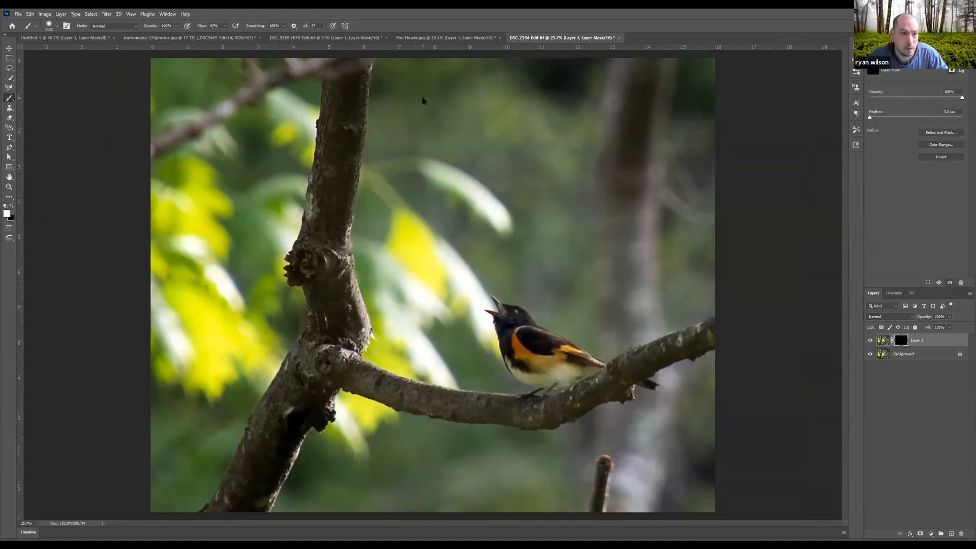
pyautogui.moveTo(652, 138)
pyautogui.mouseDown()
pyautogui.moveTo(580, 166)
pyautogui.moveTo(423, 171)
pyautogui.mouseUp()
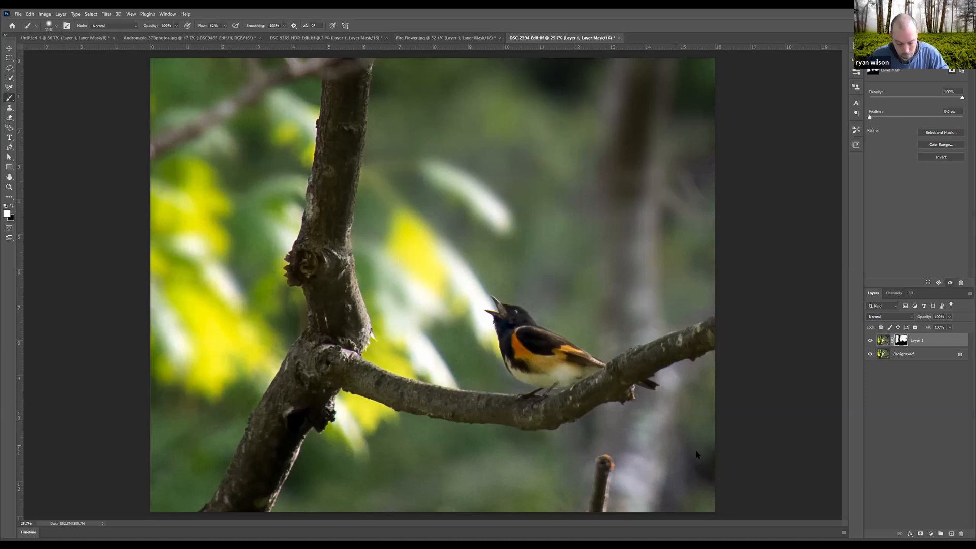
pyautogui.hotkey('ctrl', '-')
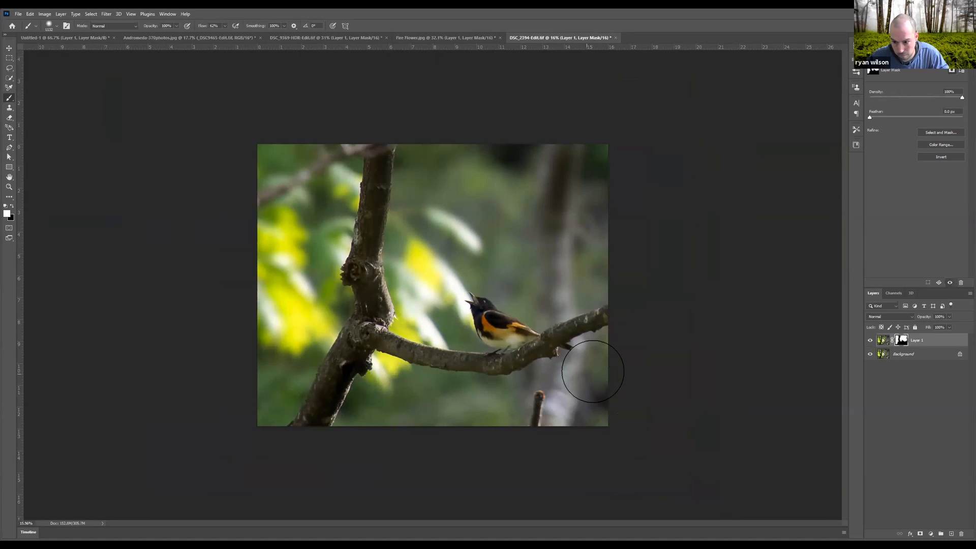
pyautogui.keyDown('alt'); pyautogui.moveTo(558, 378); pyautogui.dragTo(552, 382); pyautogui.keyUp('alt')
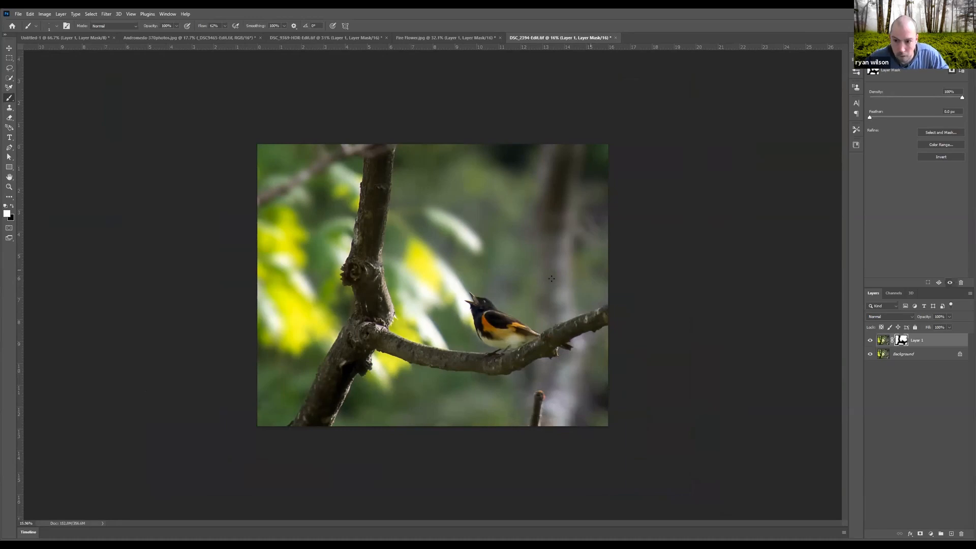
# - Toggle the masked blur layer's visibility close up to compare the grain in the green background
pyautogui.scroll(8, 621, 149)
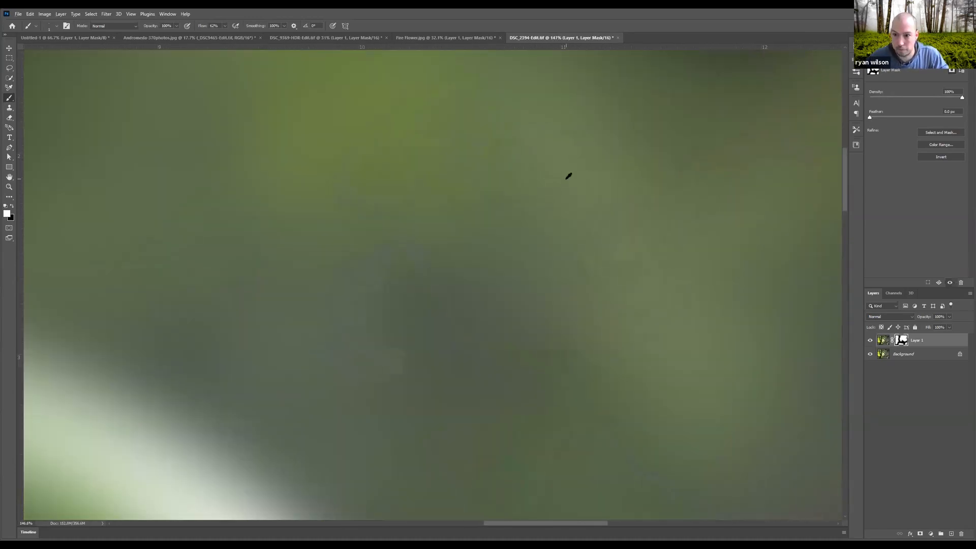
pyautogui.scroll(-1, 523, 185)
pyautogui.scroll(2, 430, 231)
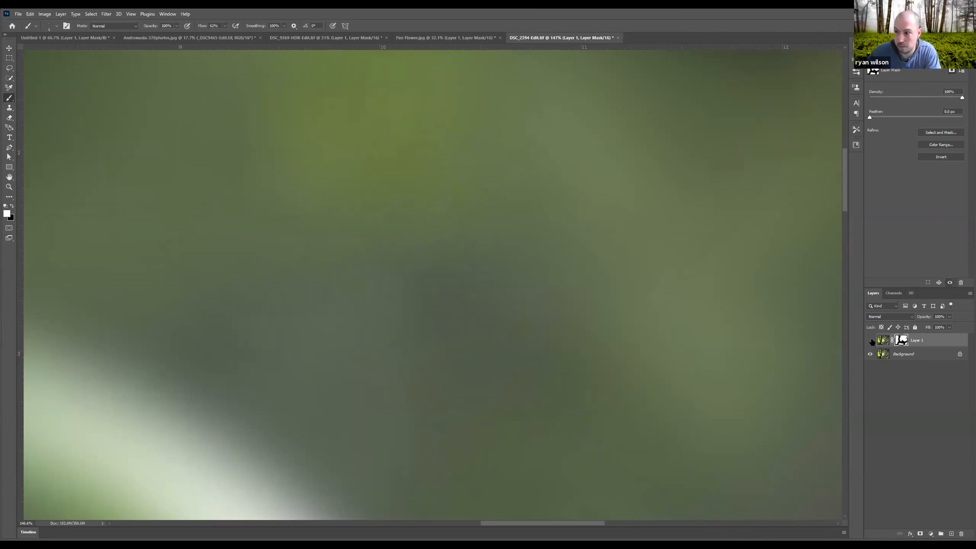
pyautogui.click(869, 340)
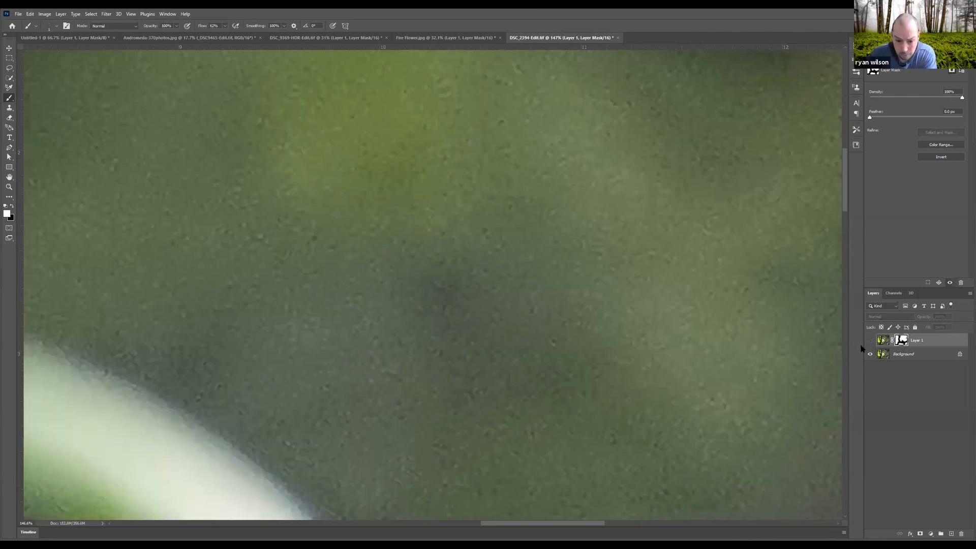
pyautogui.click(870, 340)
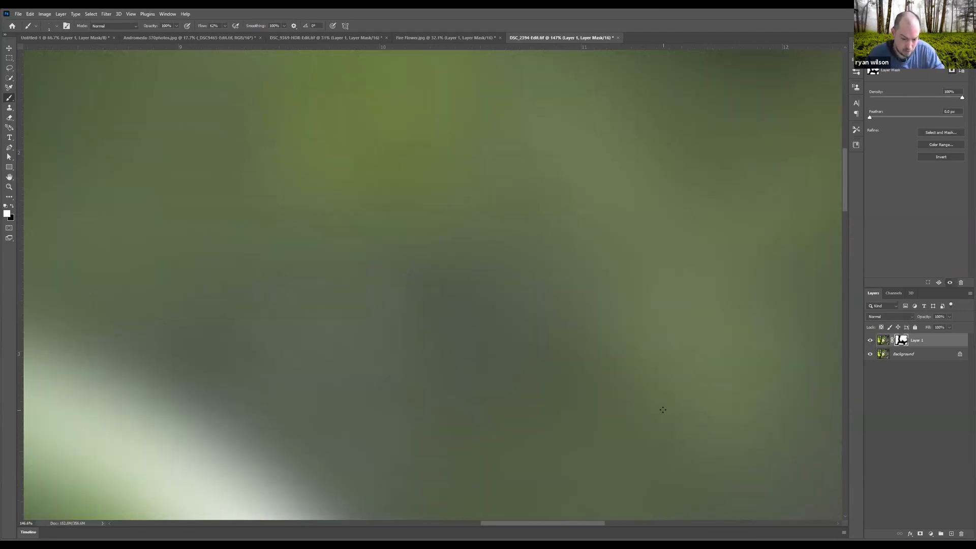
pyautogui.scroll(-10, 457, 322)
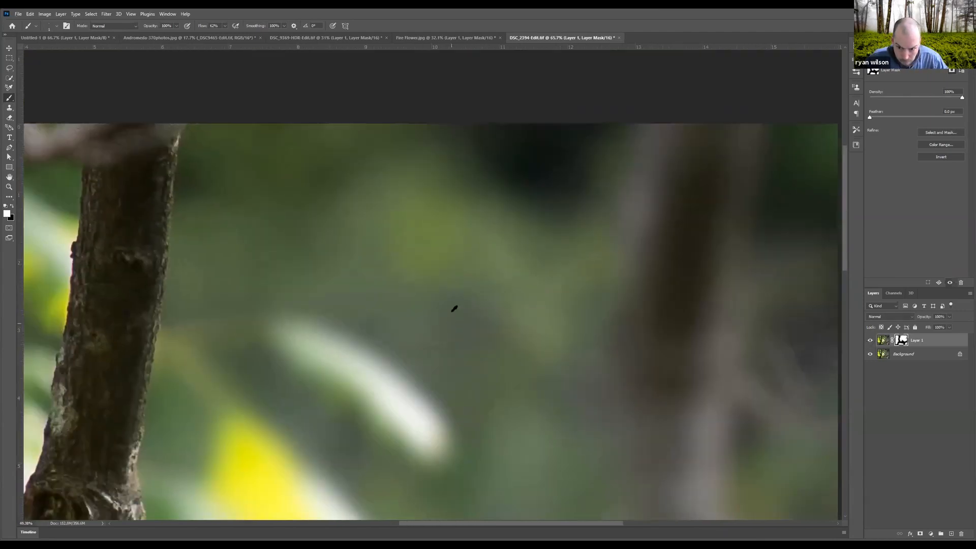
pyautogui.scroll(3, 472, 300)
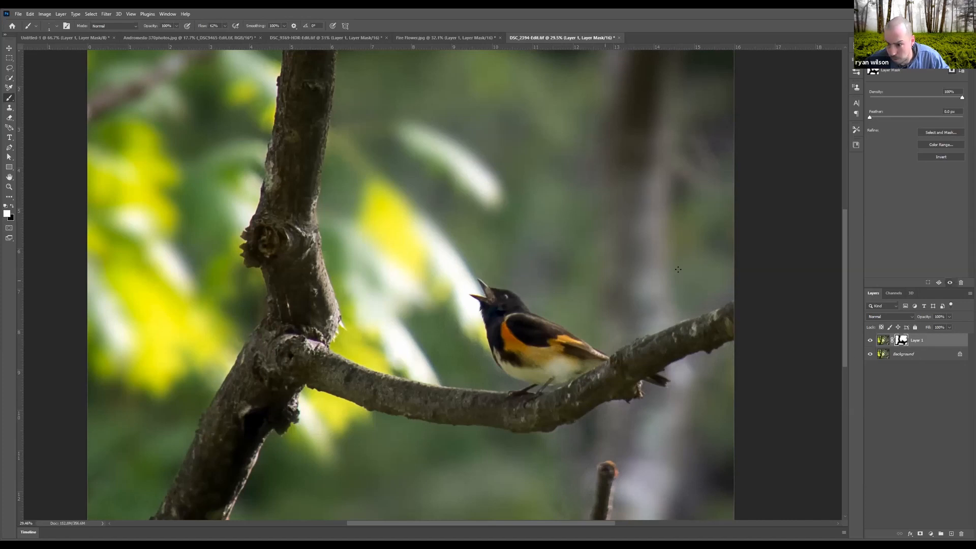
# - Resize the brush and paint white on the mask over the grainy green area between the bird's breast, leaf and branch
pyautogui.scroll(6, 540, 307)
pyautogui.moveTo(600, 379); pyautogui.dragTo(607, 131)
pyautogui.moveTo(352, 211); pyautogui.dragTo(342, 269)
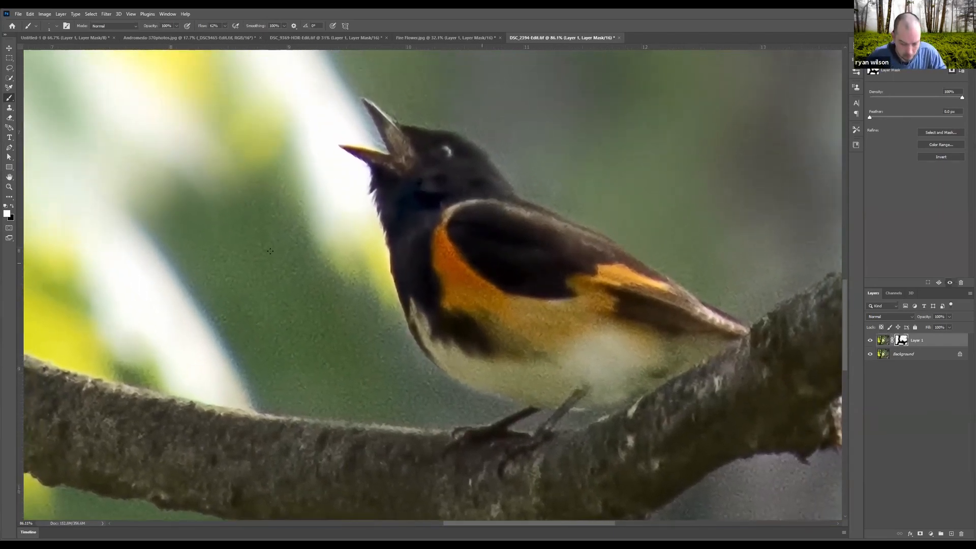
pyautogui.keyDown('alt'); pyautogui.rightClick(187, 260); pyautogui.keyUp('alt')
pyautogui.moveTo(165, 200)
pyautogui.mouseDown()
pyautogui.moveTo(368, 316)
pyautogui.moveTo(365, 284)
pyautogui.moveTo(368, 323)
pyautogui.moveTo(399, 368)
pyautogui.moveTo(380, 349)
pyautogui.moveTo(418, 397)
pyautogui.moveTo(449, 404)
pyautogui.moveTo(341, 372)
pyautogui.moveTo(397, 382)
pyautogui.moveTo(337, 365)
pyautogui.moveTo(321, 330)
pyautogui.moveTo(270, 338)
pyautogui.moveTo(188, 313)
pyautogui.moveTo(119, 319)
pyautogui.moveTo(125, 283)
pyautogui.moveTo(71, 258)
pyautogui.moveTo(60, 281)
pyautogui.moveTo(220, 373)
pyautogui.moveTo(433, 399)
pyautogui.moveTo(251, 369)
pyautogui.moveTo(279, 347)
pyautogui.mouseUp()
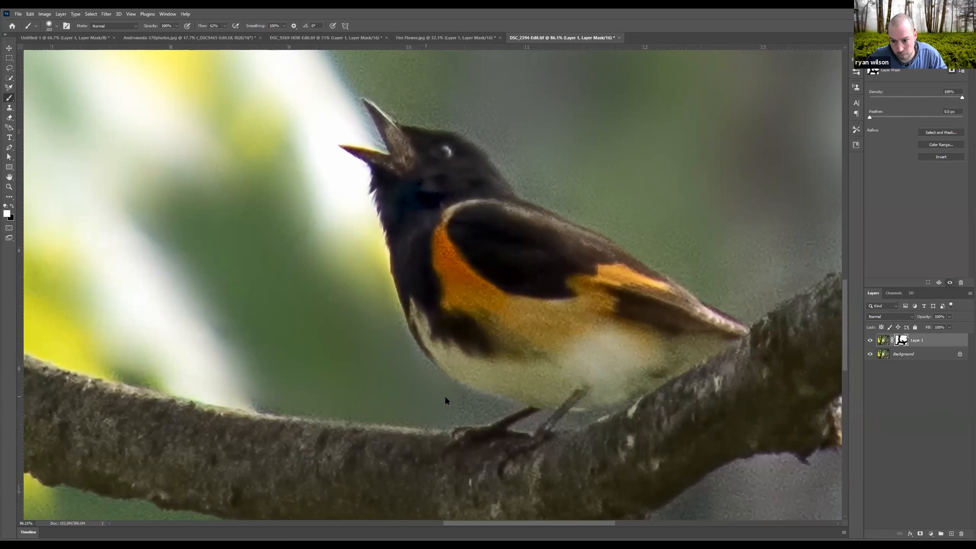
# - Adjust the brush size and paint white on the mask closely along the bird's breast, head and back
pyautogui.keyDown('alt'); pyautogui.rightClick(457, 399); pyautogui.keyUp('alt')
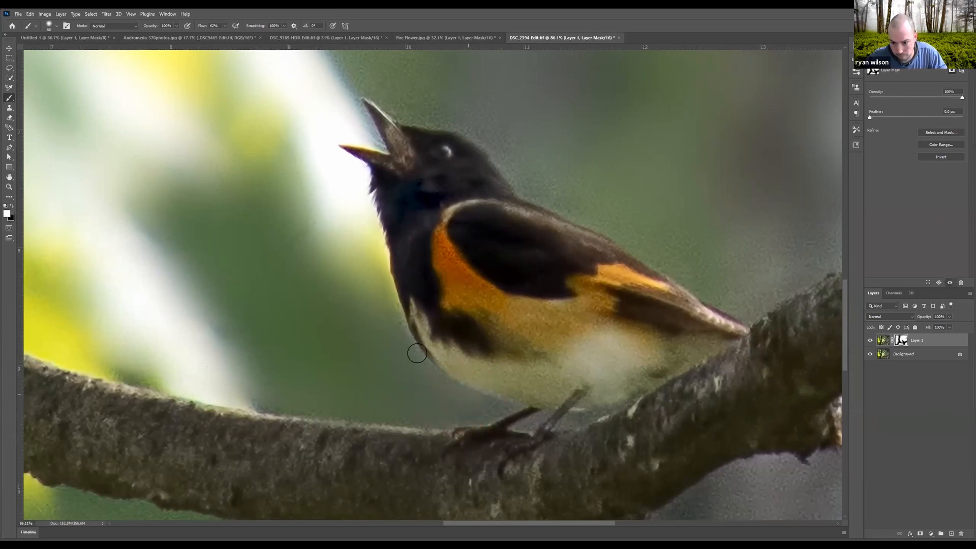
pyautogui.keyDown('alt'); pyautogui.rightClick(527, 137); pyautogui.keyUp('alt')
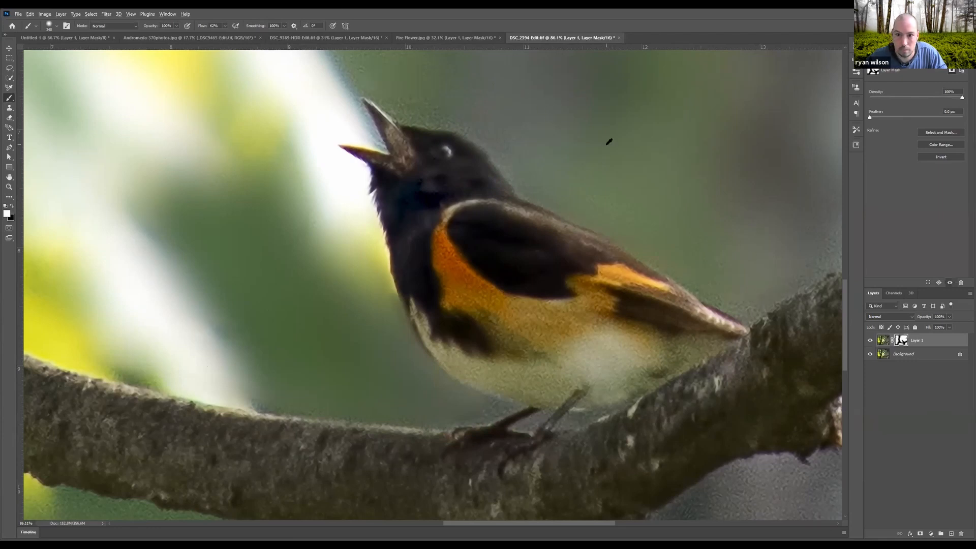
pyautogui.scroll(1, 604, 147)
pyautogui.scroll(-3, 495, 194)
pyautogui.scroll(3, 477, 204)
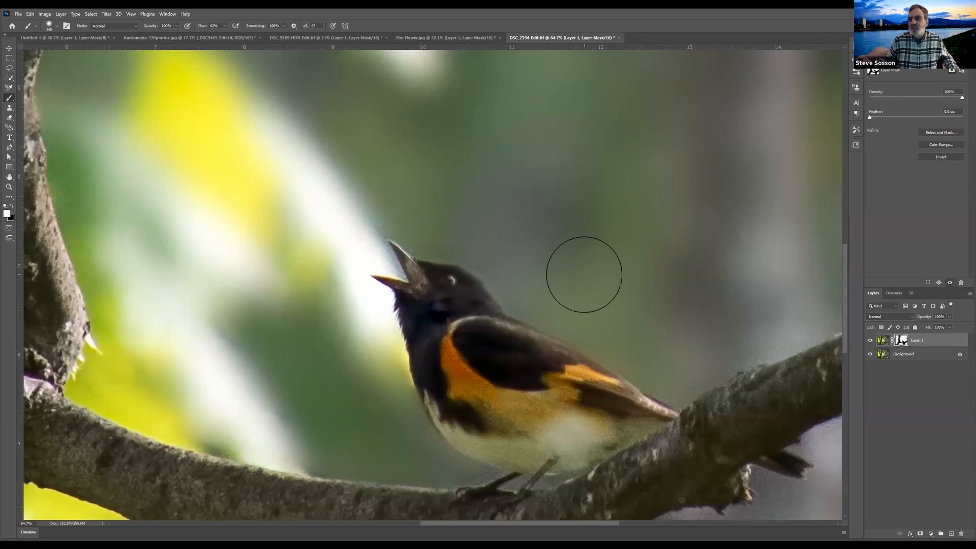
pyautogui.scroll(-1, 478, 269)
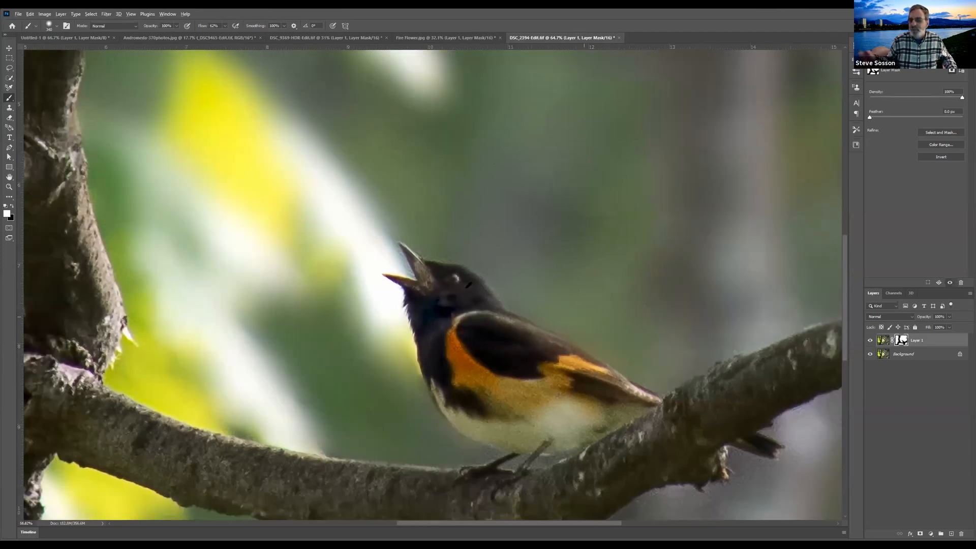
pyautogui.scroll(-5, 544, 330)
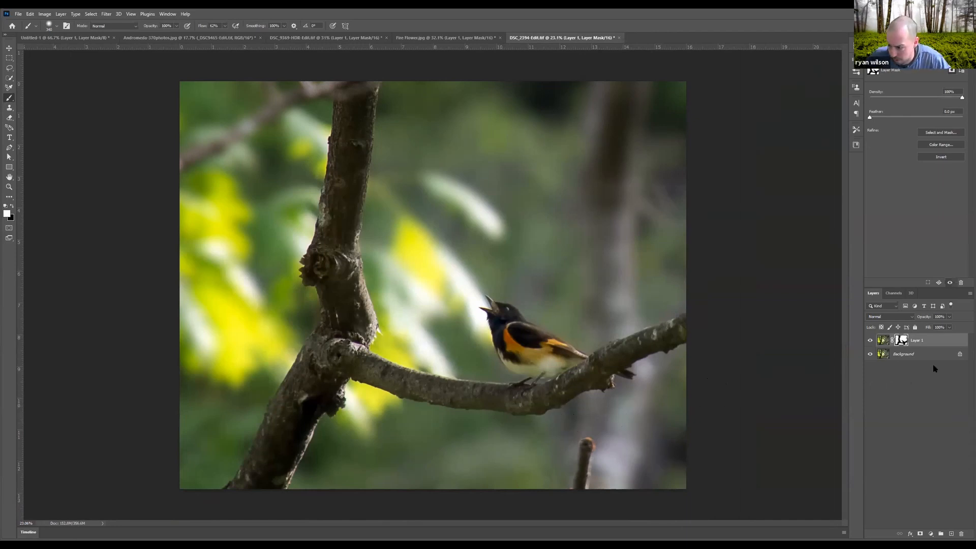
# - Delete the blurred layer's mask without applying it and hide the blurred layer
pyautogui.moveTo(901, 340); pyautogui.dragTo(963, 535)
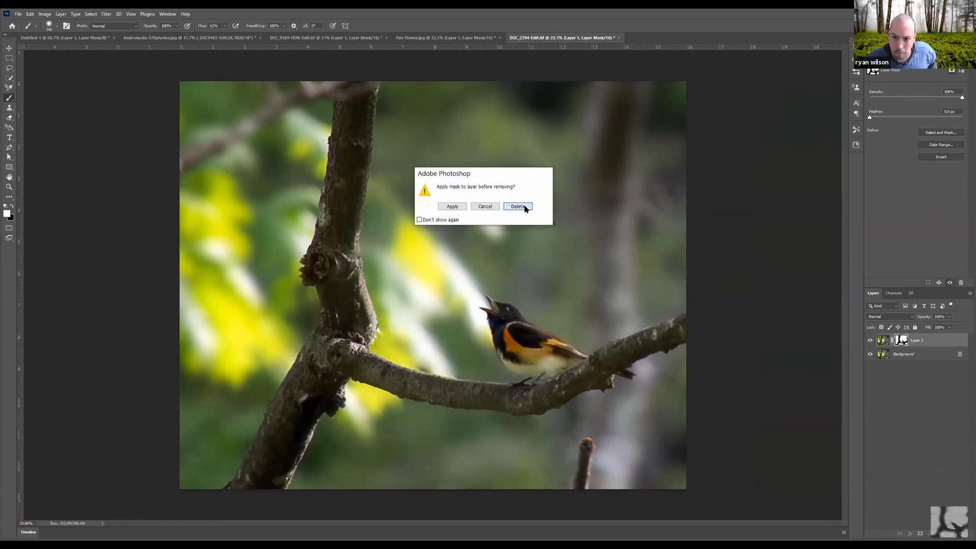
pyautogui.click(521, 205)
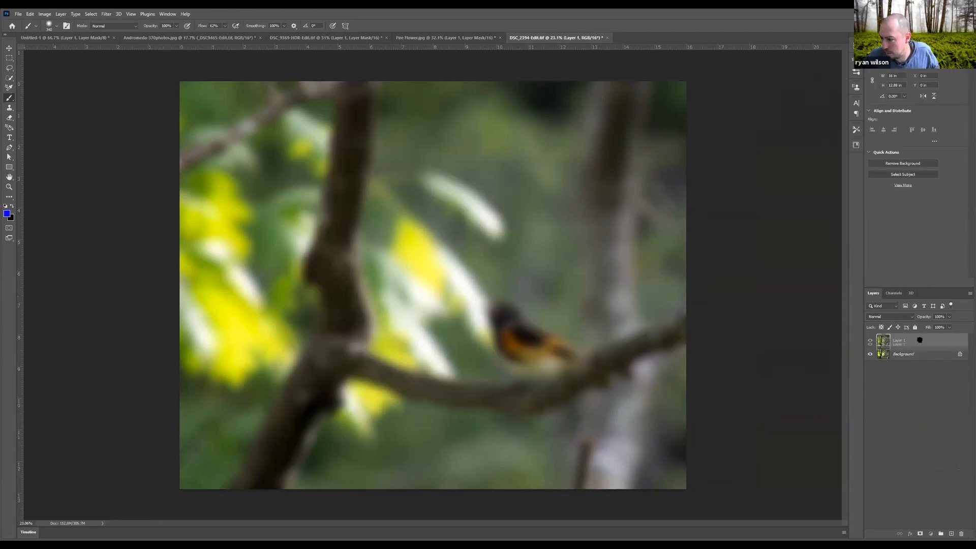
pyautogui.click(870, 341)
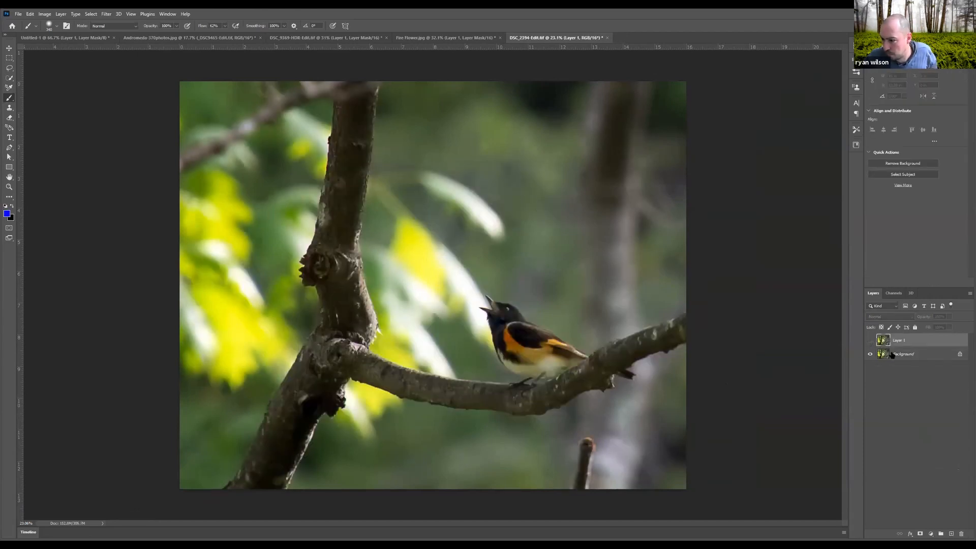
# - Select the subject automatically on the Background layer
pyautogui.click(91, 13)
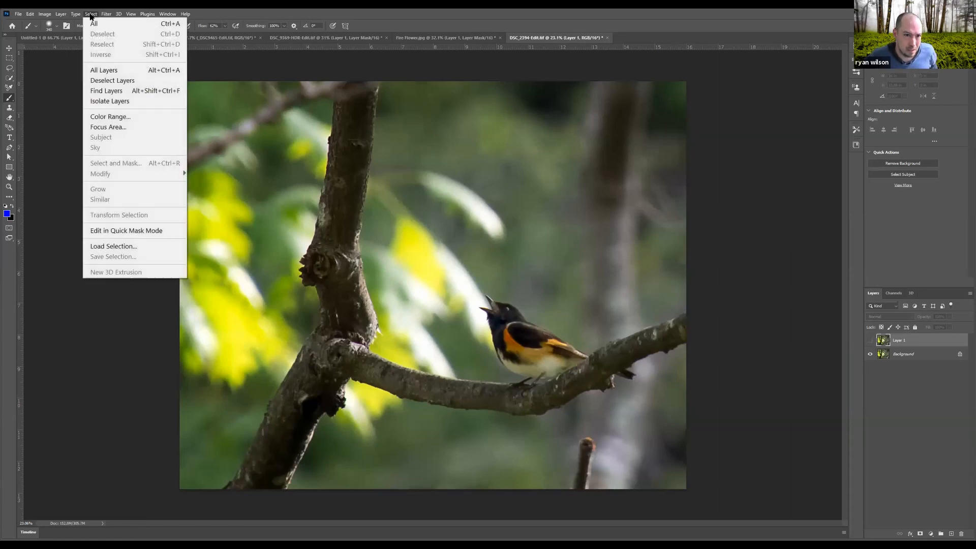
pyautogui.click(887, 353)
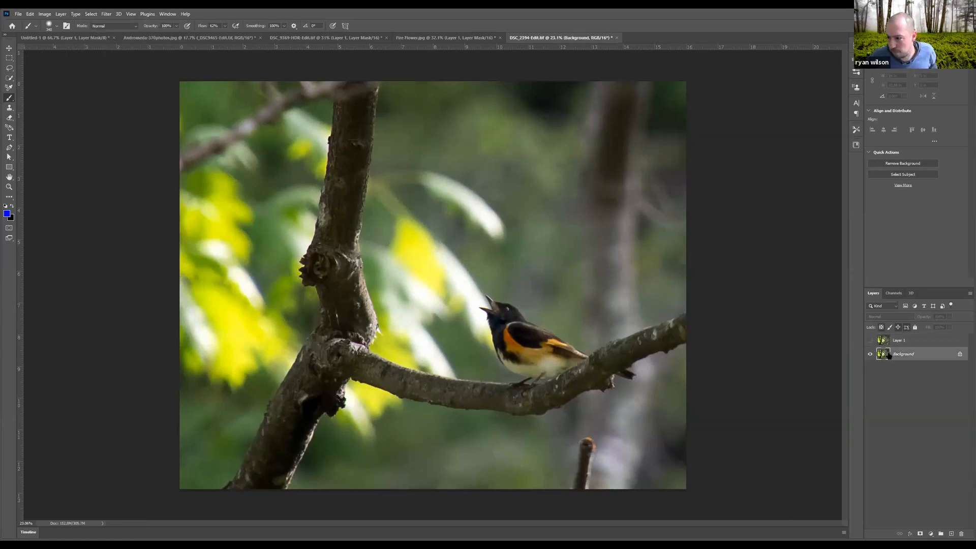
pyautogui.click(90, 14)
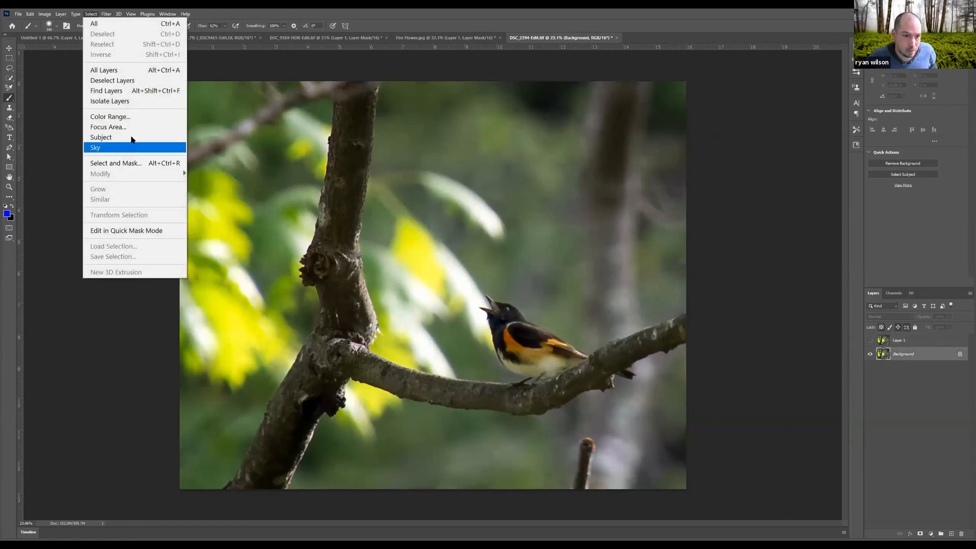
pyautogui.click(131, 137)
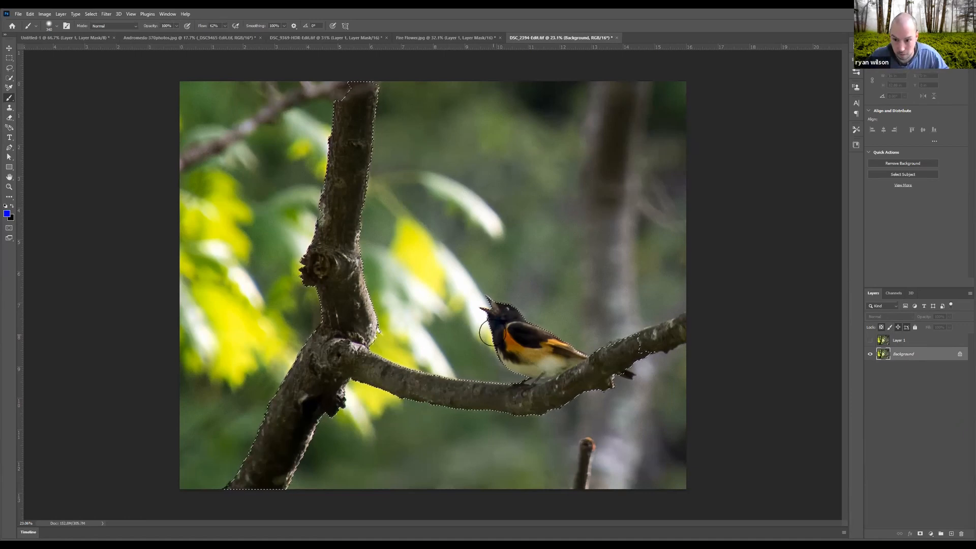
# - Examine the subject selection's edge closely around the bird's beak and head and along the branch
pyautogui.scroll(3, 450, 298)
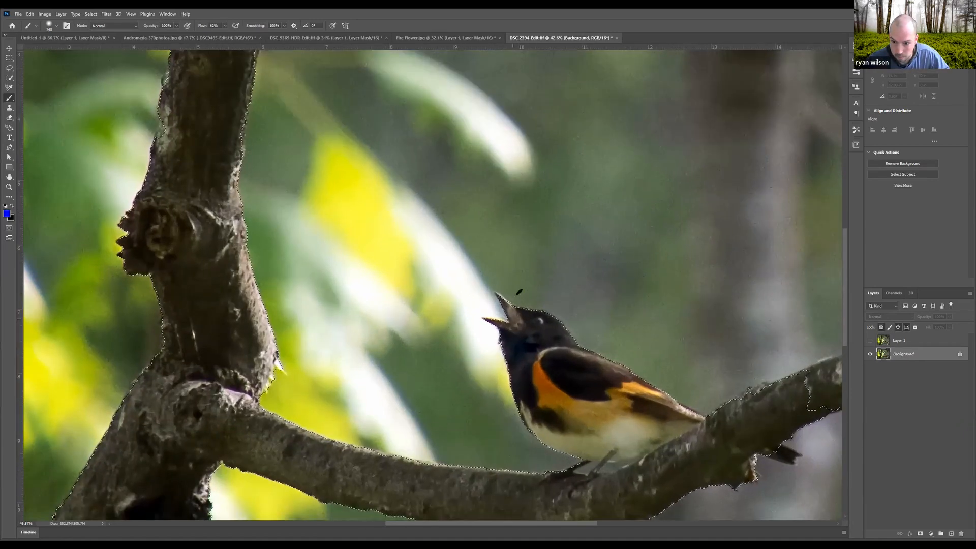
pyautogui.scroll(5, 519, 291)
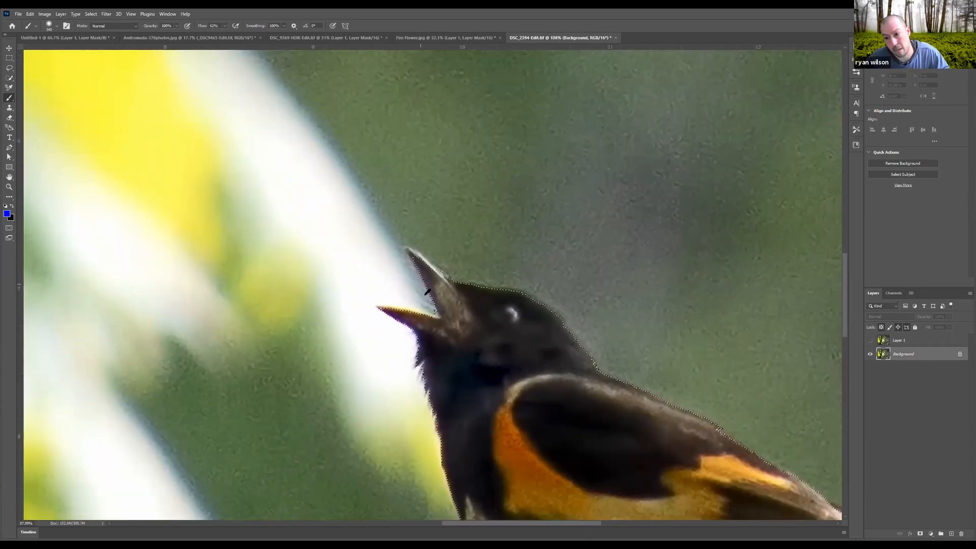
pyautogui.scroll(-8, 427, 291)
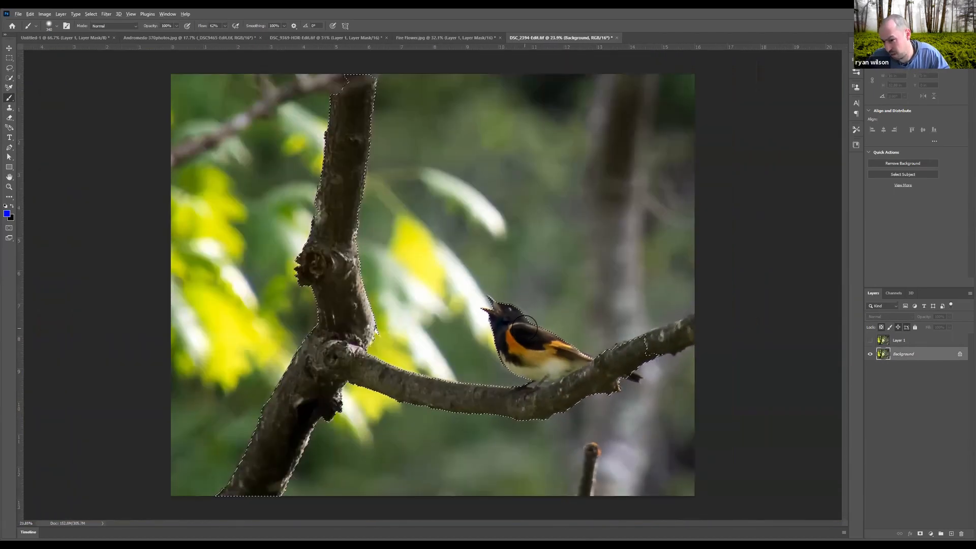
pyautogui.scroll(10, 524, 326)
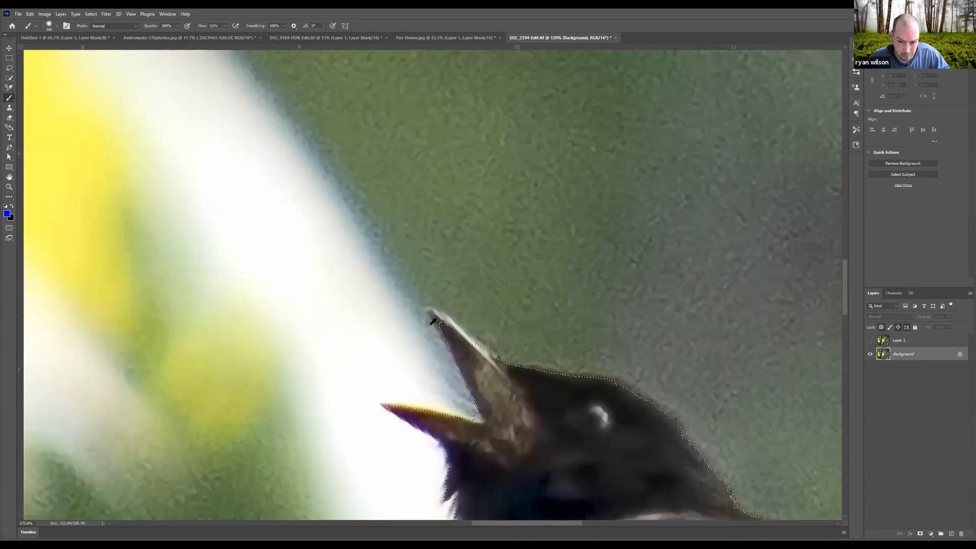
pyautogui.scroll(4, 432, 321)
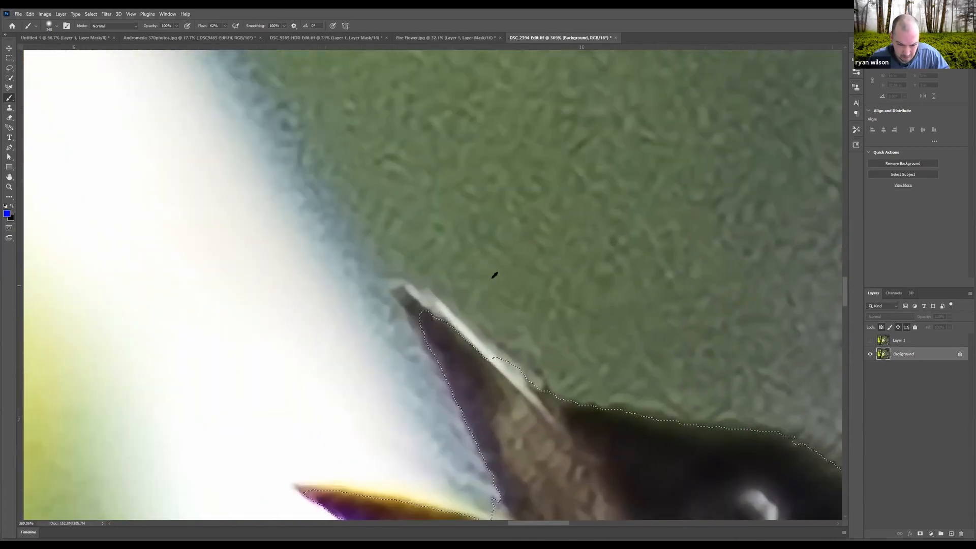
pyautogui.scroll(-15, 494, 275)
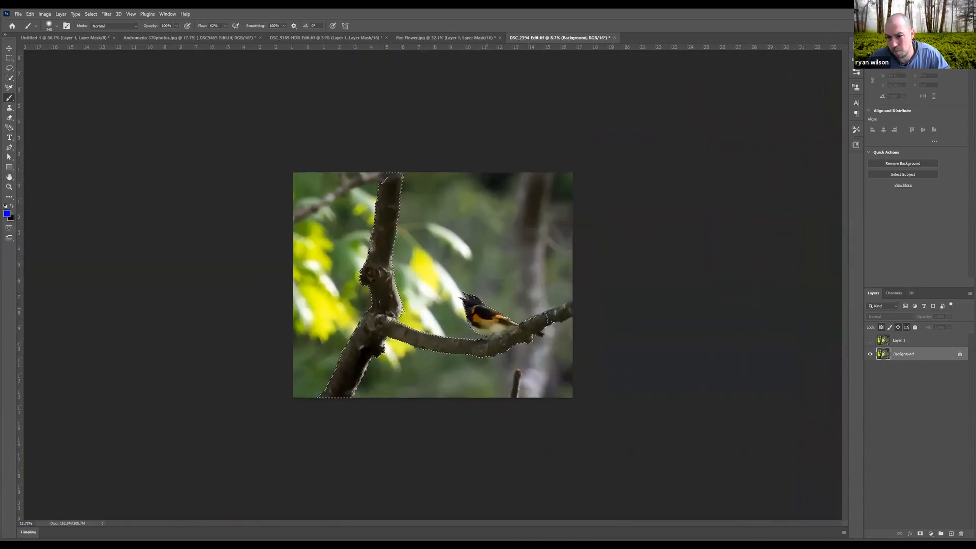
pyautogui.scroll(2, 432, 285)
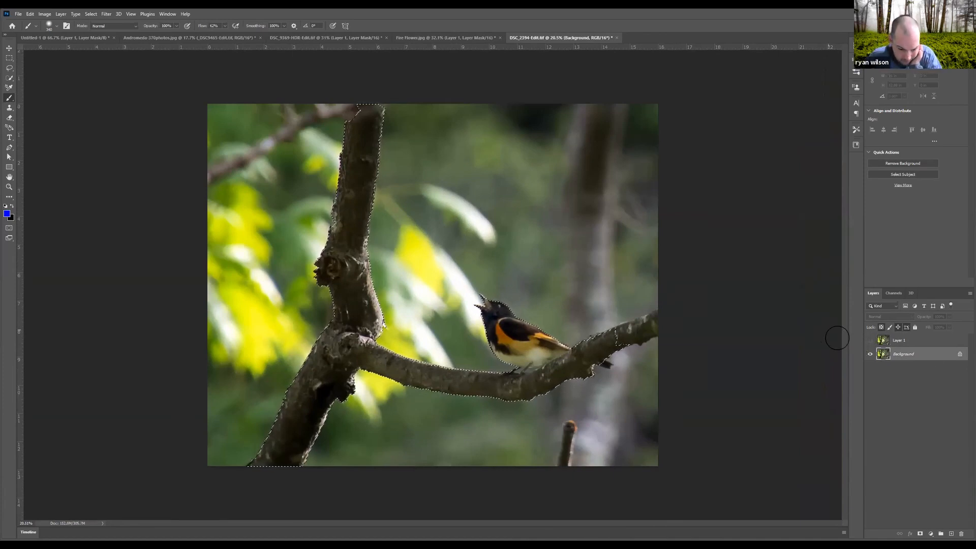
# - Show the blurred layer and add a layer mask from the selection that hides the blur over the tree, branch and bird
pyautogui.click(869, 341)
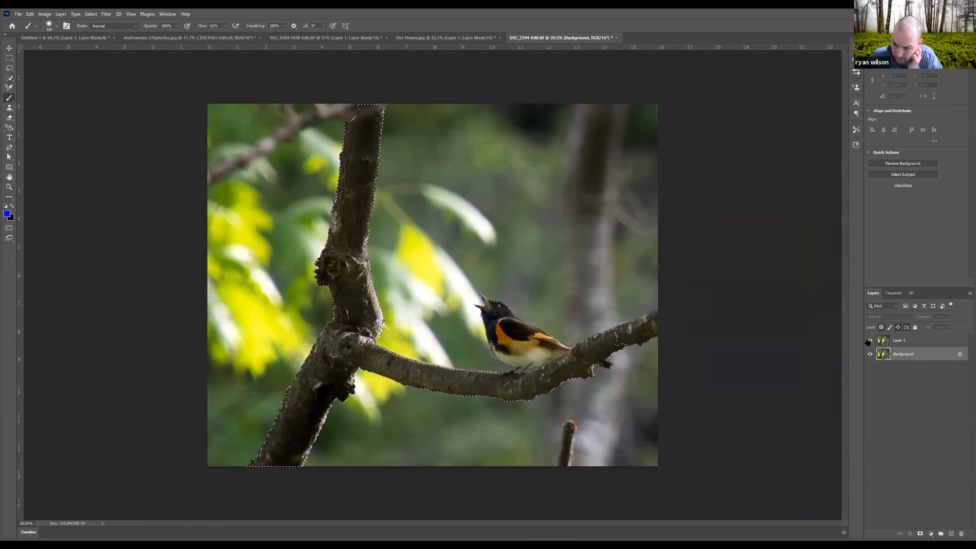
pyautogui.click(887, 341)
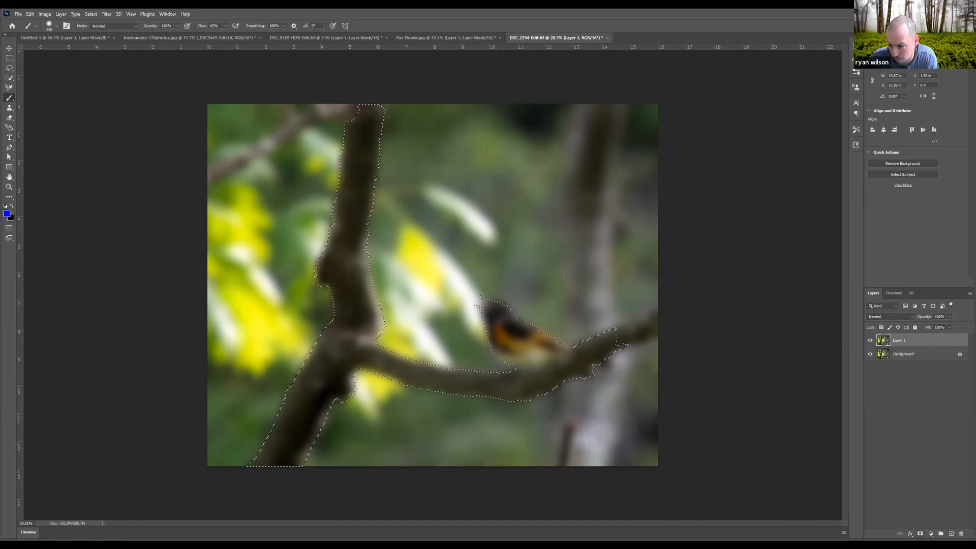
pyautogui.click(919, 534)
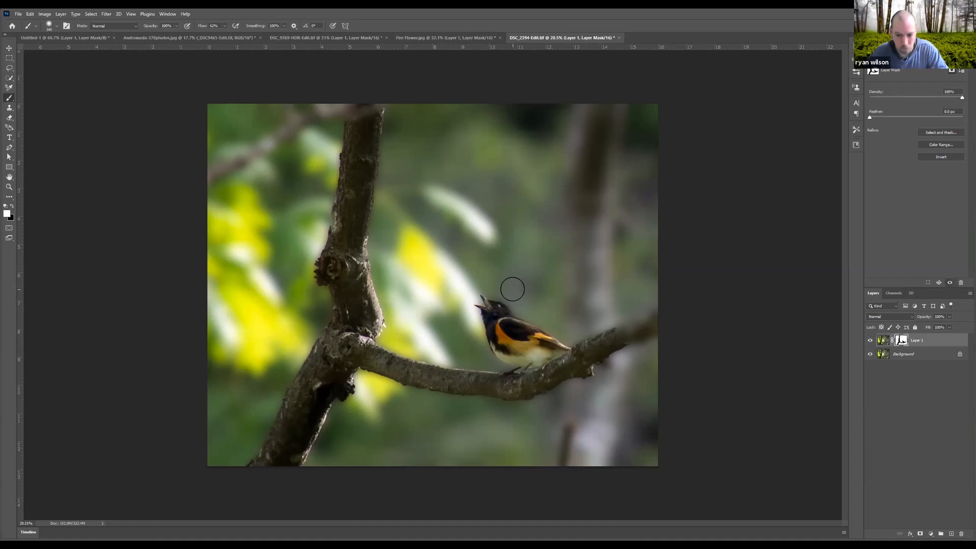
pyautogui.click(886, 342)
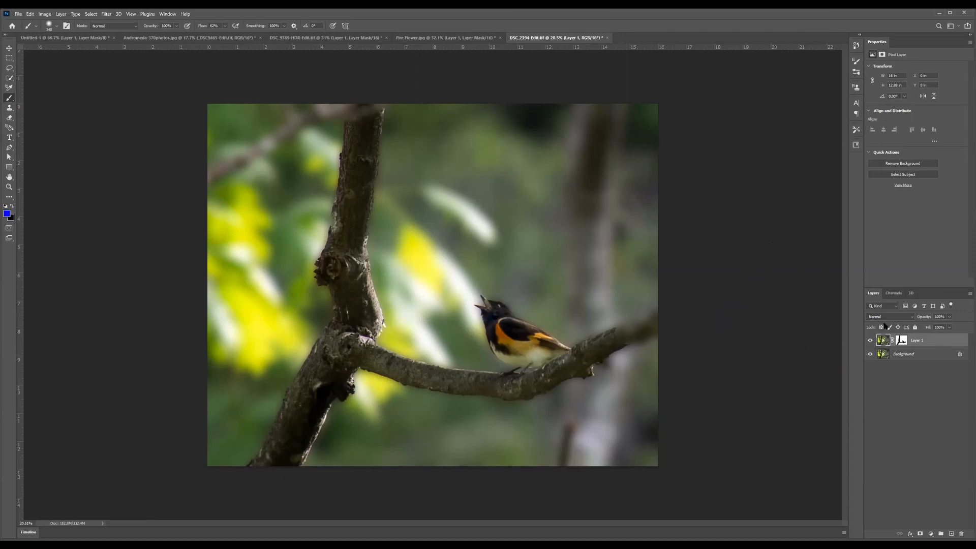
pyautogui.click(905, 342)
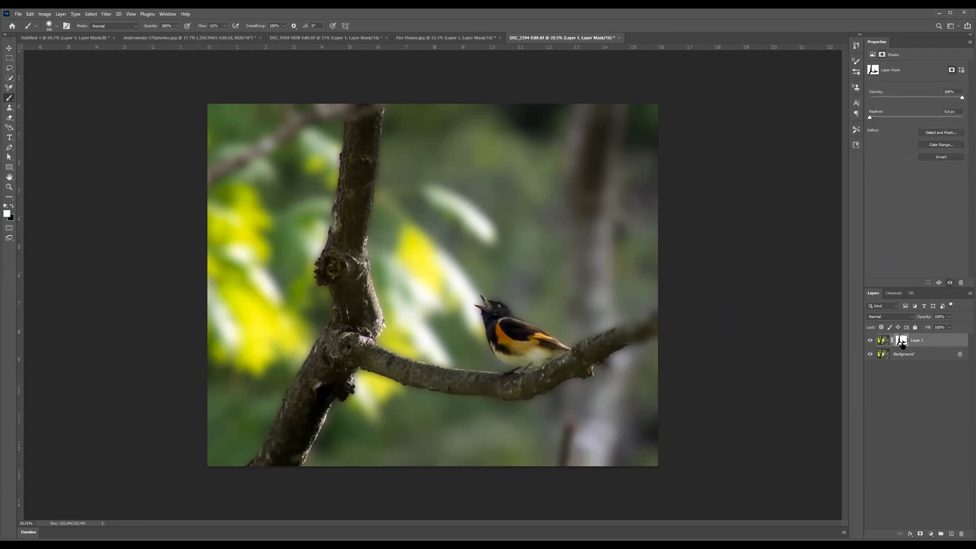
# - Discard the blurred layer's mask without applying it and delete the blurred layer
pyautogui.moveTo(908, 345); pyautogui.dragTo(961, 533)
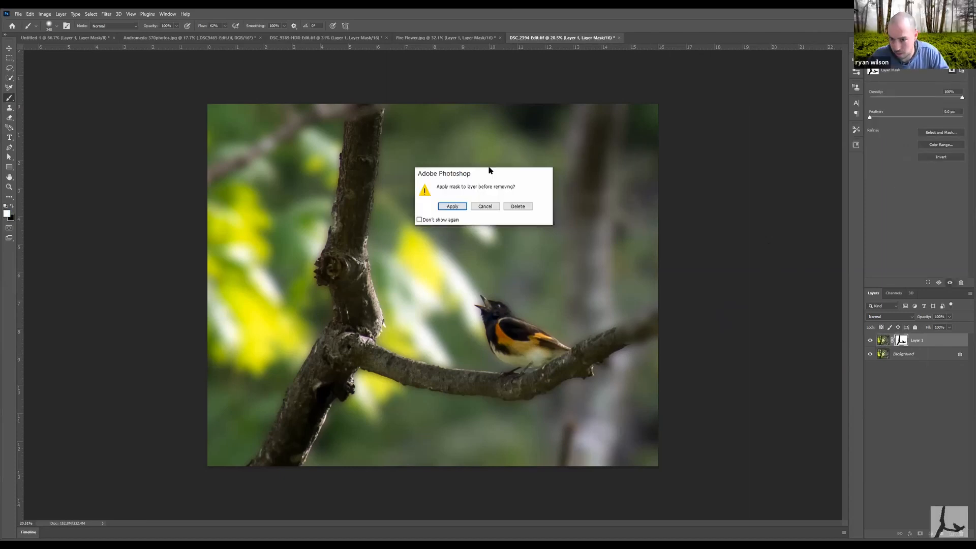
pyautogui.click(523, 208)
pyautogui.moveTo(932, 343); pyautogui.dragTo(961, 533)
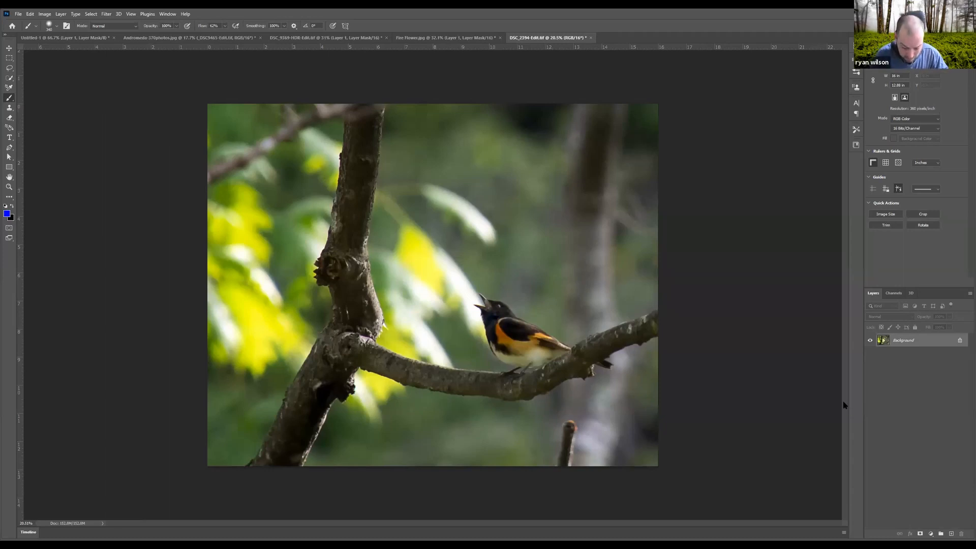
# - Duplicate the Background layer and apply a Gaussian Blur with a radius of 78.4 pixels to the copy
pyautogui.hotkey('ctrl', 'j')
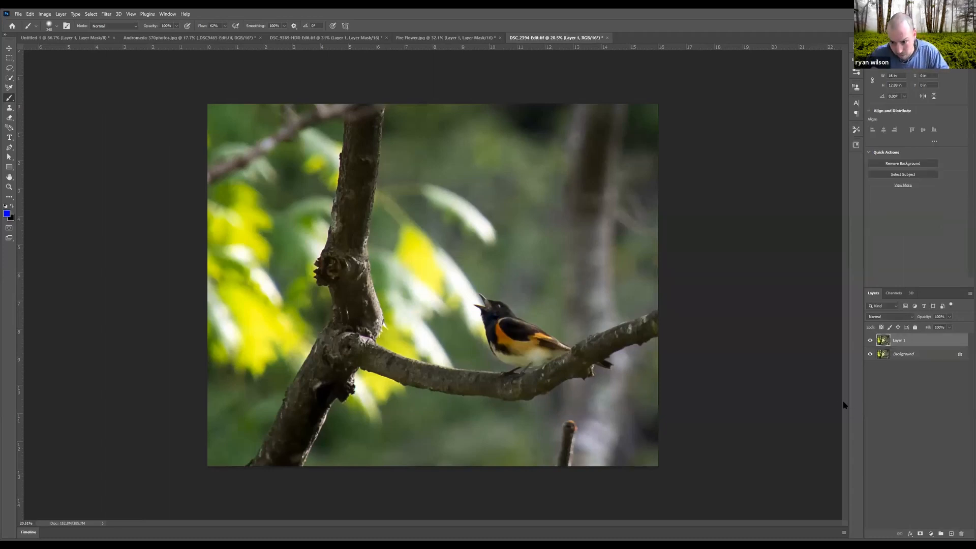
pyautogui.click(917, 357)
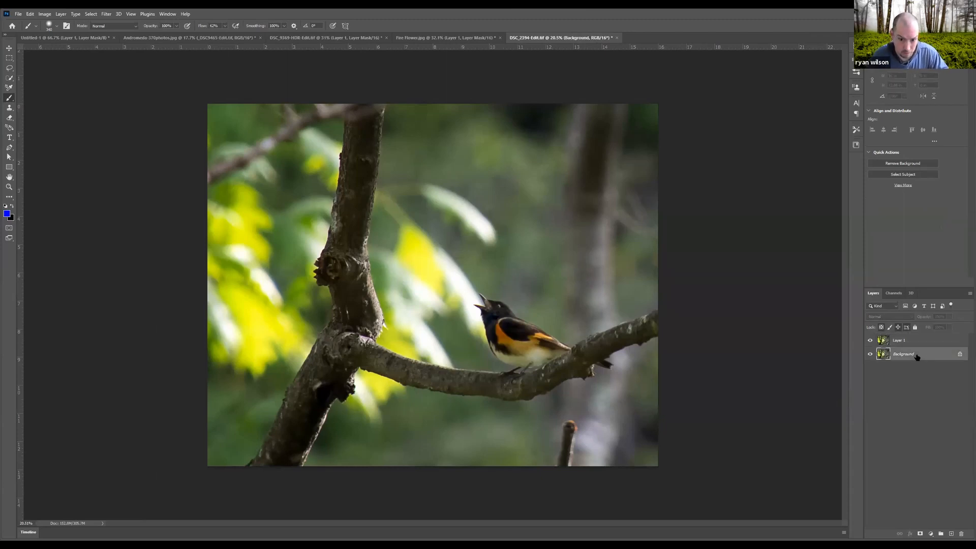
pyautogui.click(915, 342)
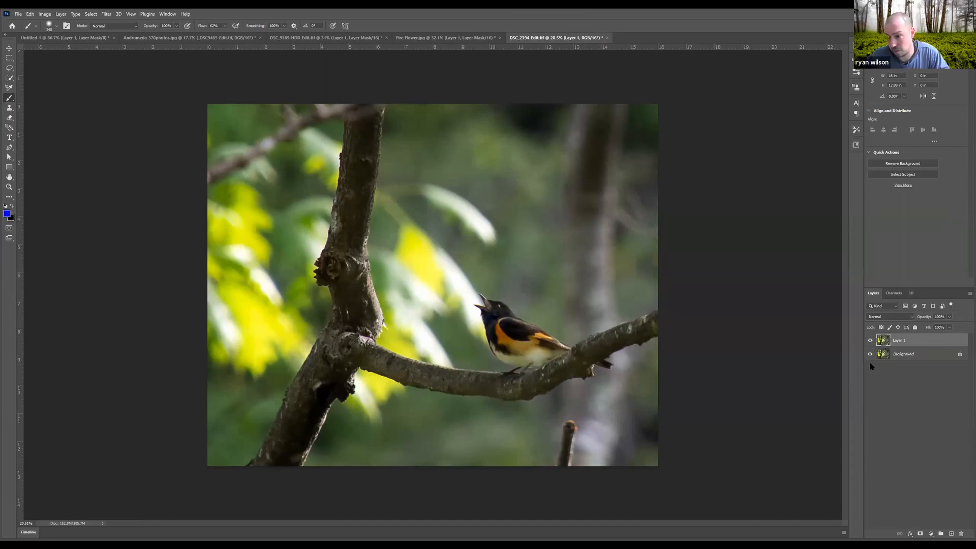
pyautogui.click(105, 14)
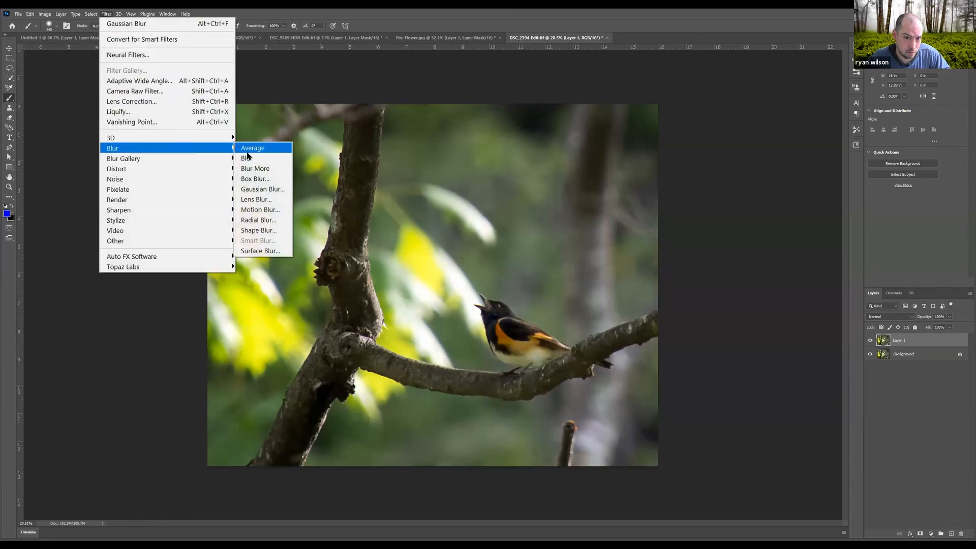
pyautogui.click(273, 190)
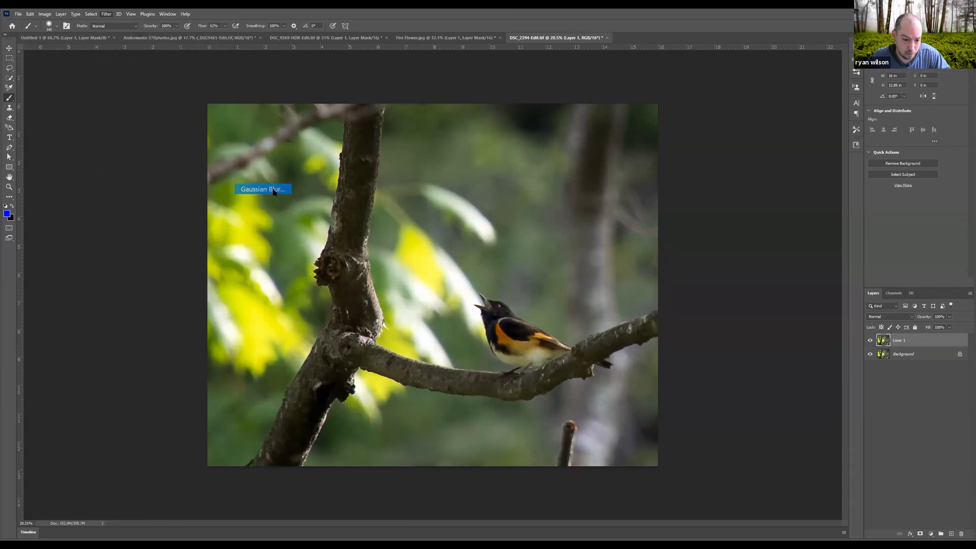
pyautogui.moveTo(725, 363)
pyautogui.mouseDown()
pyautogui.moveTo(739, 364)
pyautogui.moveTo(730, 364)
pyautogui.mouseUp()
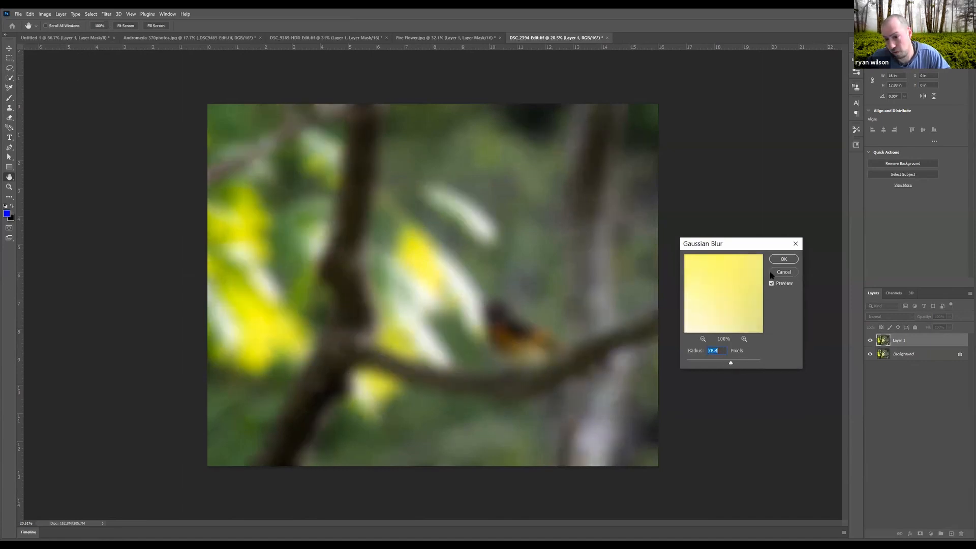
pyautogui.click(787, 259)
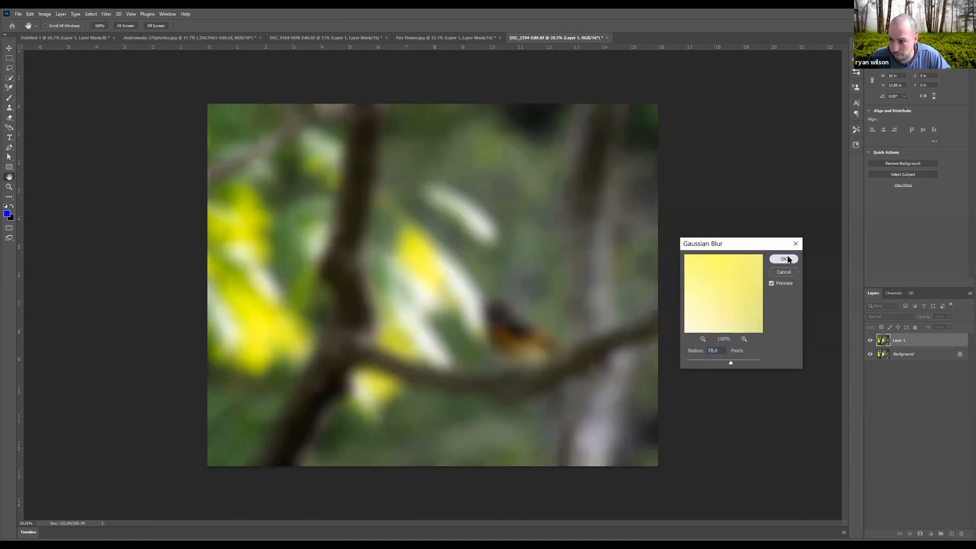
# - Add a layer mask to the blurred copy and invert it to black
pyautogui.press('b')
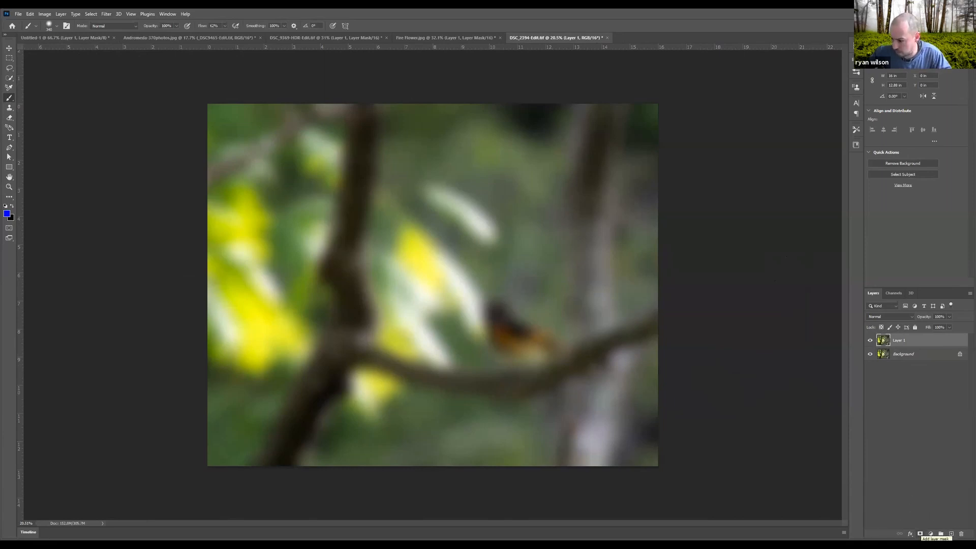
pyautogui.click(920, 533)
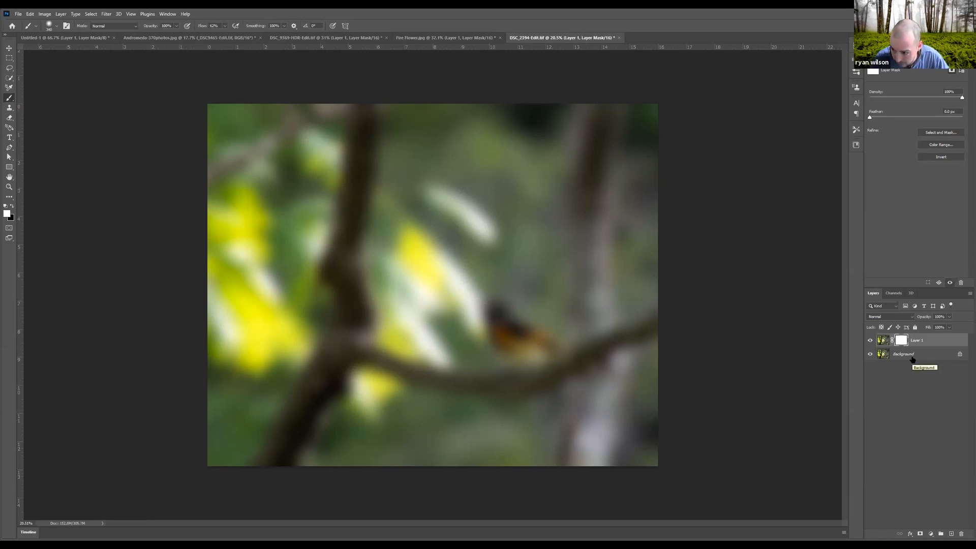
pyautogui.hotkey('ctrl', 'i')
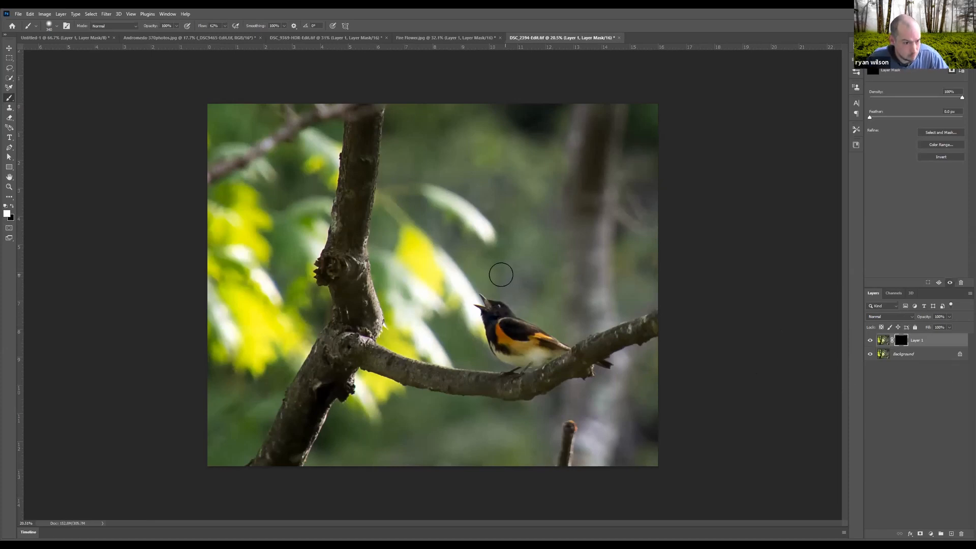
# - Enlarge the brush and paint white on the mask over the green background above the bird and the leaves beside the trunk, checking the smoothness
pyautogui.moveTo(446, 183)
pyautogui.mouseDown()
pyautogui.moveTo(519, 187)
pyautogui.moveTo(591, 136)
pyautogui.mouseUp()
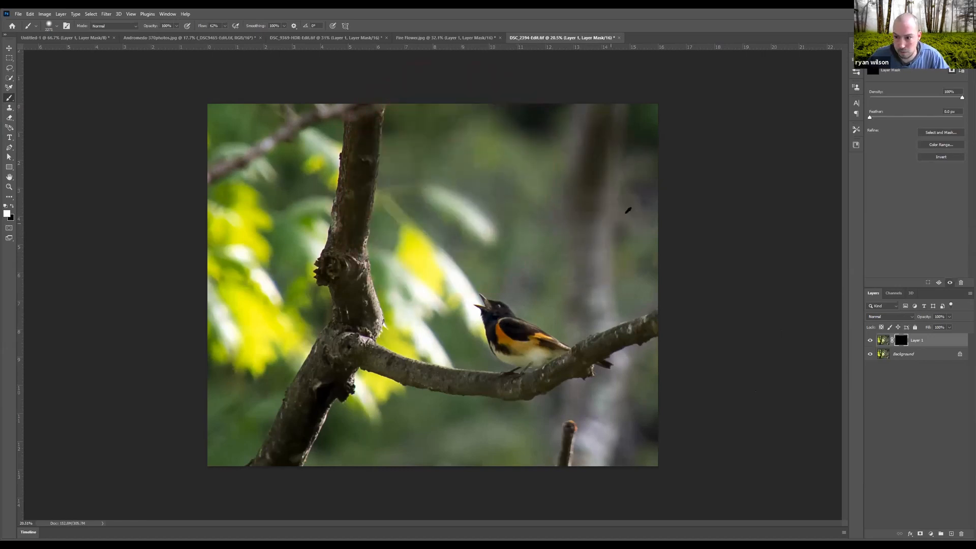
pyautogui.moveTo(304, 122)
pyautogui.mouseDown()
pyautogui.moveTo(256, 168)
pyautogui.moveTo(214, 339)
pyautogui.mouseUp()
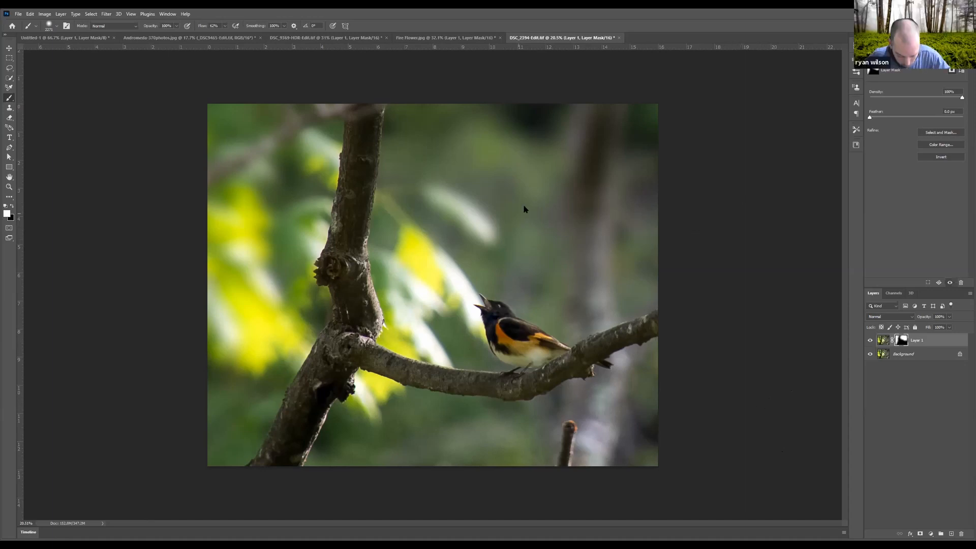
pyautogui.scroll(5, 523, 211)
pyautogui.scroll(3, 571, 217)
pyautogui.moveTo(586, 163); pyautogui.dragTo(539, 355)
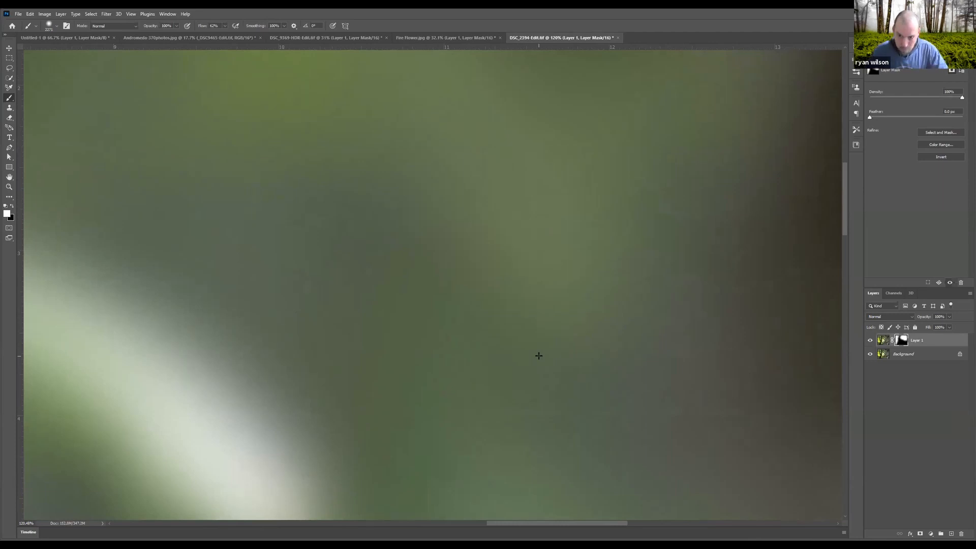
pyautogui.scroll(-3, 573, 219)
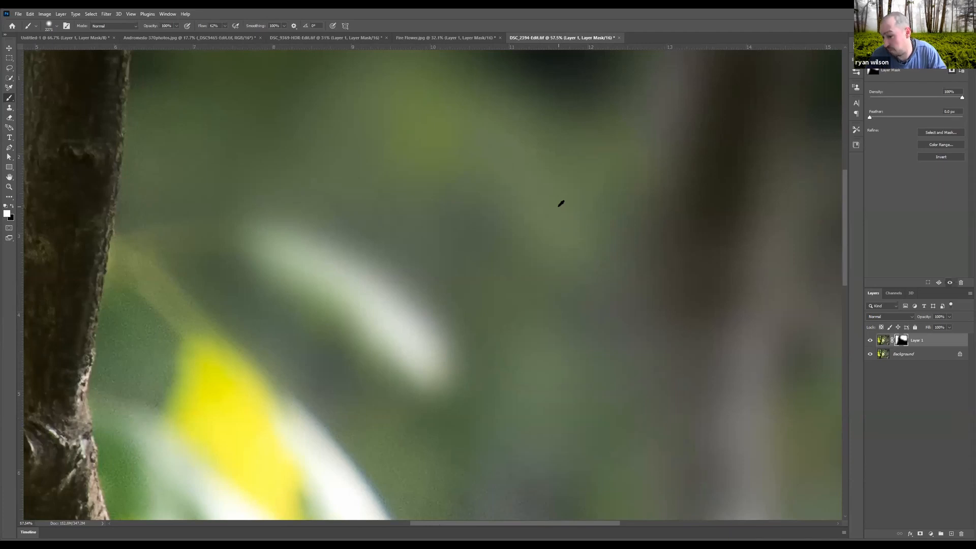
# - Replace the masked blurred layer with a fresh copy of the Background layer, discarding its mask without applying it
pyautogui.hotkey('ctrl', '0')
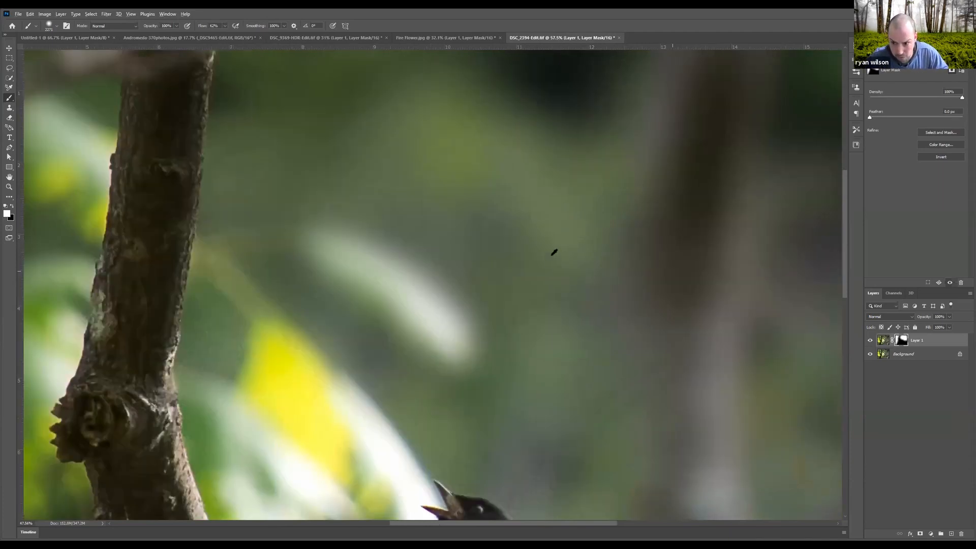
pyautogui.moveTo(903, 346); pyautogui.dragTo(958, 537)
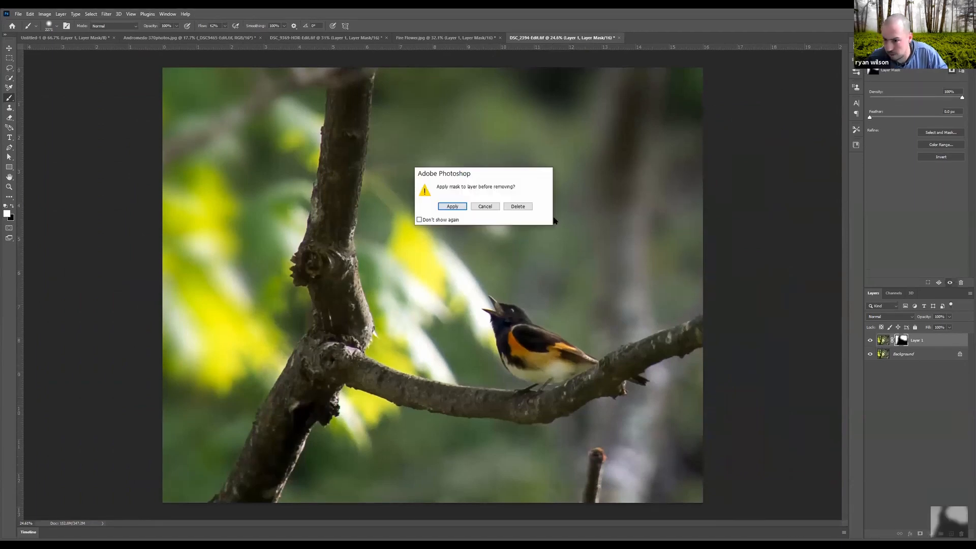
pyautogui.click(517, 206)
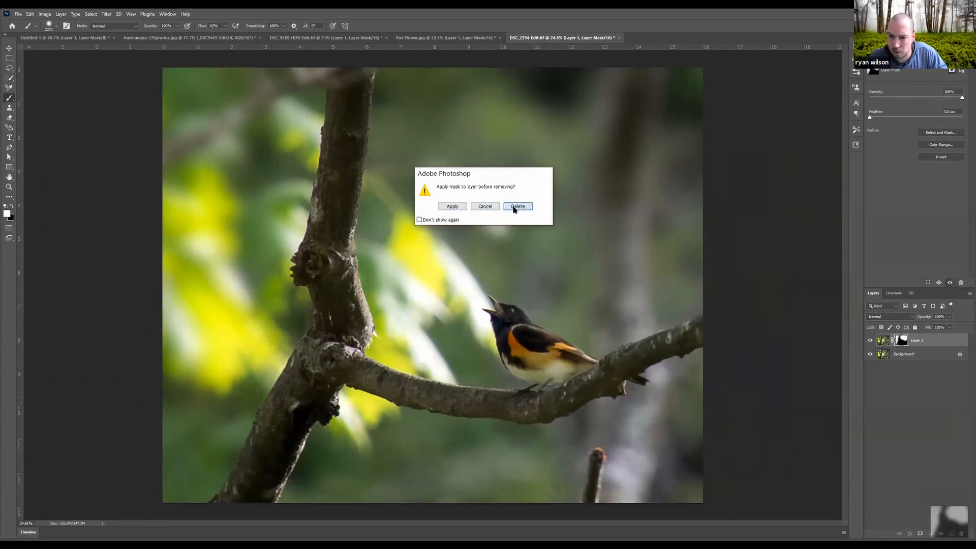
pyautogui.moveTo(935, 349); pyautogui.dragTo(959, 534)
pyautogui.click(940, 337)
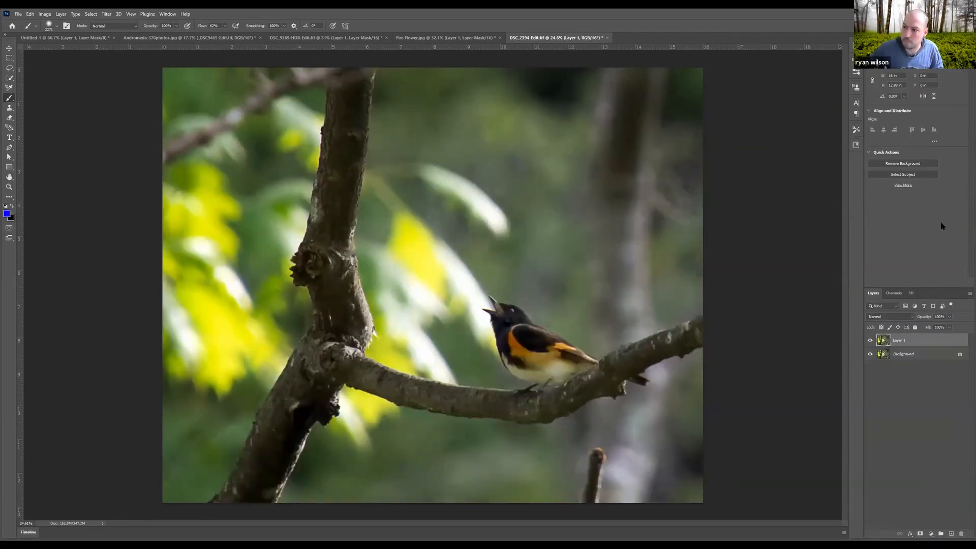
# - Check the noise in the green background and apply a Gaussian Blur with a radius of 78.4 pixels to the copied layer
pyautogui.scroll(10, 579, 143)
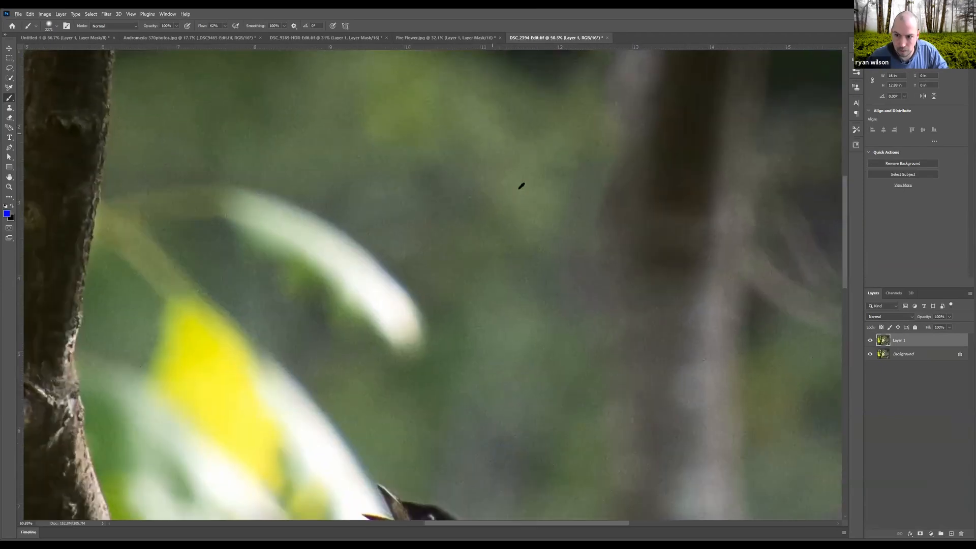
pyautogui.scroll(-4, 514, 237)
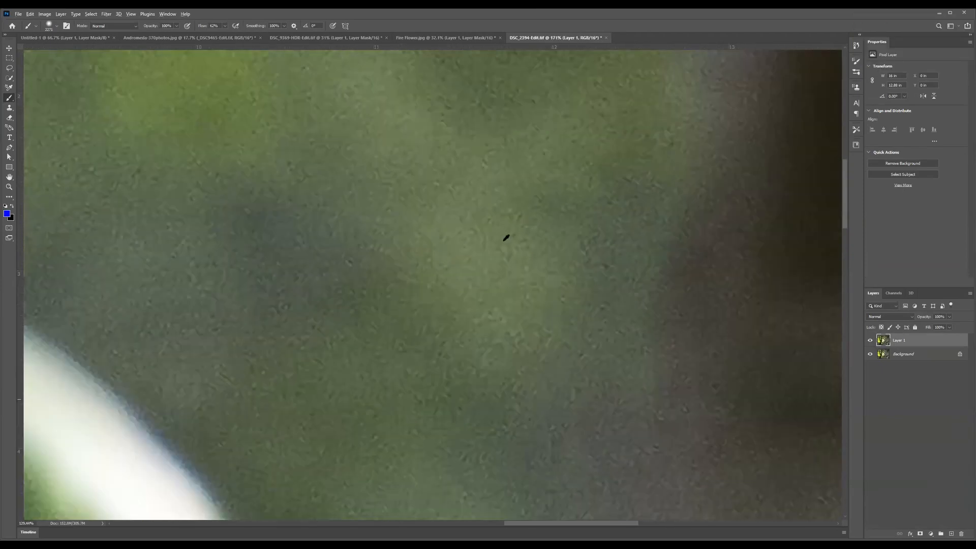
pyautogui.click(105, 14)
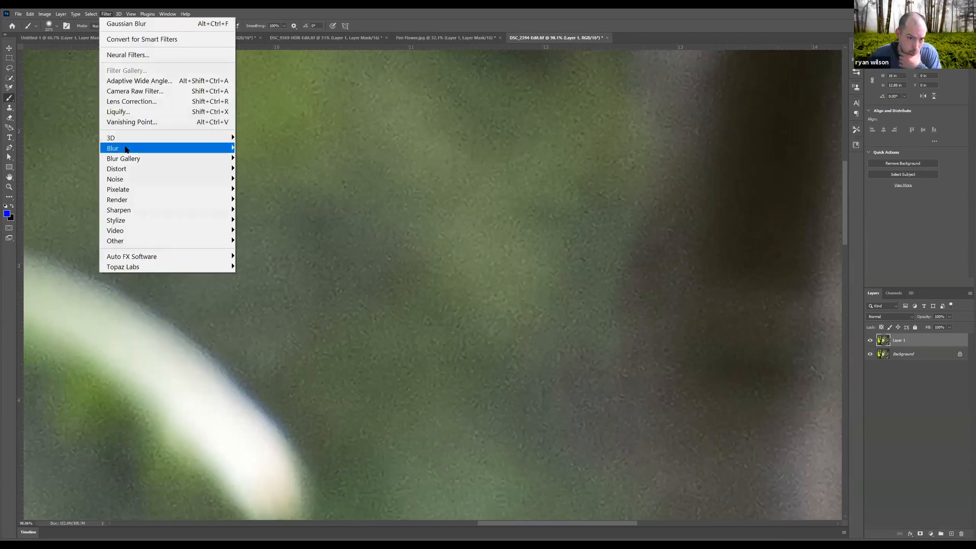
pyautogui.moveTo(127, 148)
pyautogui.click(264, 191)
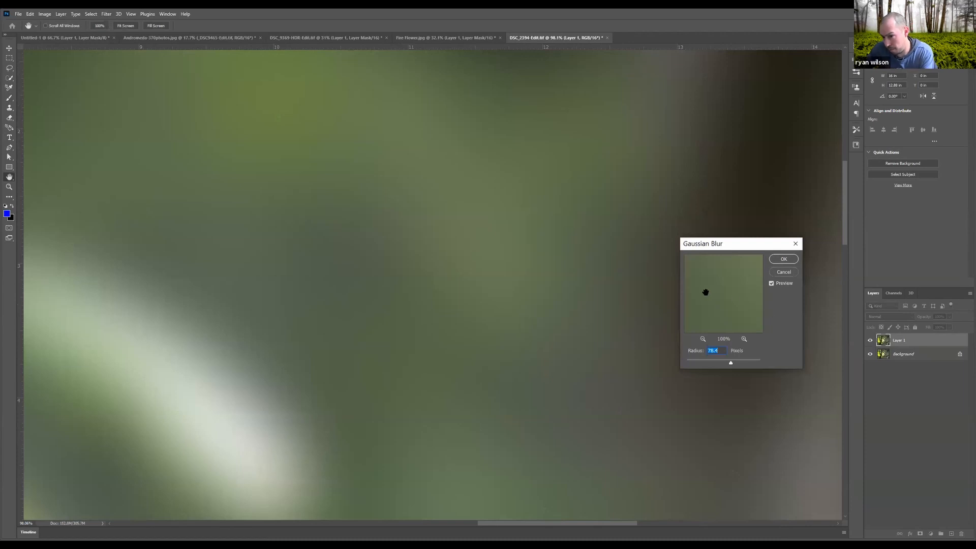
pyautogui.click(784, 262)
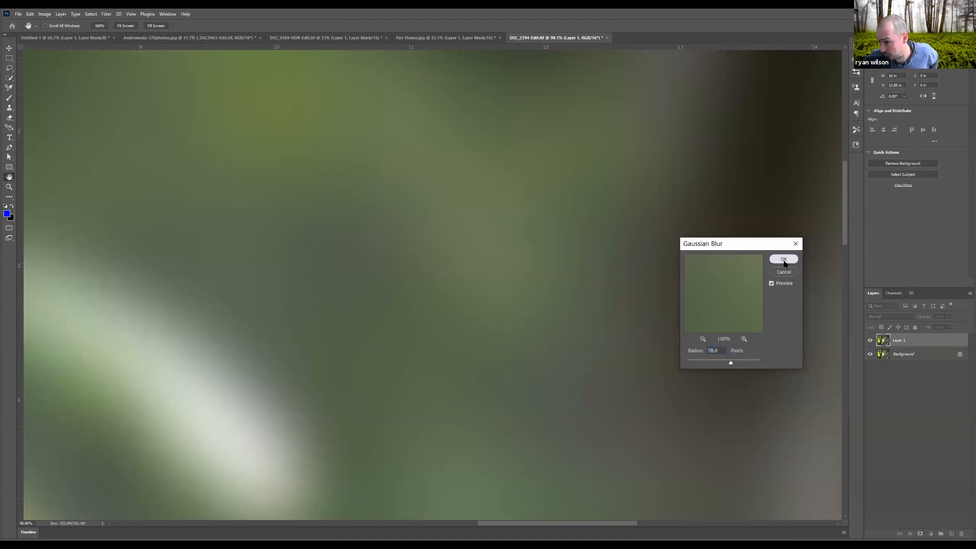
# - Add a layer mask to the newly blurred layer and invert it to black, with the Brush tool active
pyautogui.press('b')
pyautogui.scroll(-5, 697, 374)
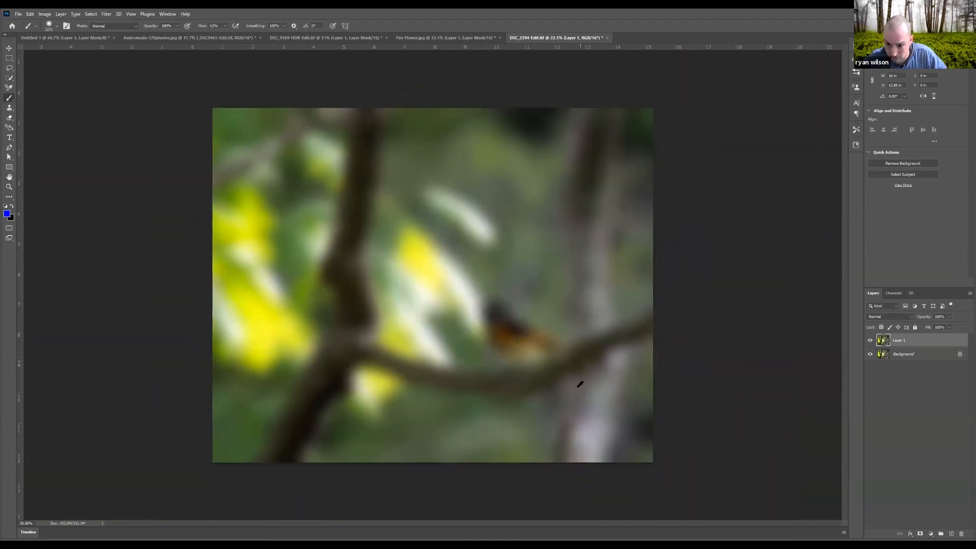
pyautogui.scroll(-3, 580, 384)
pyautogui.scroll(2, 573, 328)
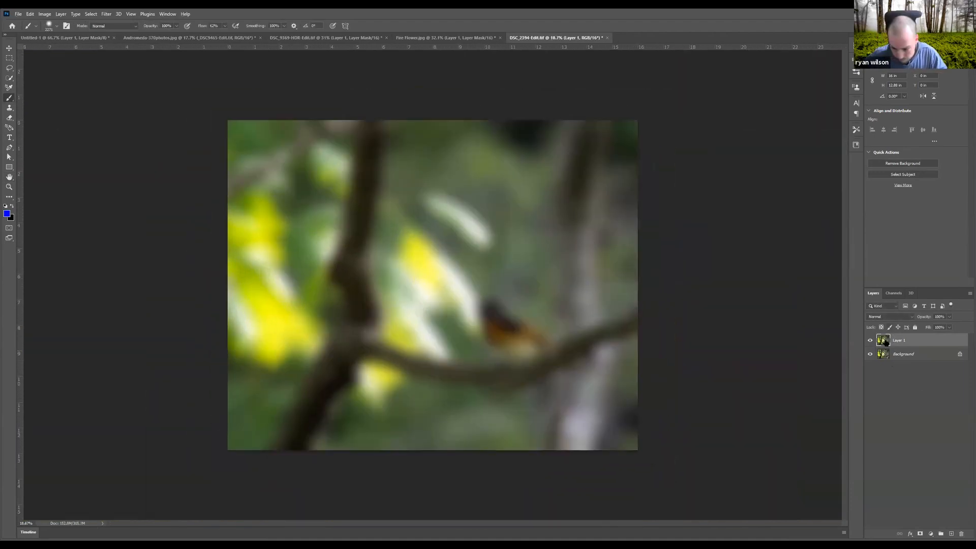
pyautogui.click(920, 533)
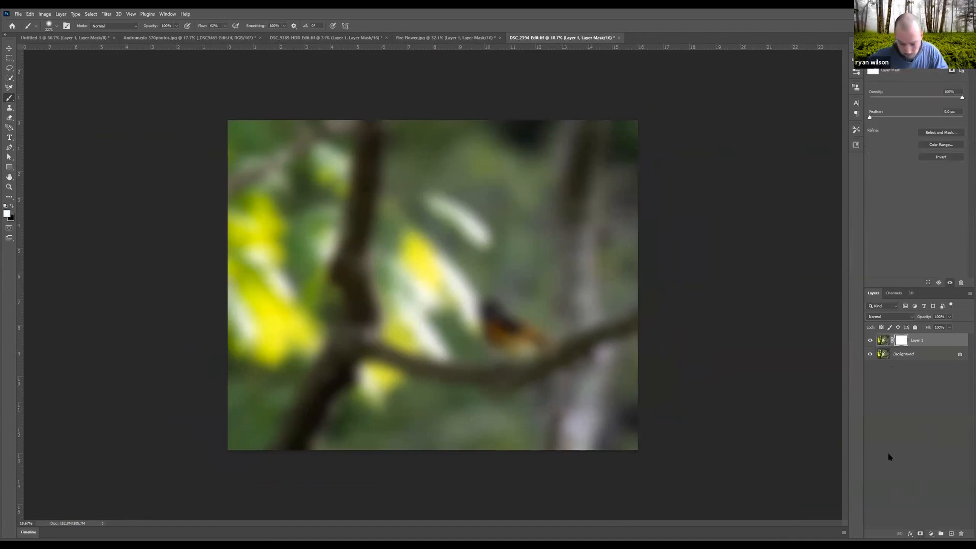
pyautogui.hotkey('ctrl', 'i')
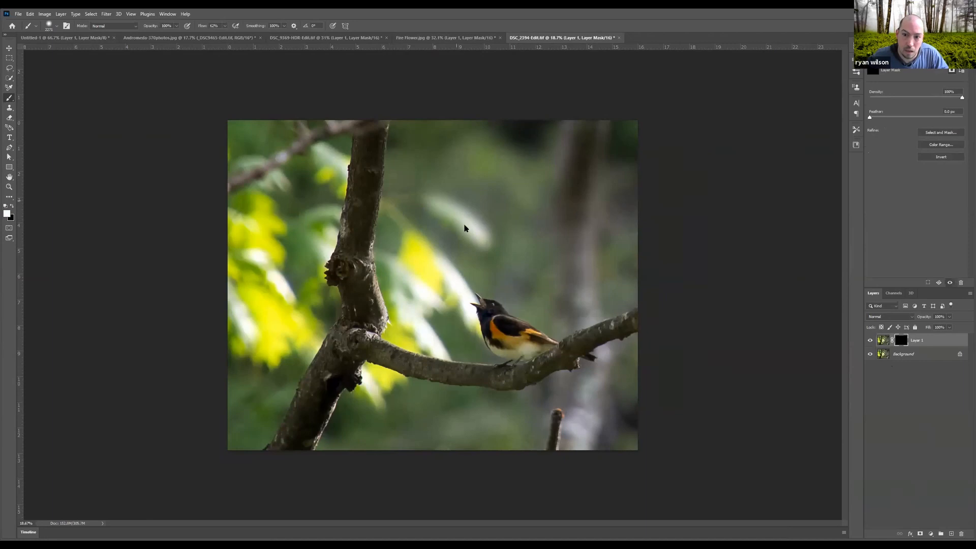
# - Paint white on the mask over the leaves, the background around the bird and the twig stub below the branch, sparing the bird and main branch
pyautogui.moveTo(309, 140)
pyautogui.mouseDown()
pyautogui.moveTo(279, 137)
pyautogui.moveTo(272, 228)
pyautogui.moveTo(246, 333)
pyautogui.moveTo(176, 470)
pyautogui.mouseUp()
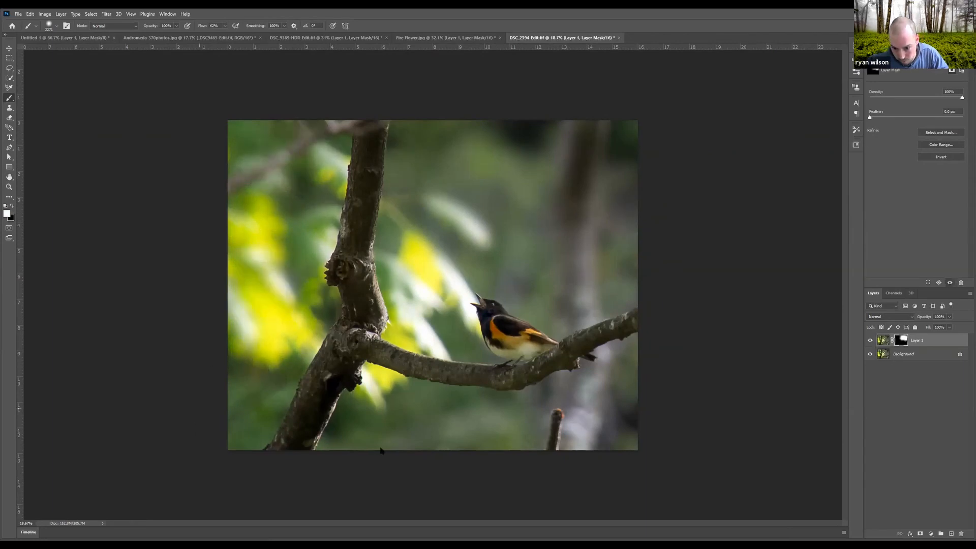
pyautogui.moveTo(605, 433)
pyautogui.mouseDown()
pyautogui.moveTo(559, 437)
pyautogui.moveTo(557, 411)
pyautogui.mouseUp()
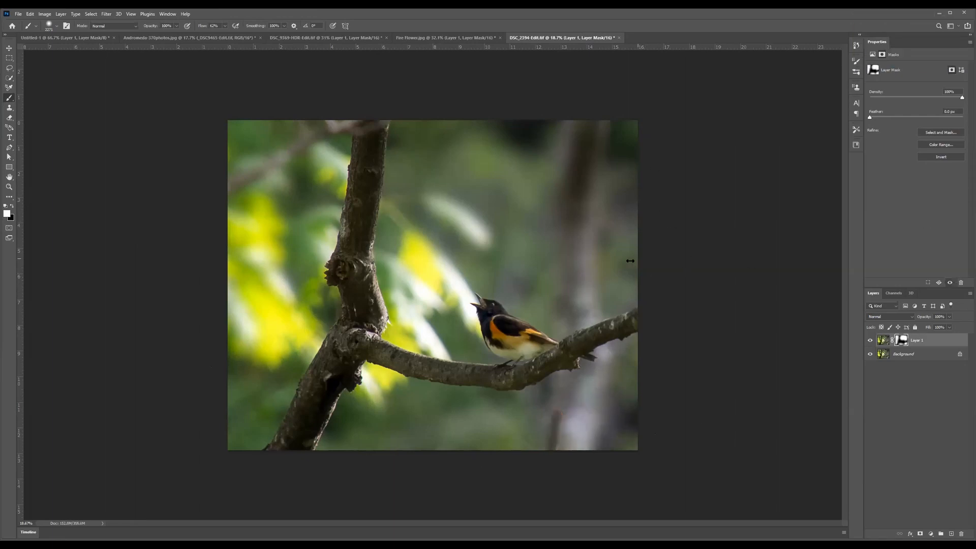
pyautogui.scroll(7, 609, 261)
pyautogui.moveTo(650, 312); pyautogui.dragTo(559, 314)
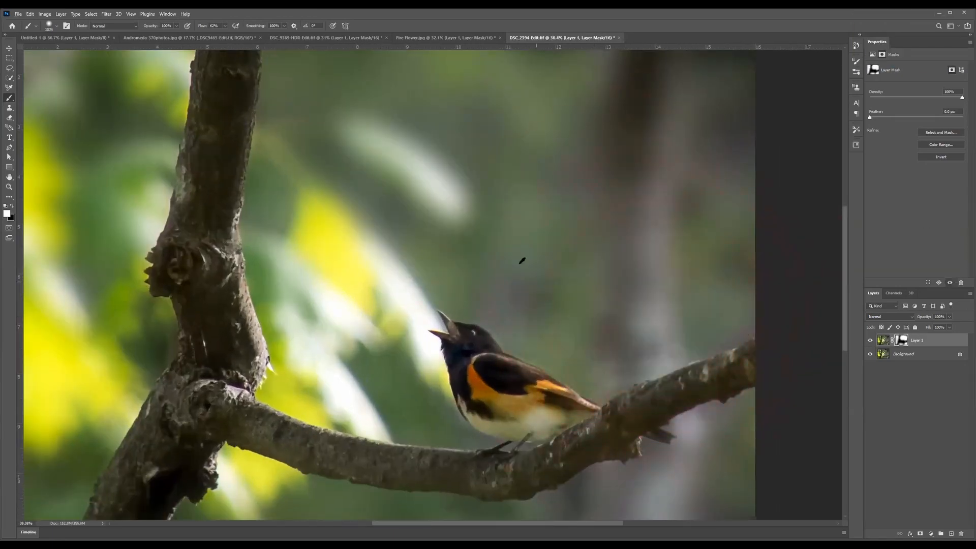
pyautogui.scroll(-3, 650, 284)
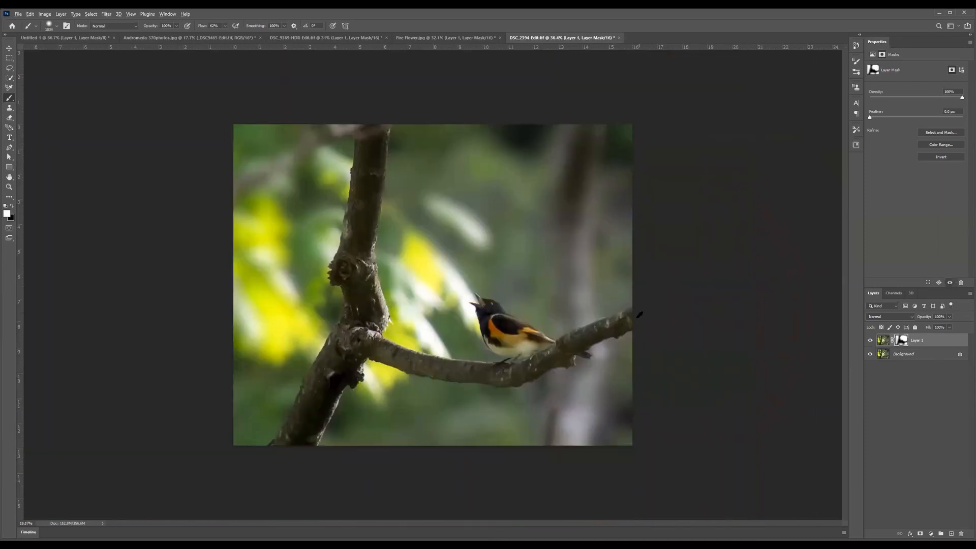
pyautogui.scroll(-3, 639, 315)
pyautogui.scroll(2, 577, 259)
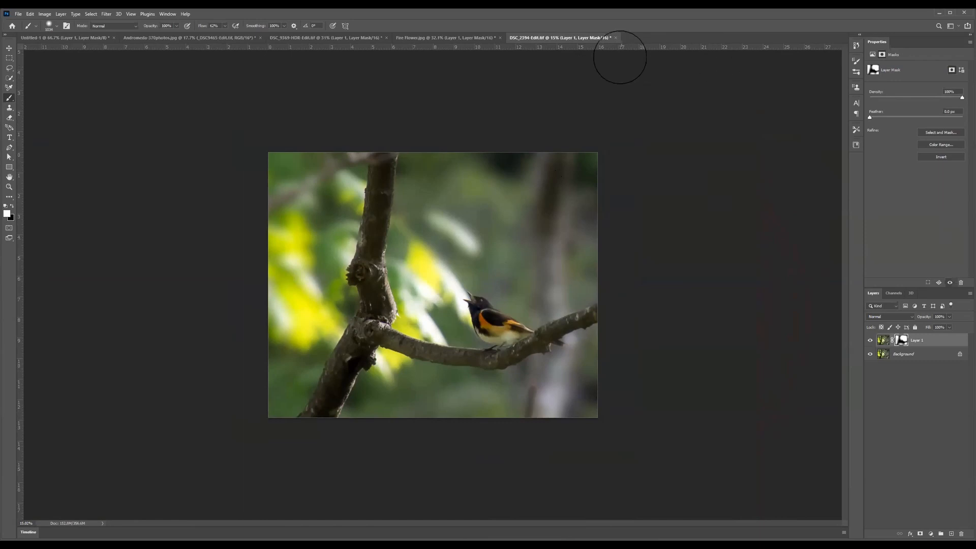
# - Close the bird photo DSC_2394-Edit.tif and Fire Flower.jpg without saving their changes
pyautogui.click(615, 38)
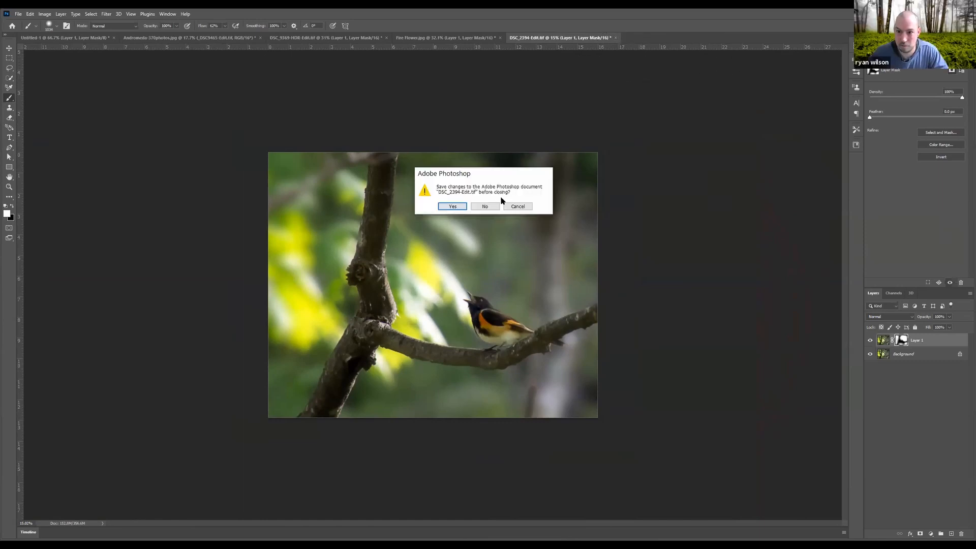
pyautogui.click(486, 206)
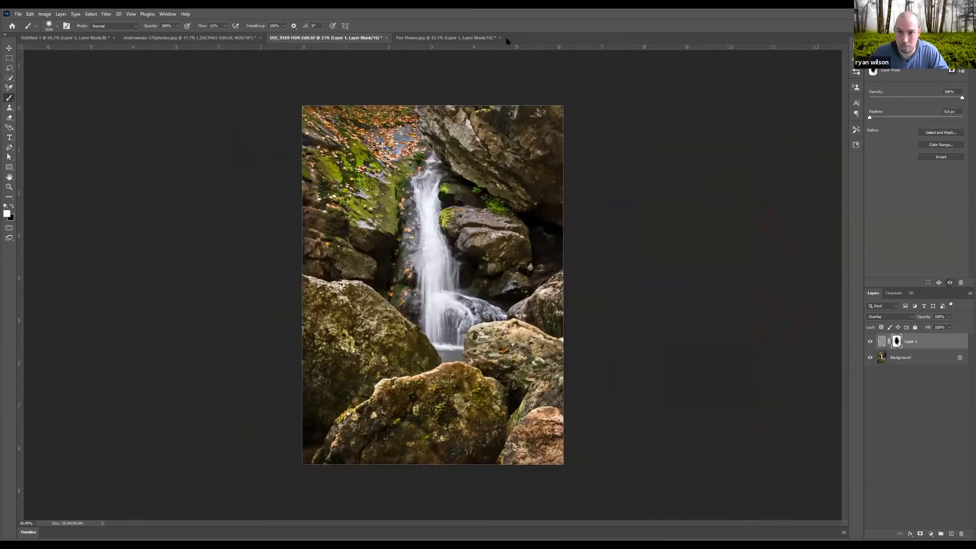
pyautogui.click(500, 38)
pyautogui.click(485, 207)
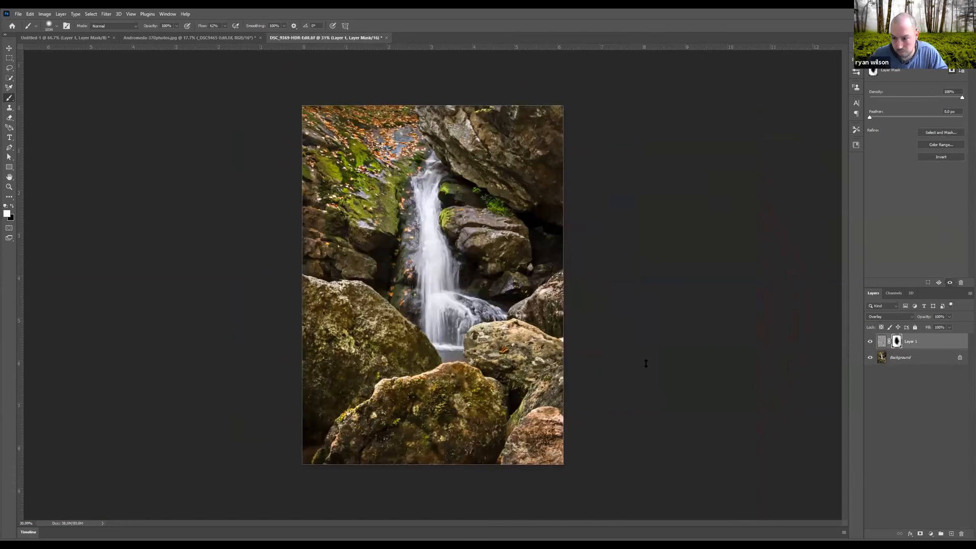